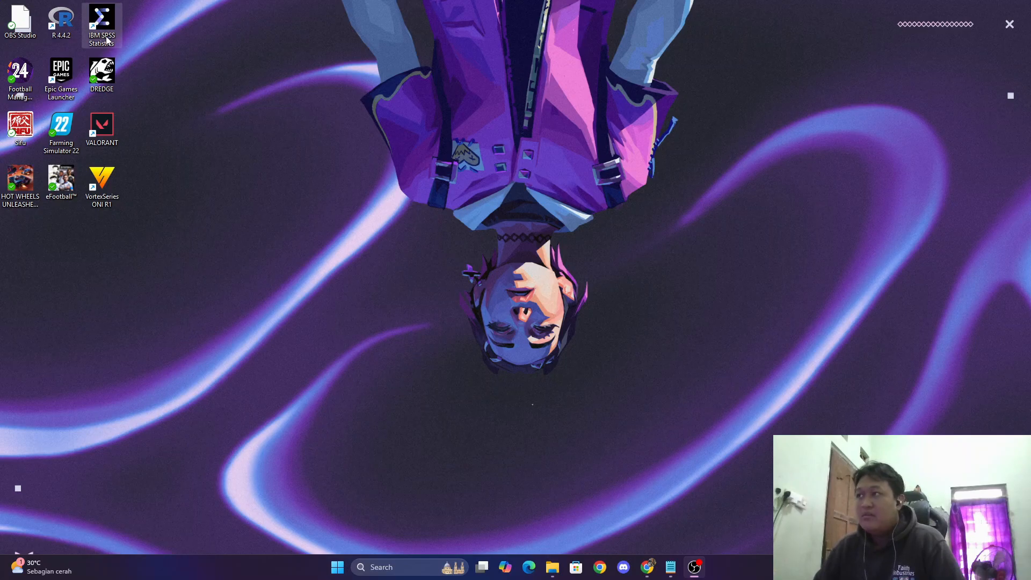
Launch IBM SPSS Statistics and create a new empty dataset
double_click(101, 21)
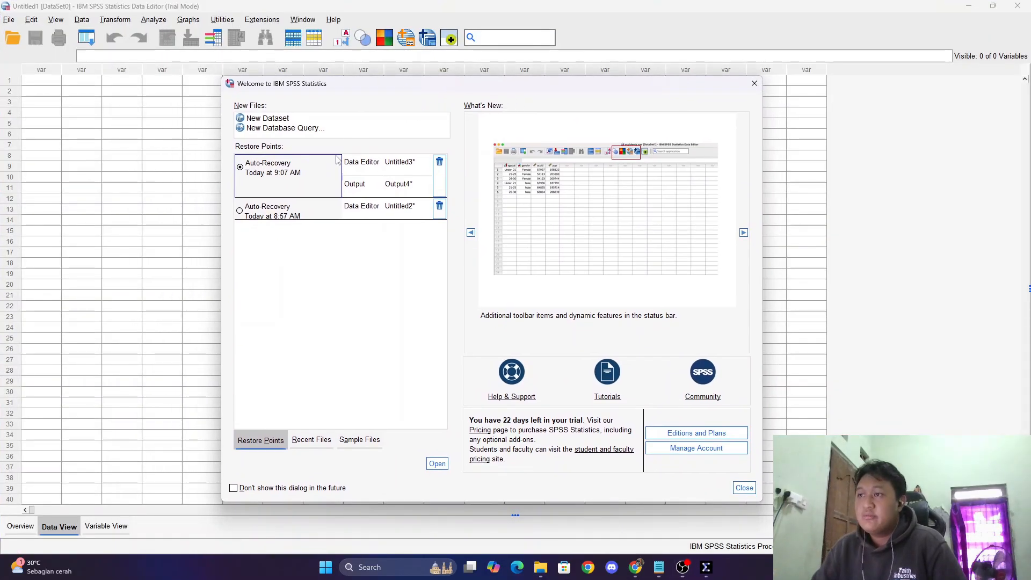
left_click(278, 119)
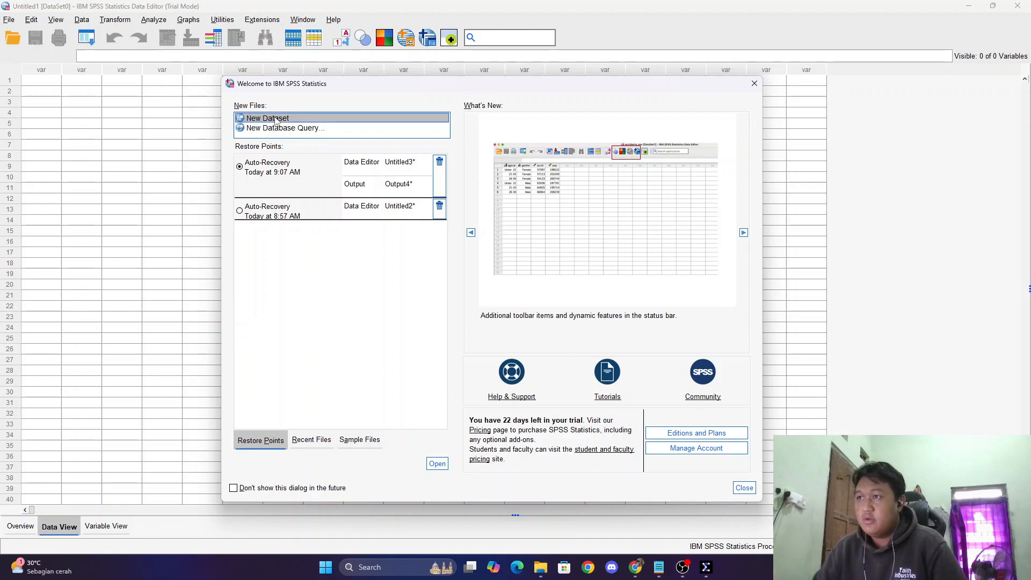
double_click(317, 123)
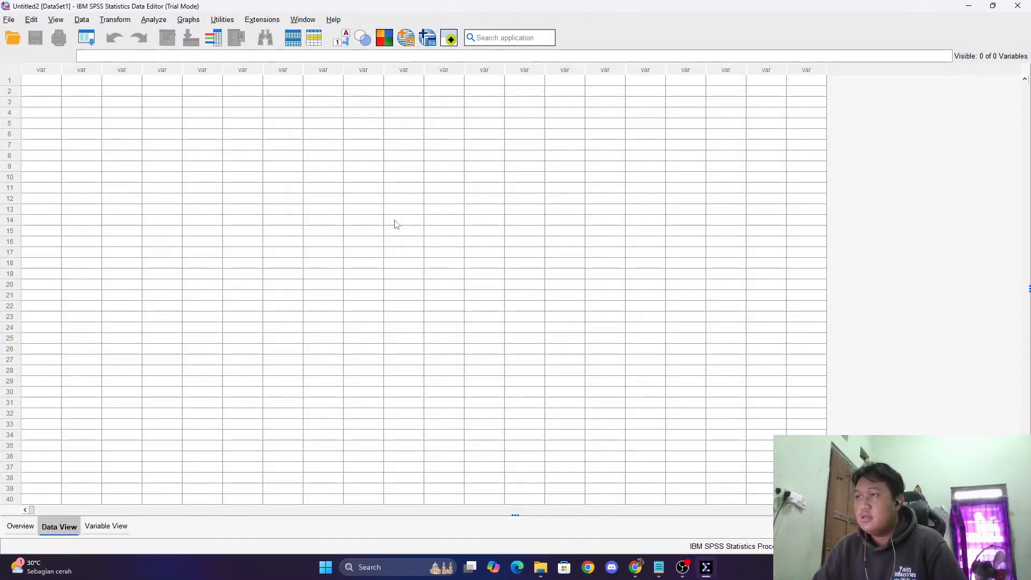
Start opening a data file and restrict the Downloads folder listing to Excel files (*.xls, *.xlsx, *.xlsm)
left_click(8, 19)
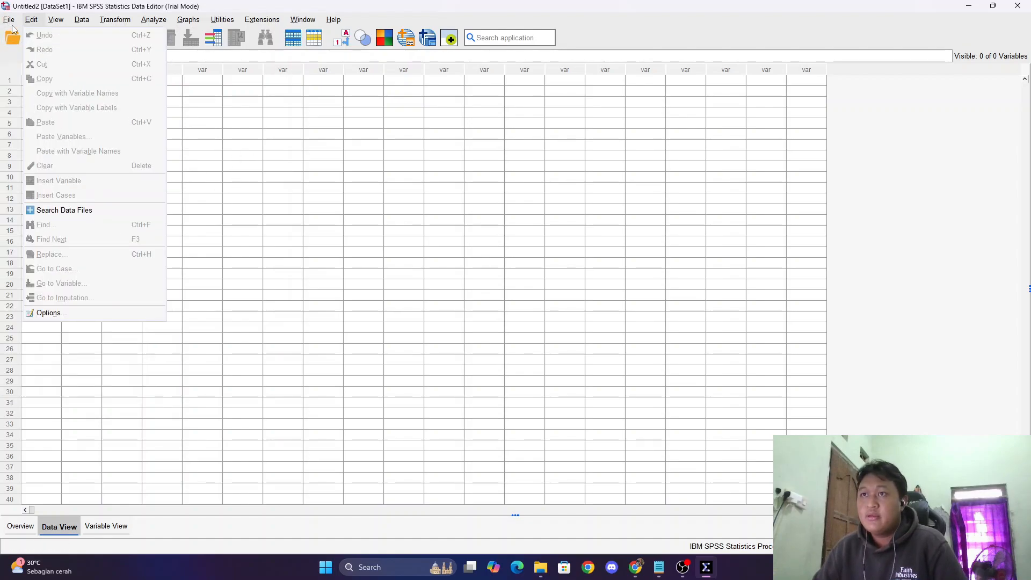
mouse_move(68, 48)
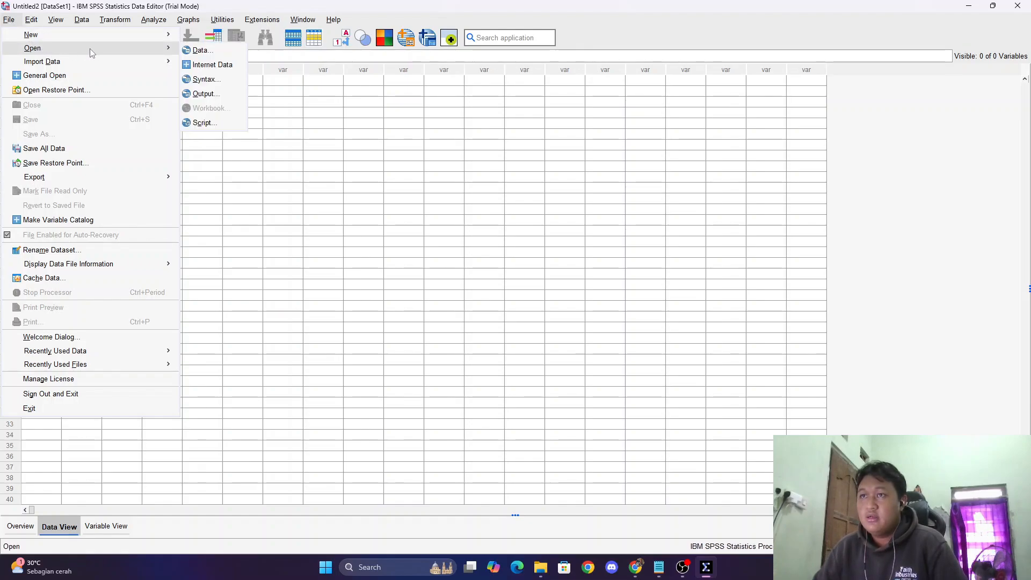
left_click(196, 51)
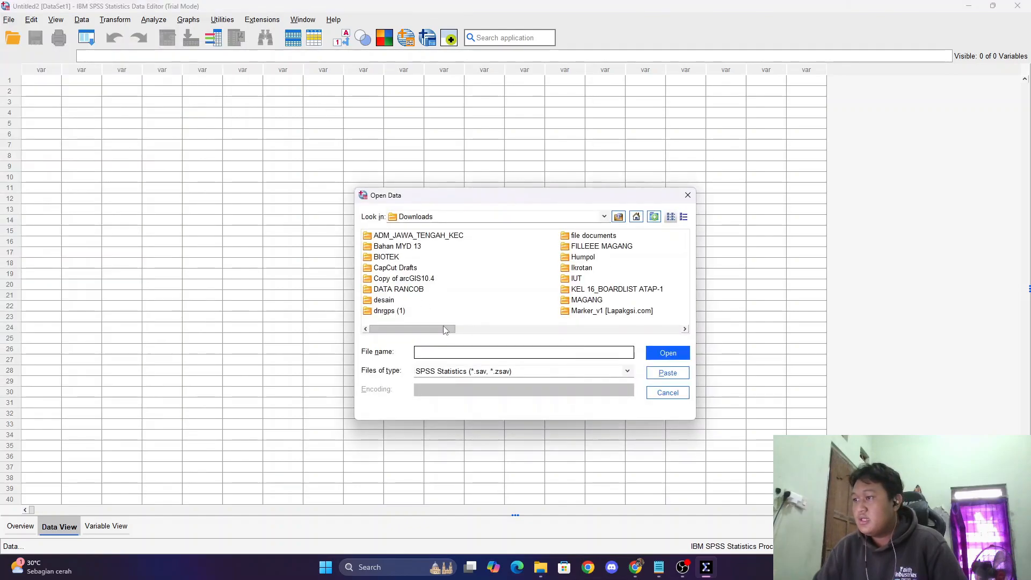
left_click_drag(445, 330, 670, 329)
left_click(515, 372)
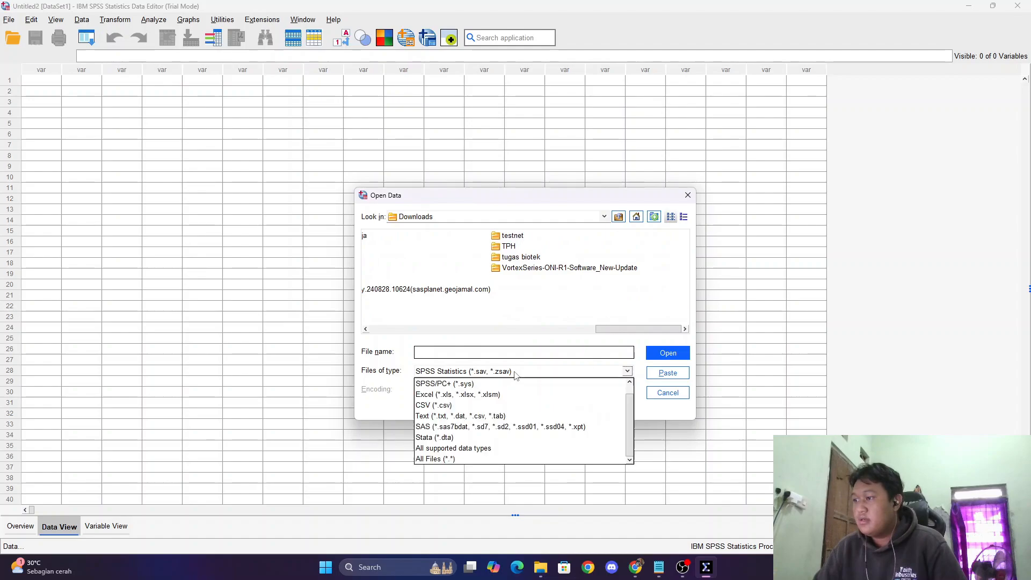
left_click(471, 396)
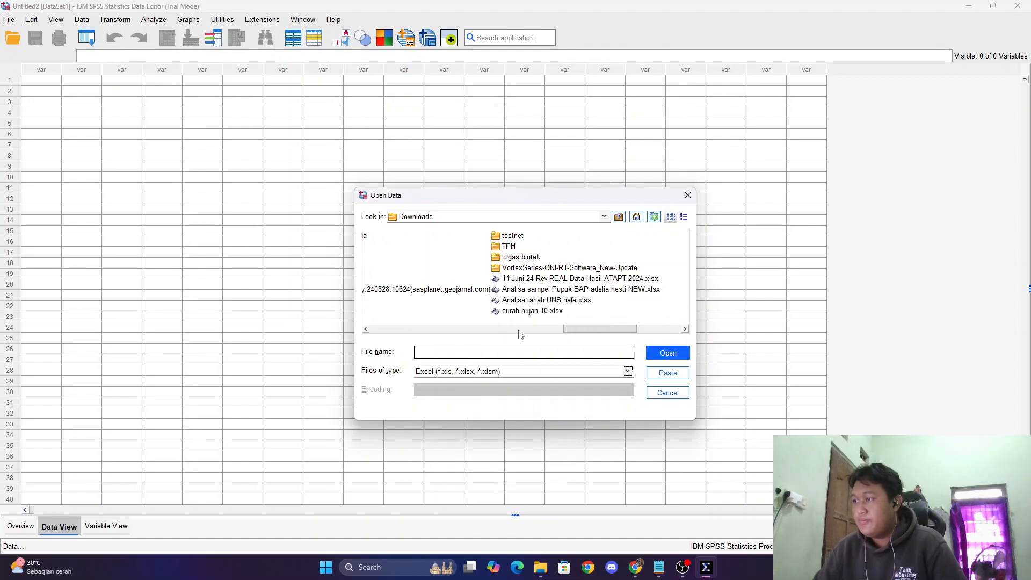
Import Sheet1 of datarancob.xlsx from the DATA RANCOB folder, reading variable names from the first row
left_click_drag(576, 329, 376, 319)
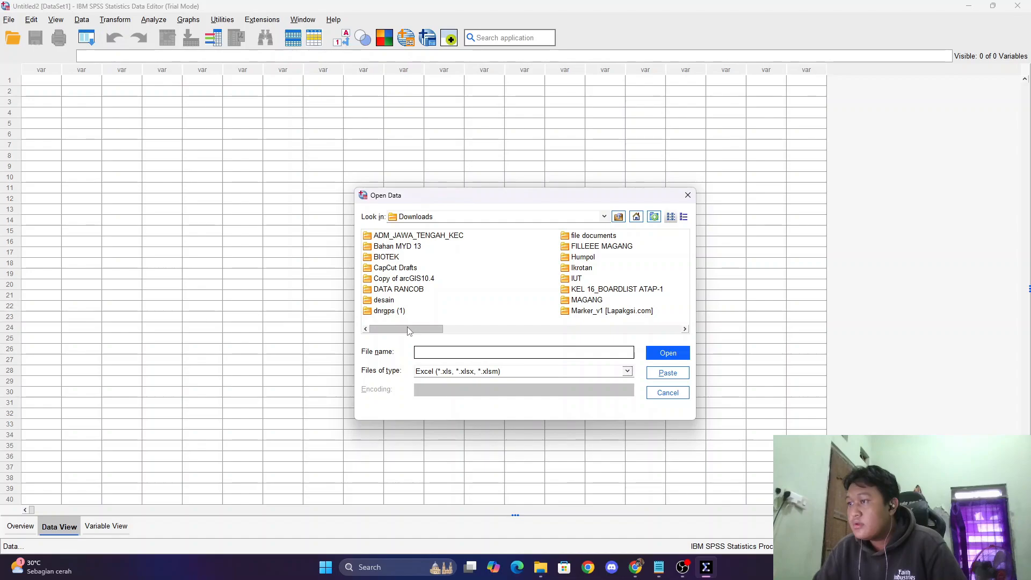
mouse_move(407, 329)
left_mouse_down()
mouse_move(643, 340)
mouse_move(409, 325)
left_mouse_up()
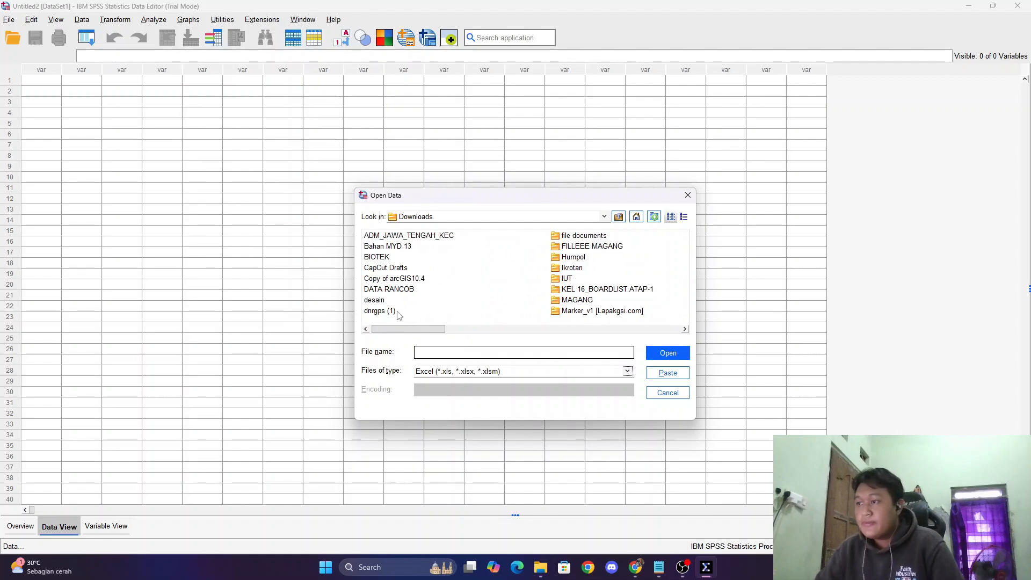
double_click(400, 289)
left_click(413, 236)
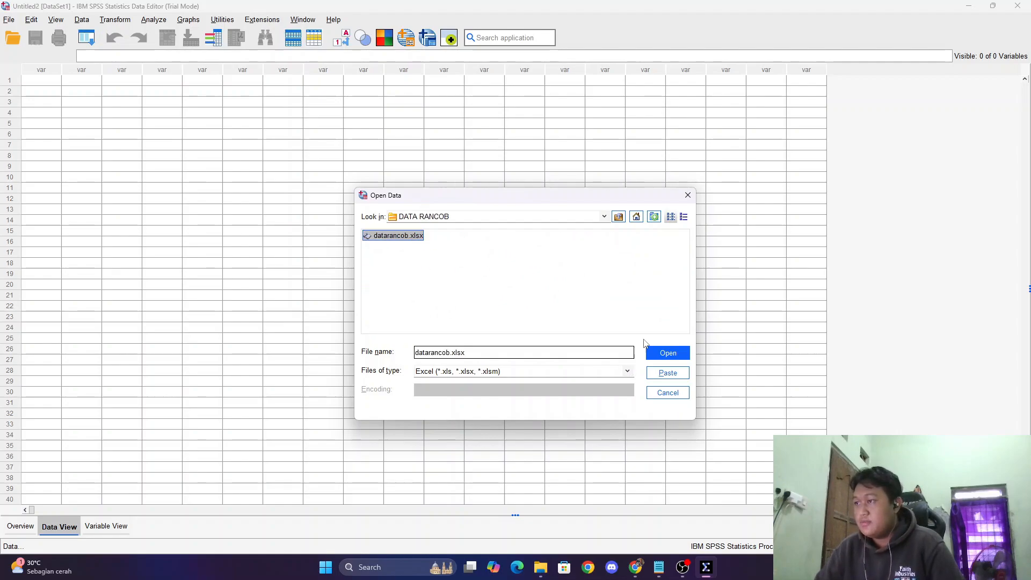
left_click(668, 353)
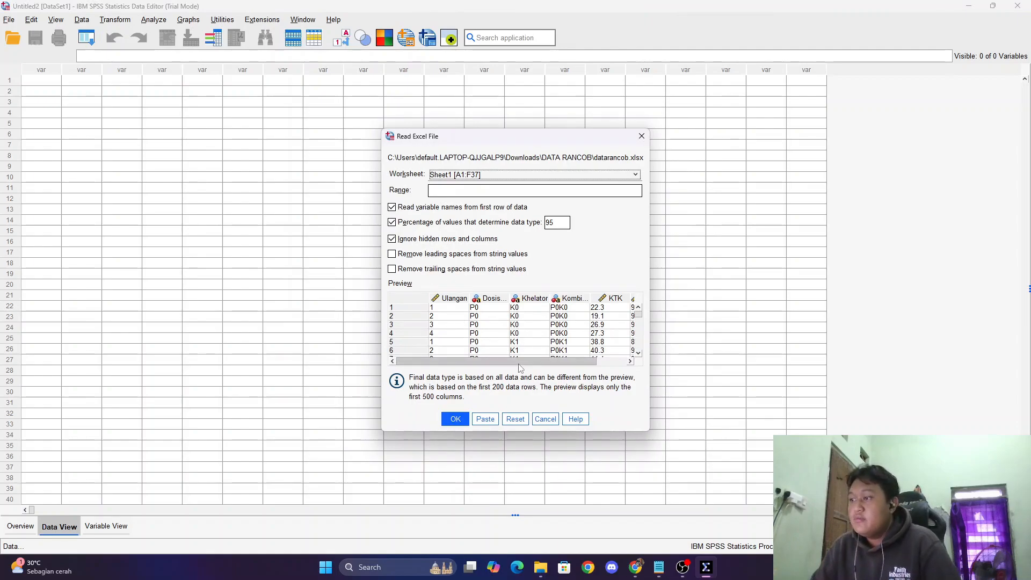
left_click(456, 419)
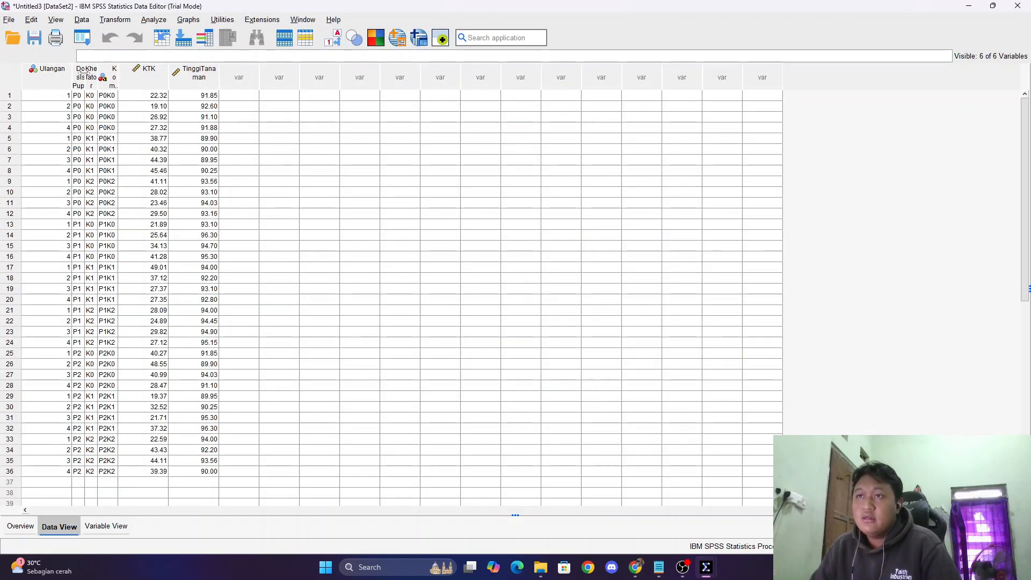
Widen the DosisPupuk, Khelator, Kombinasi and TinggiTanaman columns so that their names fit on one line
left_click_drag(85, 71, 226, 75)
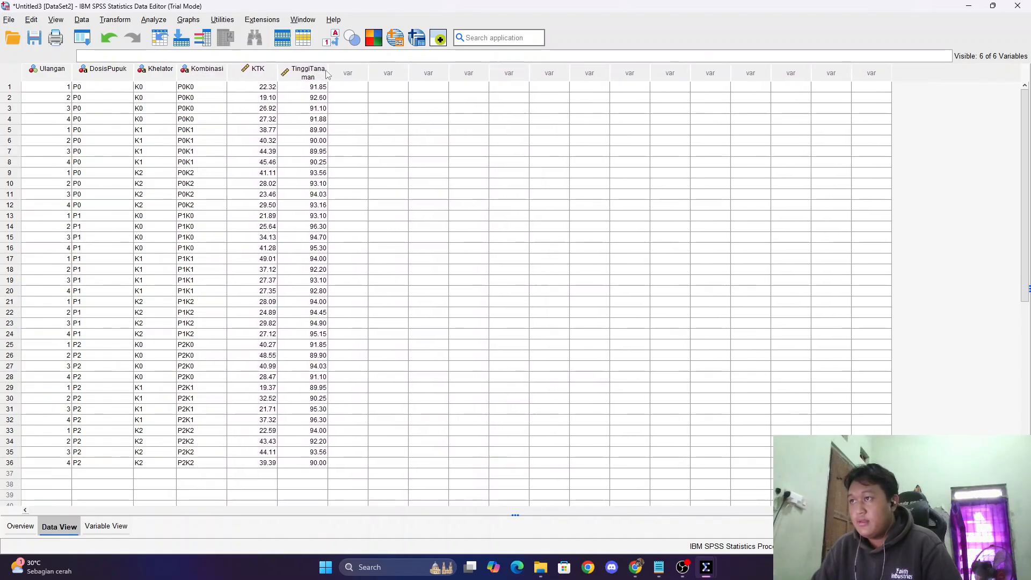
left_click_drag(327, 75, 339, 74)
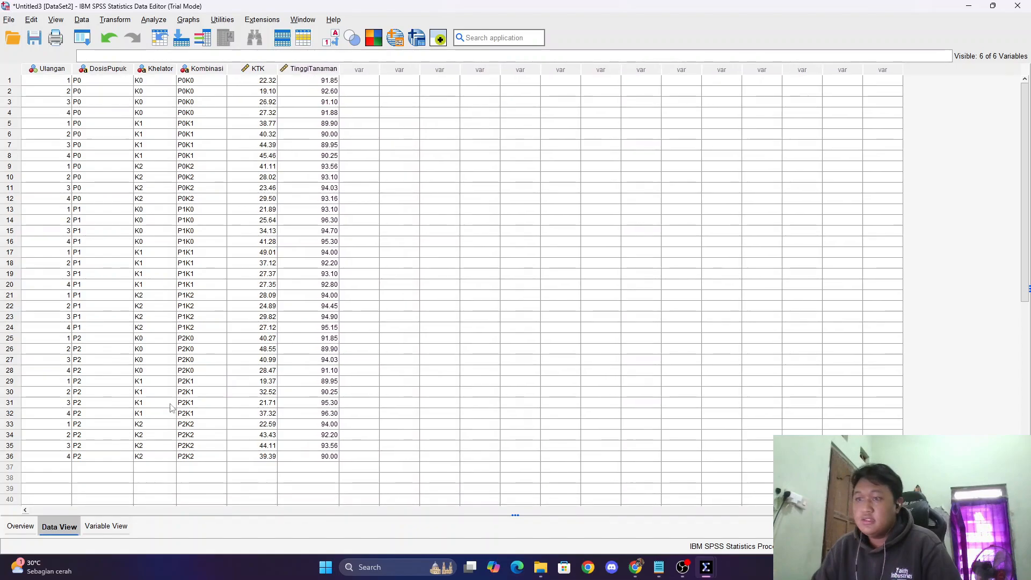
Change the Ulangan variable's type to String and return to the data grid
left_click(106, 526)
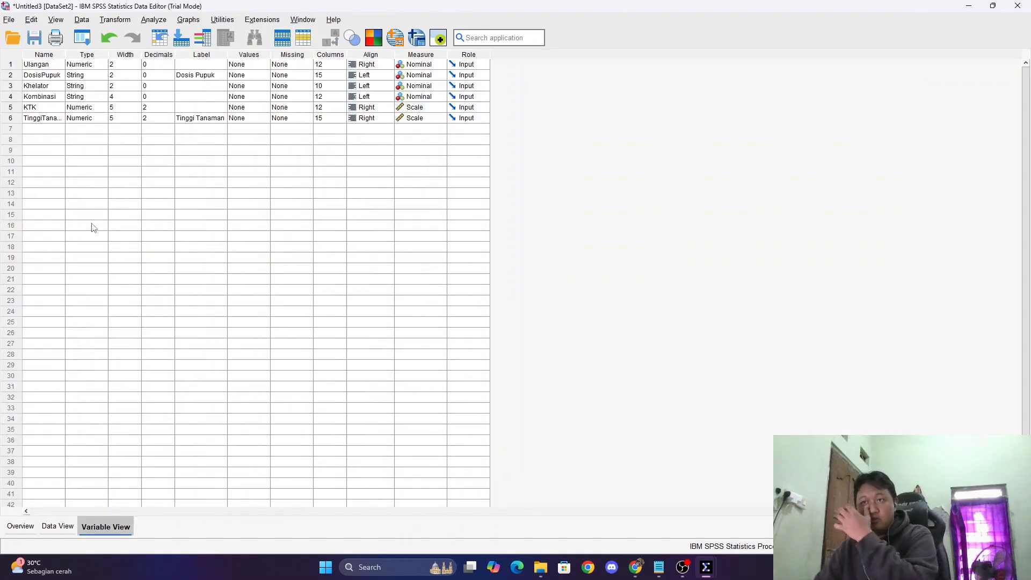
left_click(97, 65)
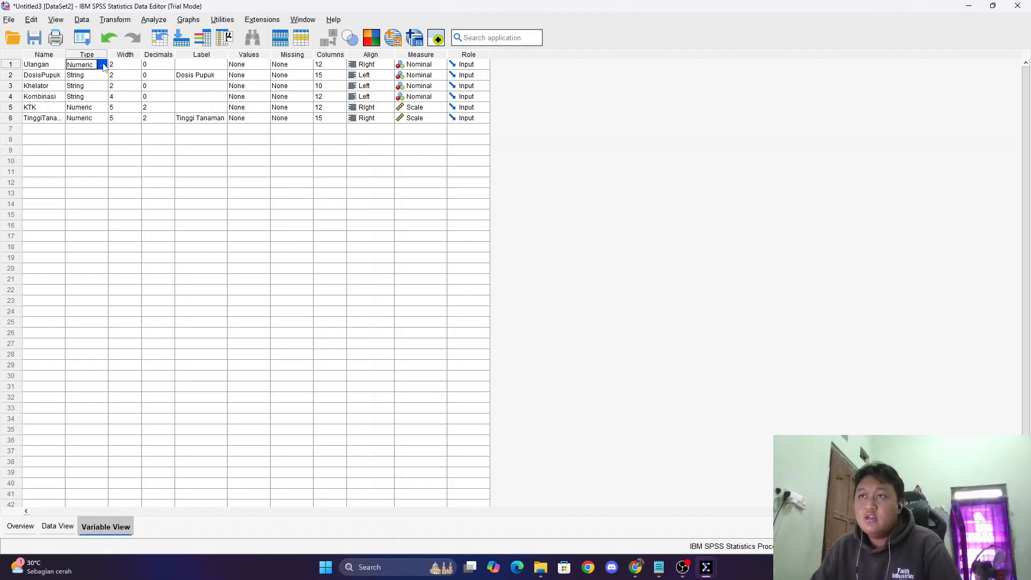
left_click(102, 65)
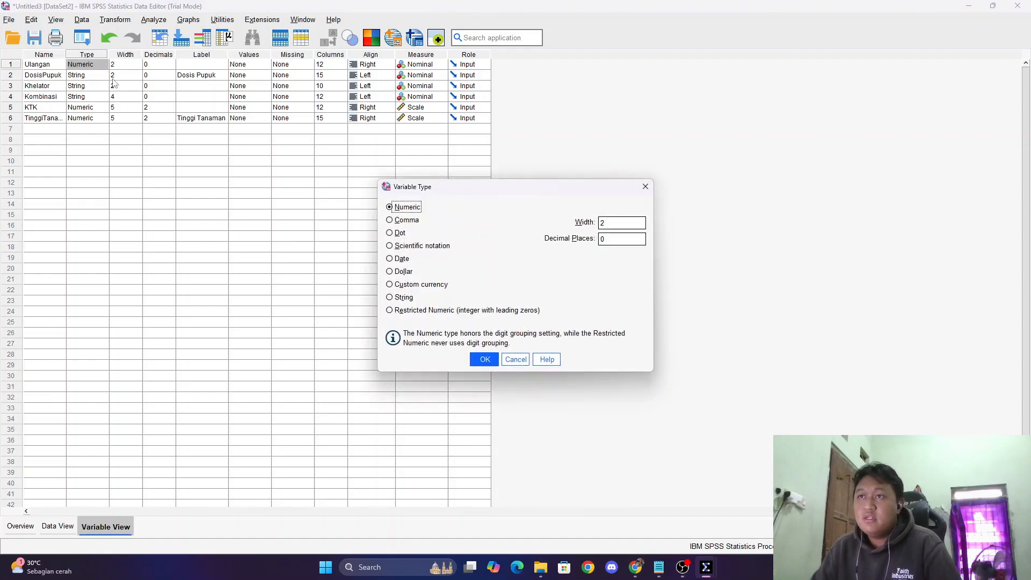
left_click(405, 298)
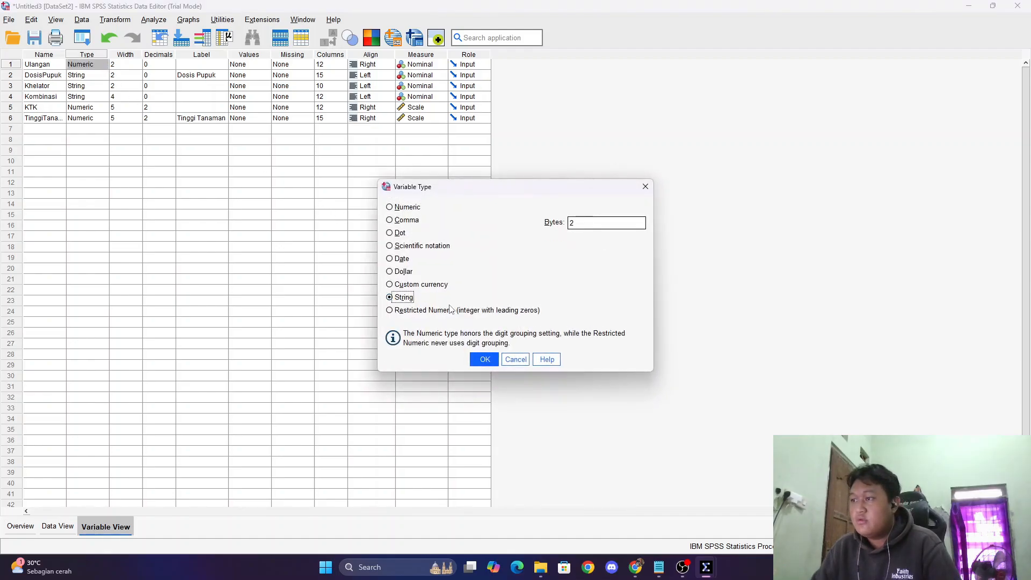
left_click(485, 360)
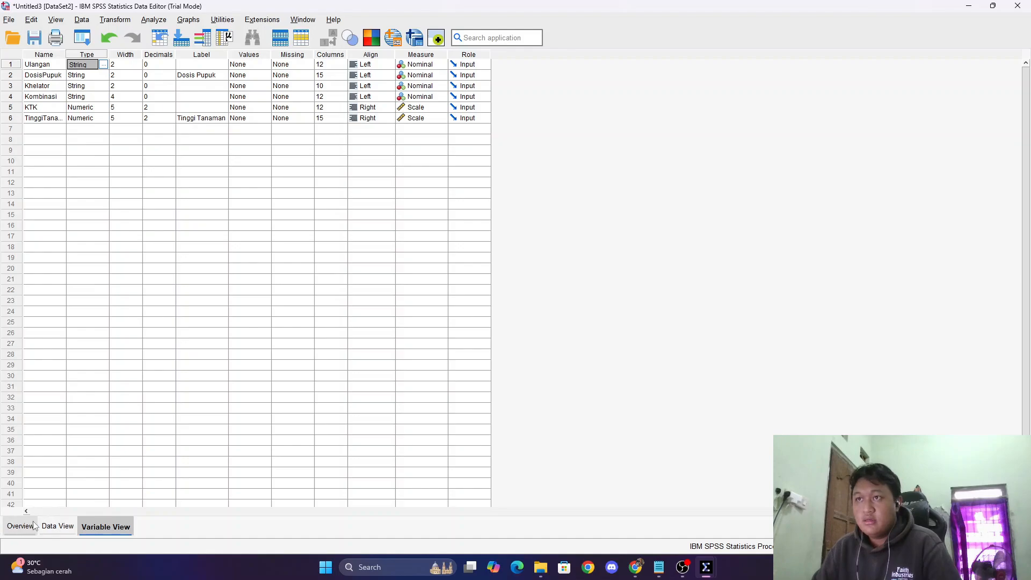
left_click(54, 528)
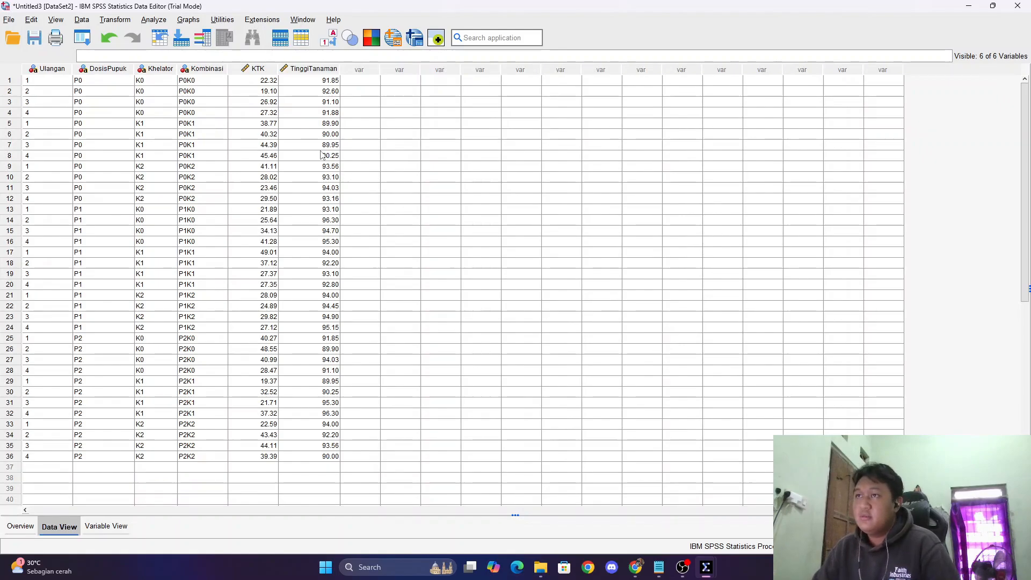
Start a Univariate general linear model analysis with KTK as the dependent variable
left_click(159, 20)
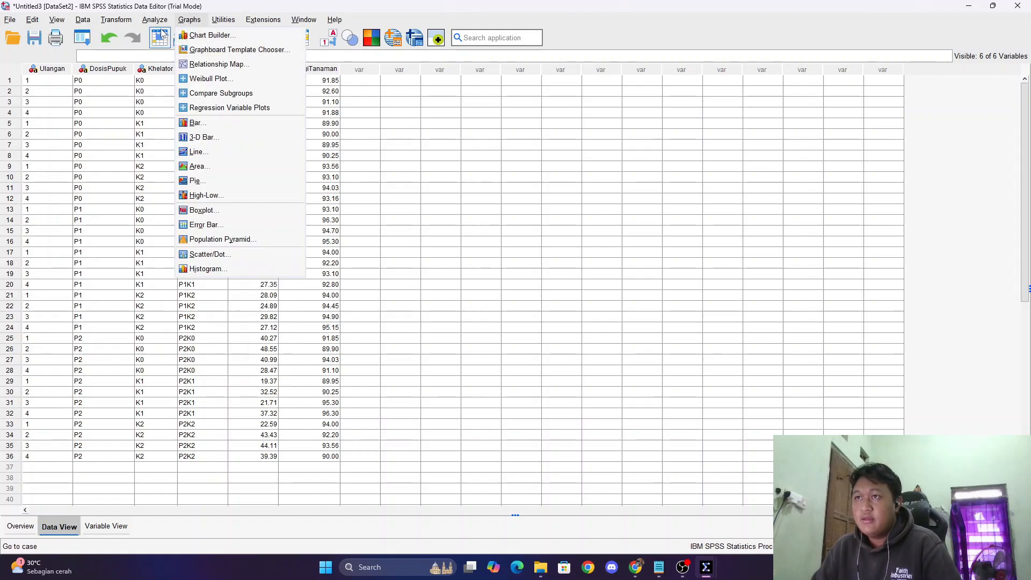
mouse_move(195, 133)
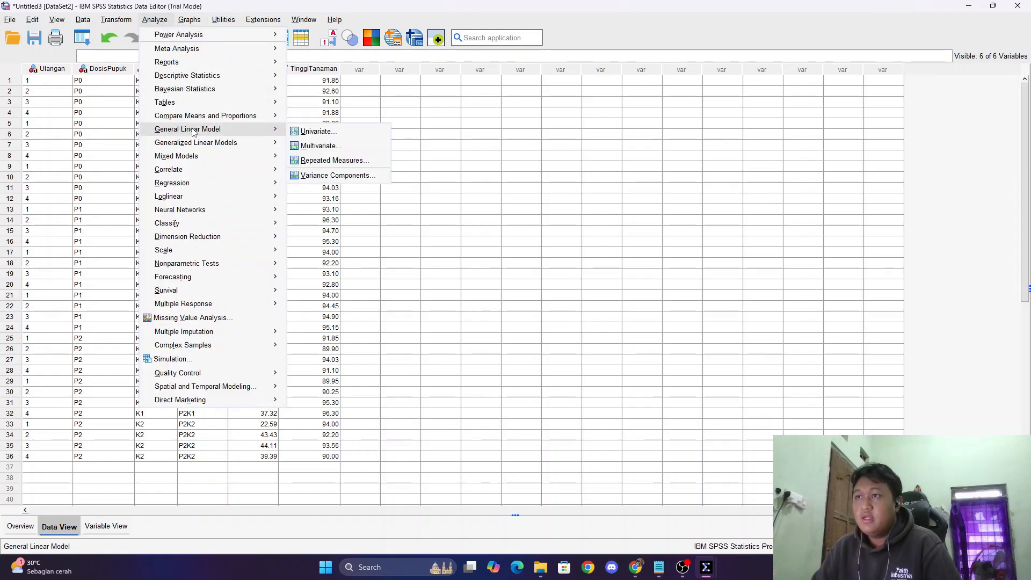
left_click(300, 134)
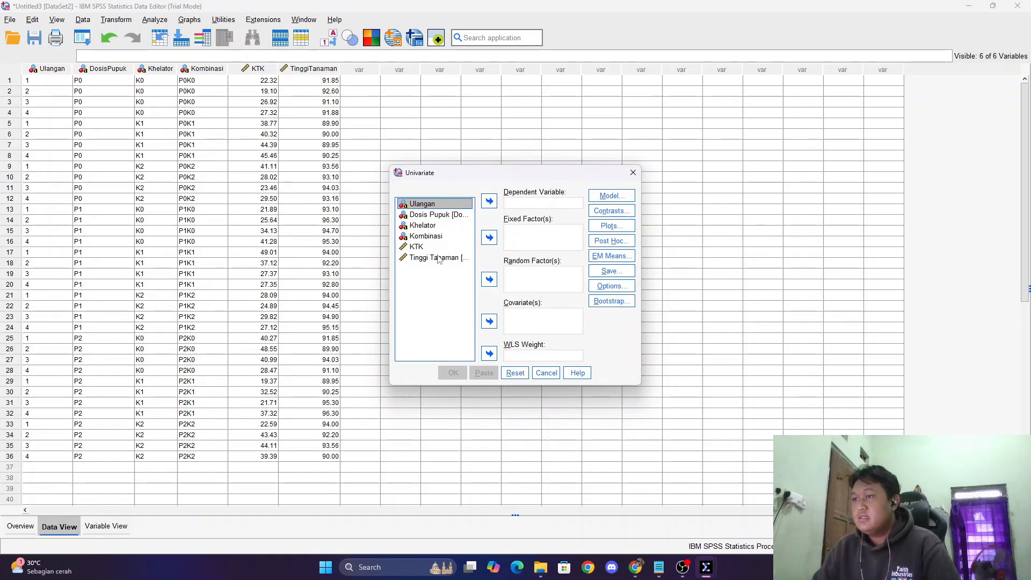
left_click(417, 247)
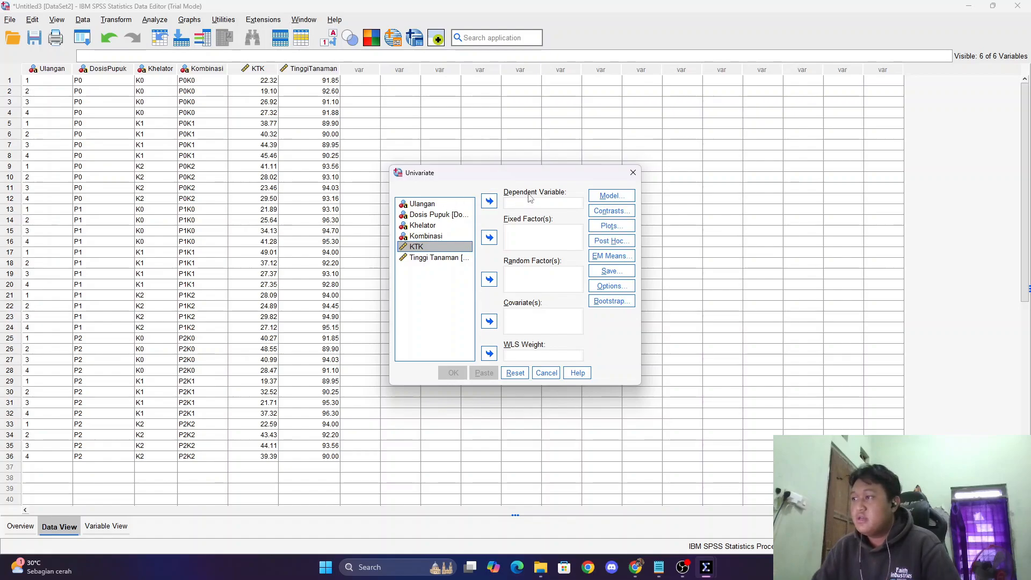
left_click(490, 201)
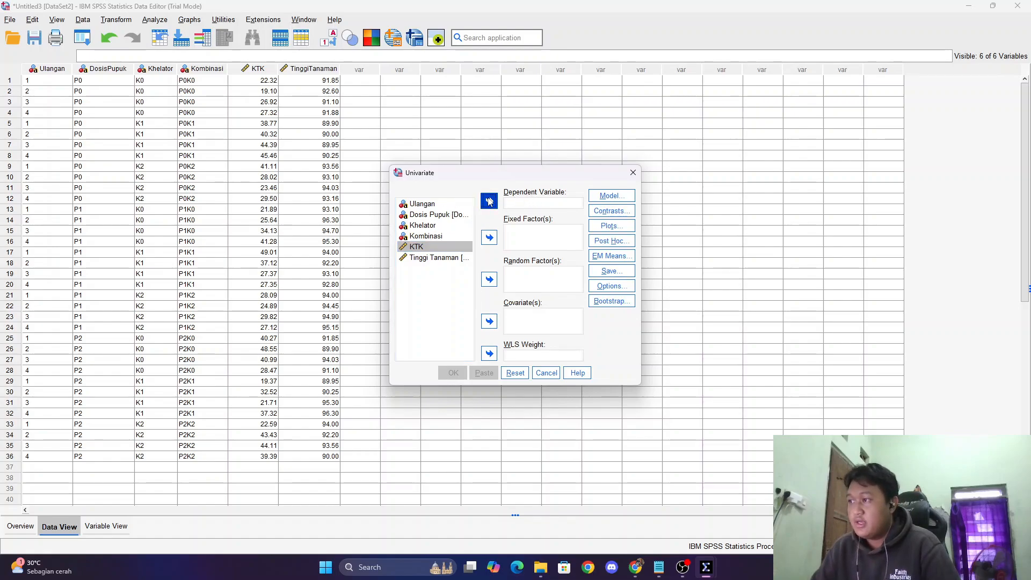
Assign Ulangan, Dosis Pupuk and Khelator as the fixed factors of the univariate analysis
left_click(437, 204)
left_click(489, 238)
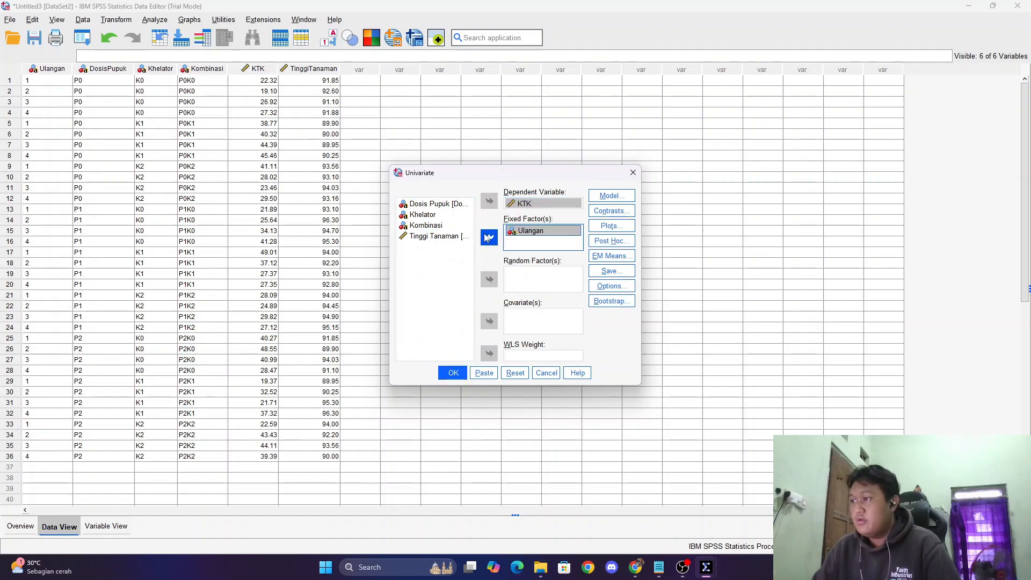
left_click(446, 205)
left_click(488, 237)
left_click(443, 204)
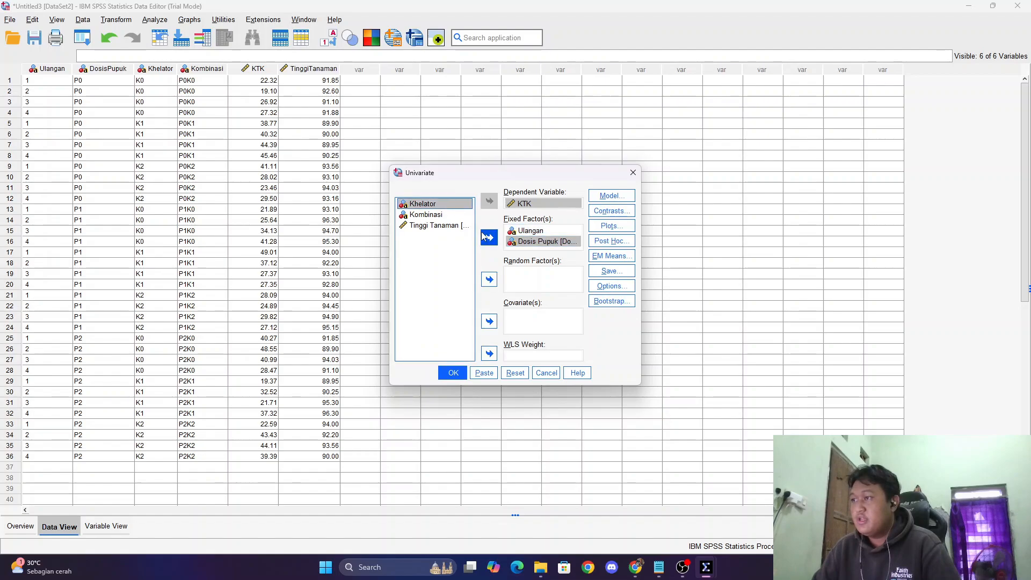
left_click(487, 237)
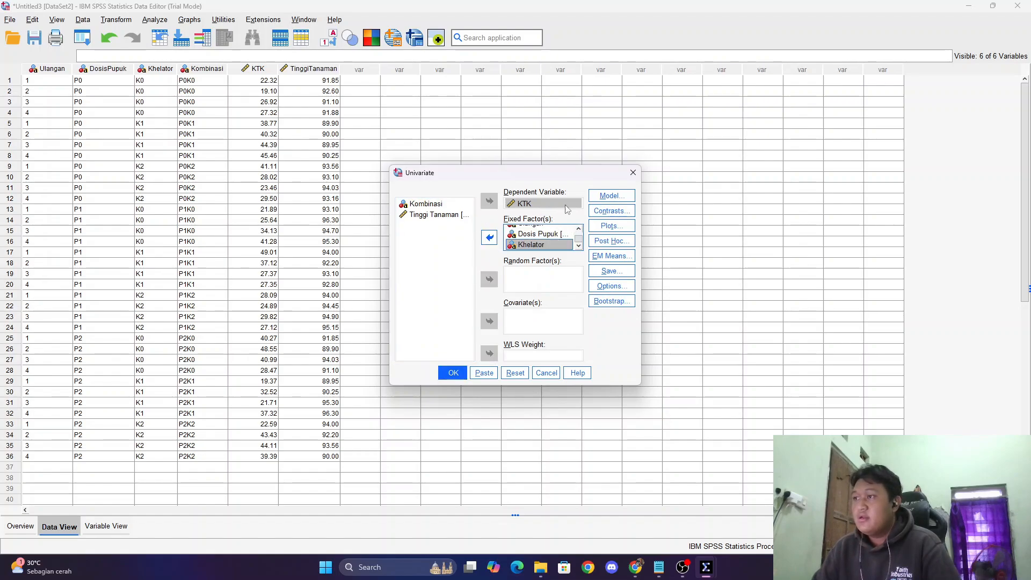
Specify the model with built terms and add Ulangan, DosisPupuk and Khelator as individual terms
left_click(600, 197)
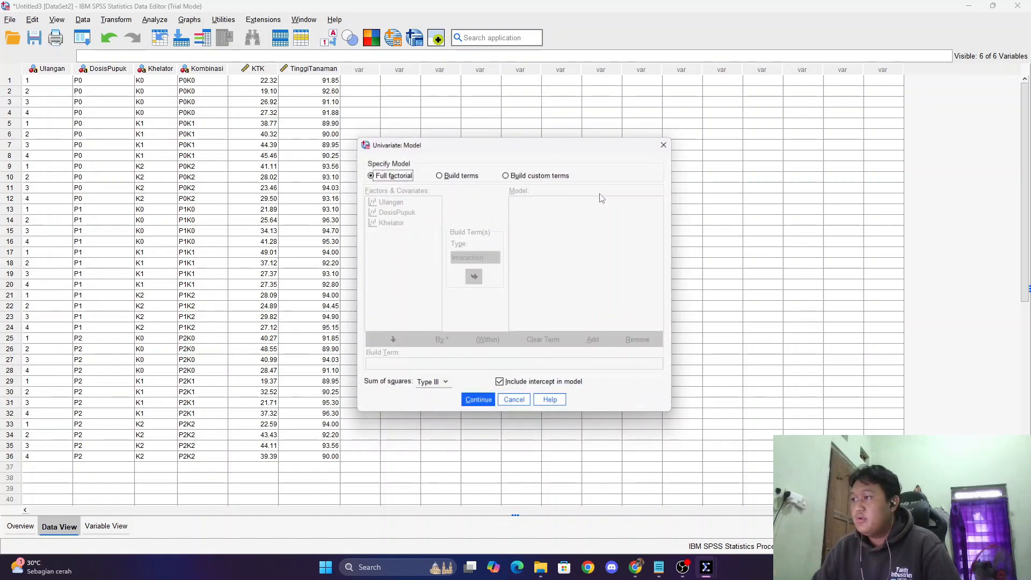
left_click(459, 173)
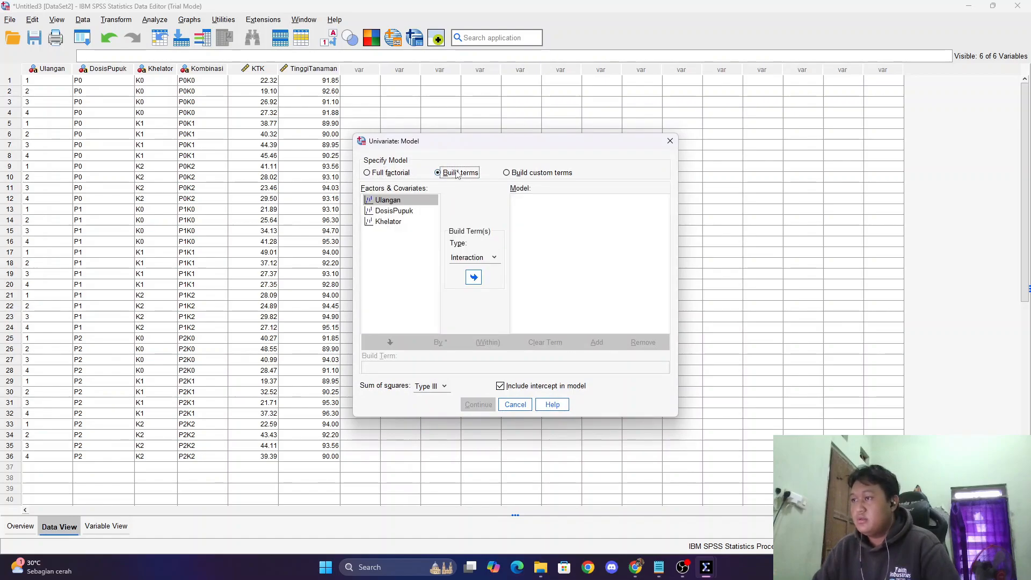
left_click(474, 277)
left_click(409, 211)
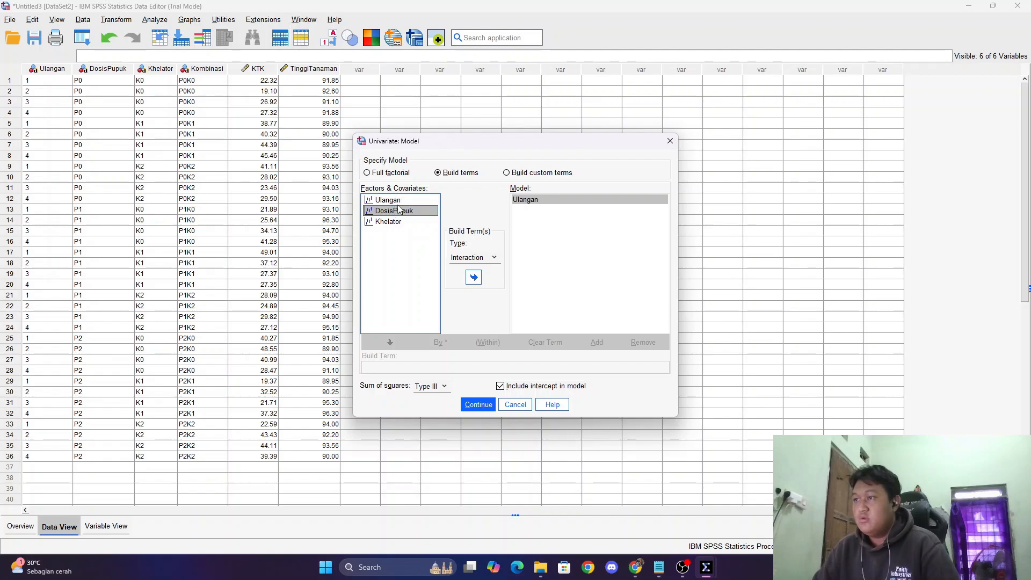
left_click(473, 277)
left_click(397, 221)
left_click(473, 277)
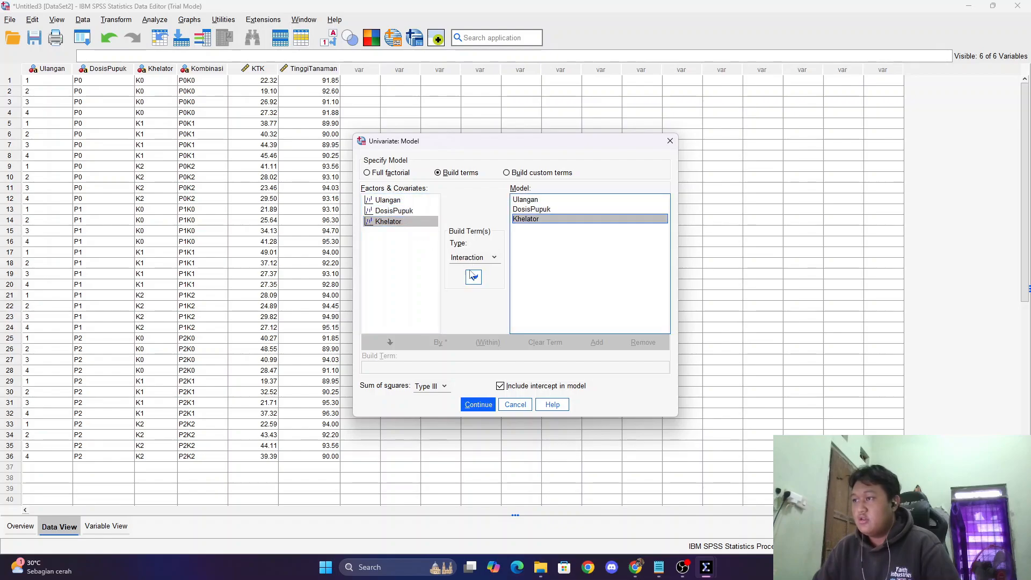
Add the DosisPupuk*Khelator interaction term to the model and accept the model specification
left_click(396, 210)
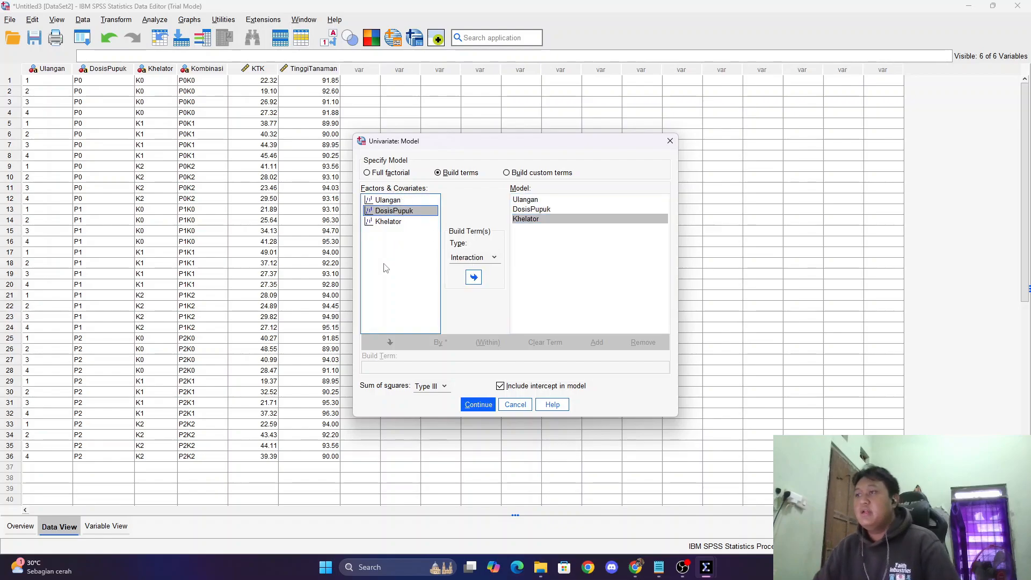
left_click(400, 222, "ctrl")
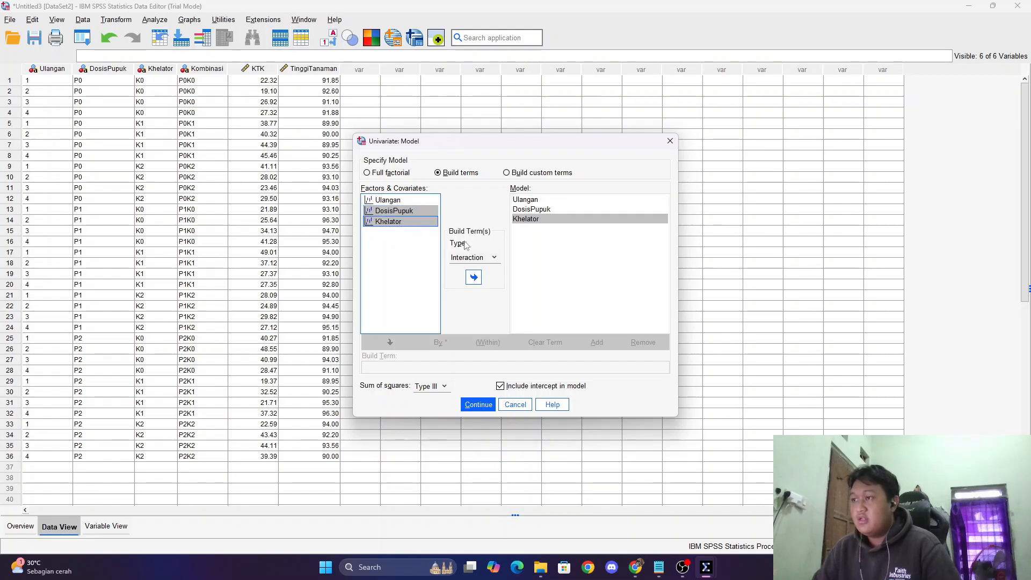
left_click(474, 278)
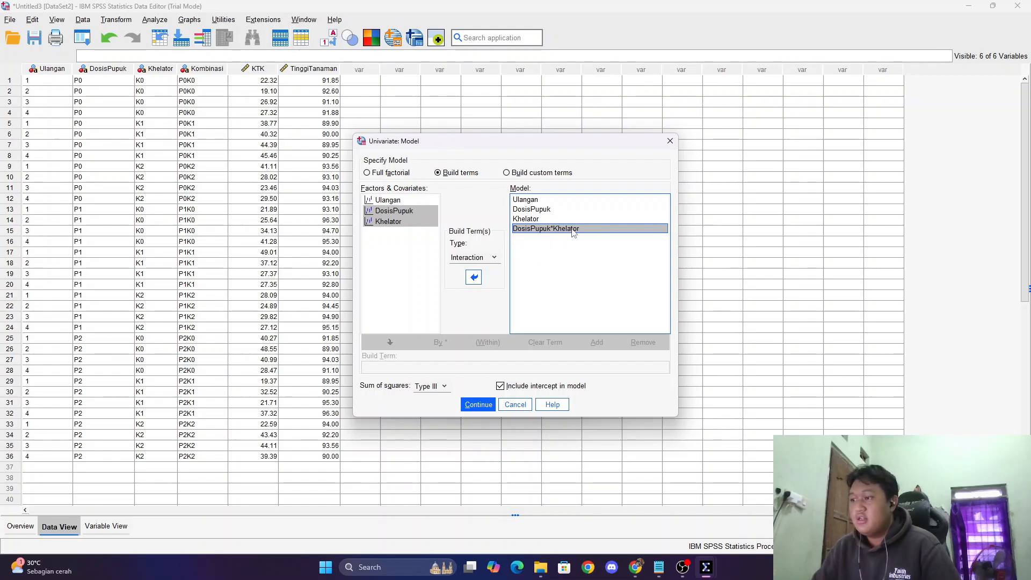
left_click(478, 406)
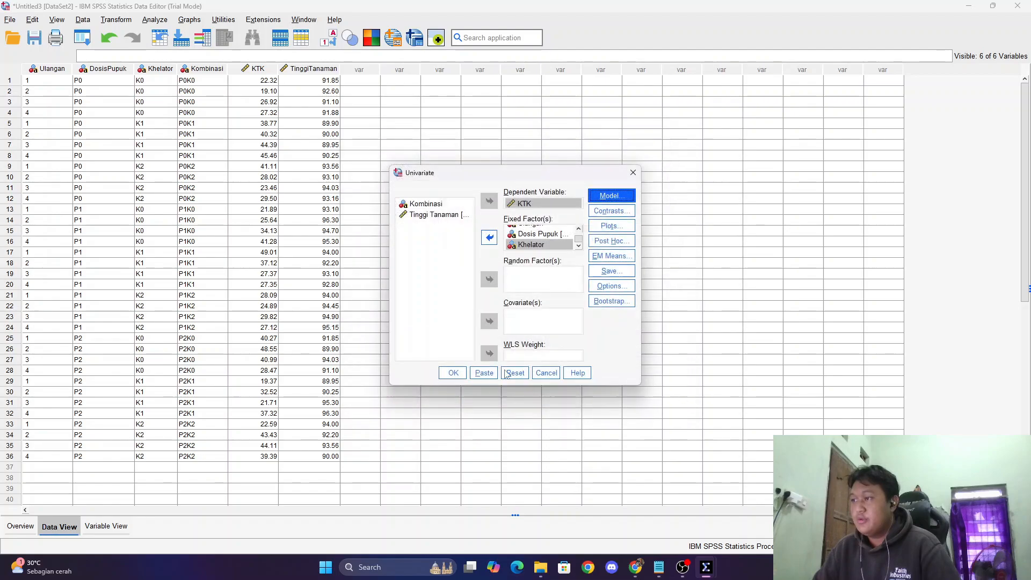
Set DosisPupuk and Khelator as the factors for the post hoc multiple comparisons
left_click(611, 241)
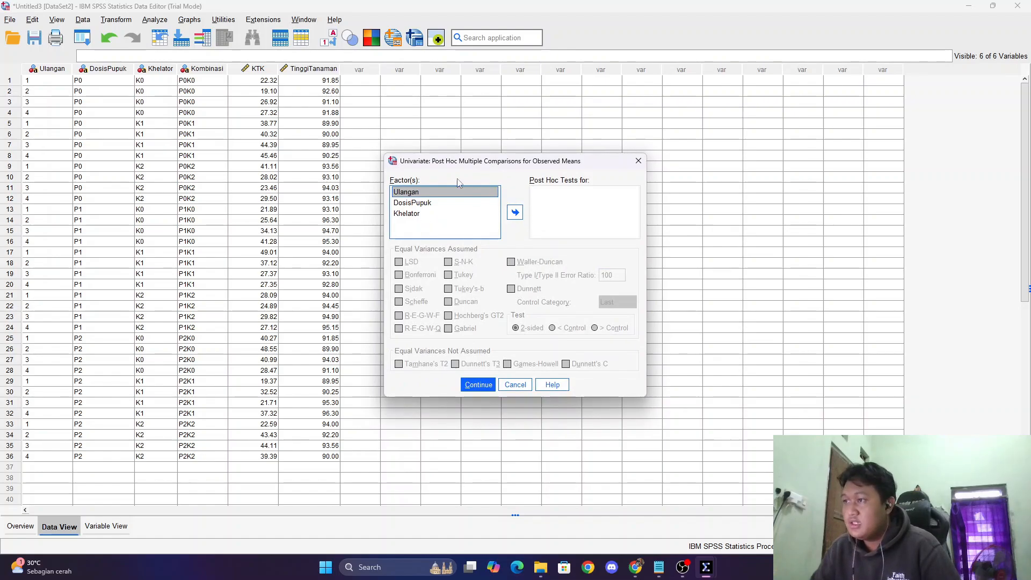
left_click(430, 204)
left_click(427, 214)
left_click(426, 203)
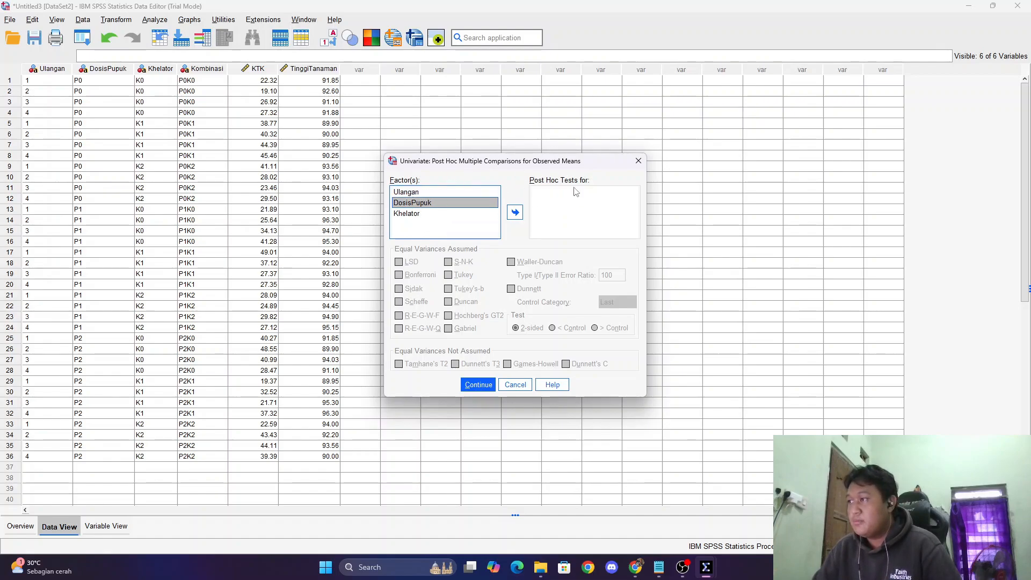
left_click(515, 212)
left_click(454, 214)
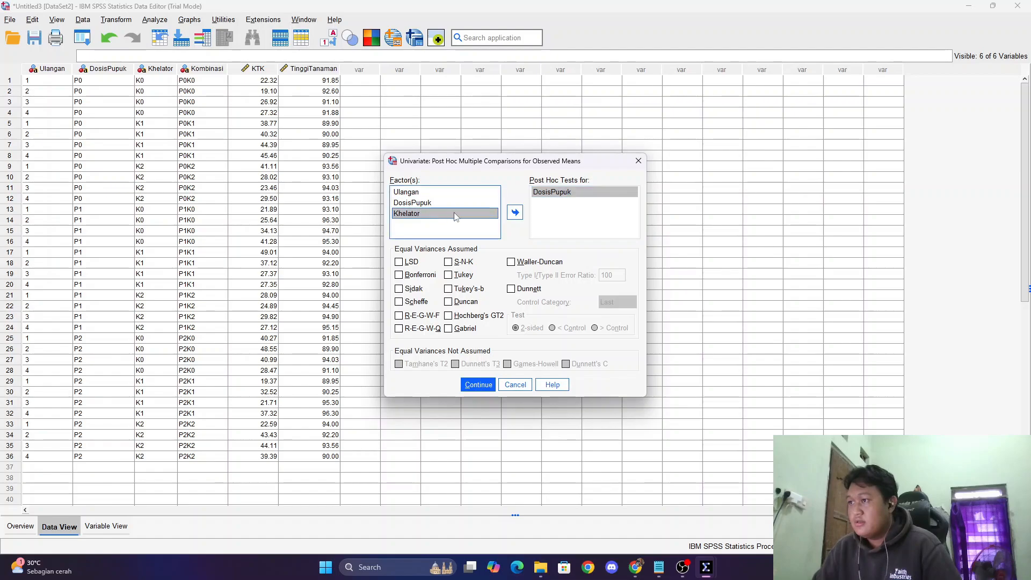
left_click(514, 212)
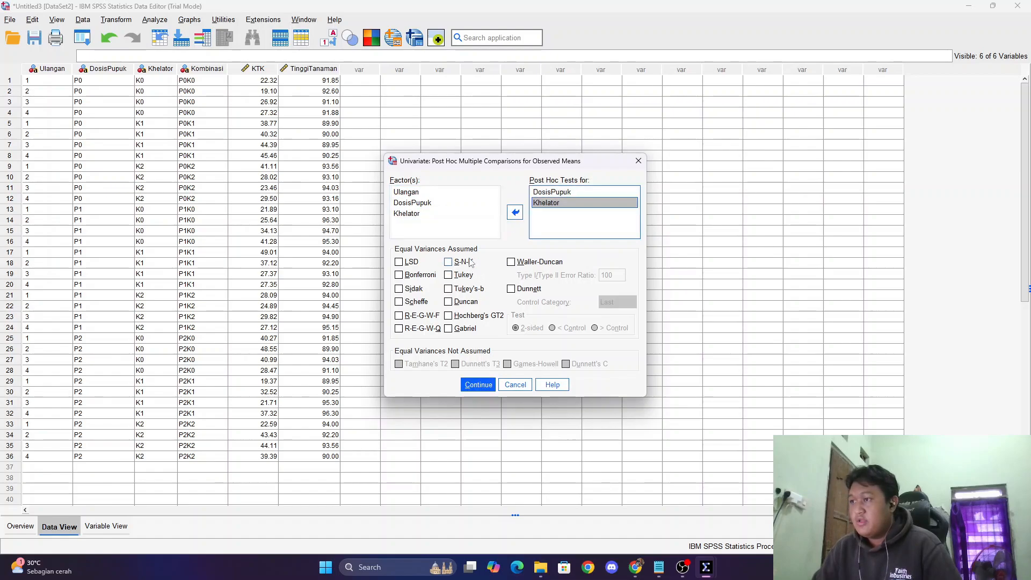
Choose the Duncan test for the post hoc comparisons and run the univariate analysis
left_click(448, 301)
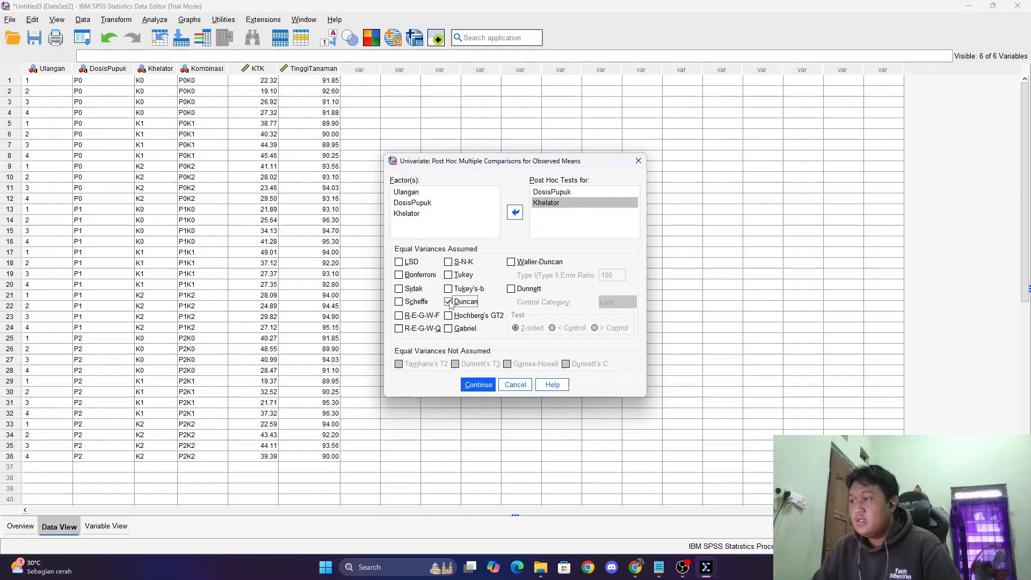
left_click(478, 385)
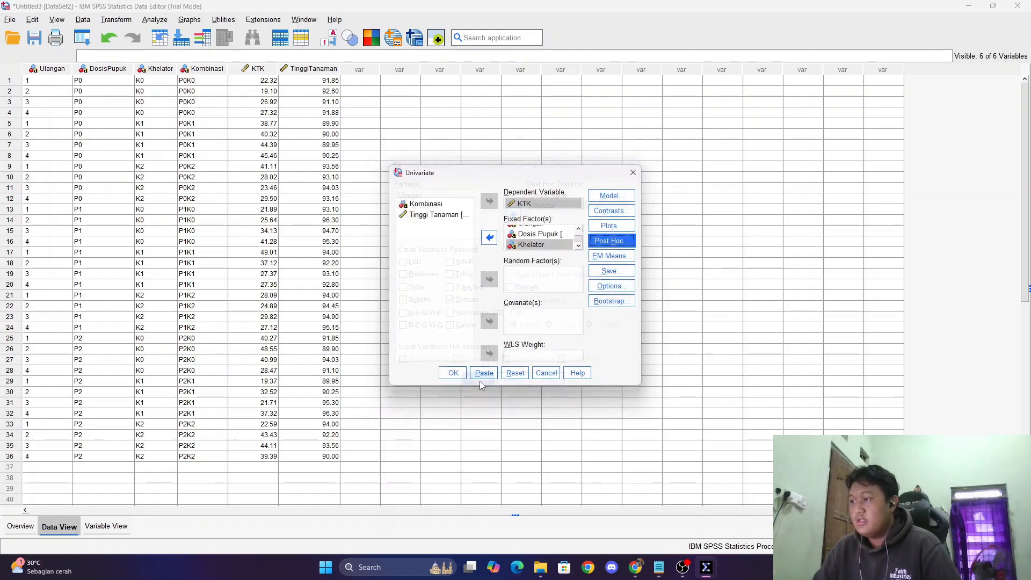
left_click(453, 373)
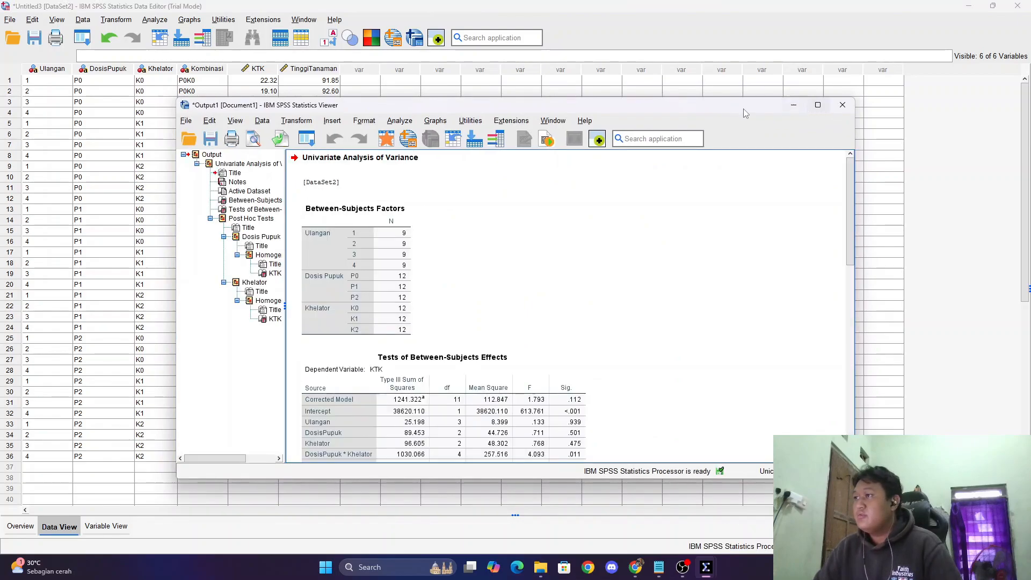
Enlarge the output window and examine the significance values in the Tests of Between-Subjects Effects table
left_click_drag(639, 110, 680, 52)
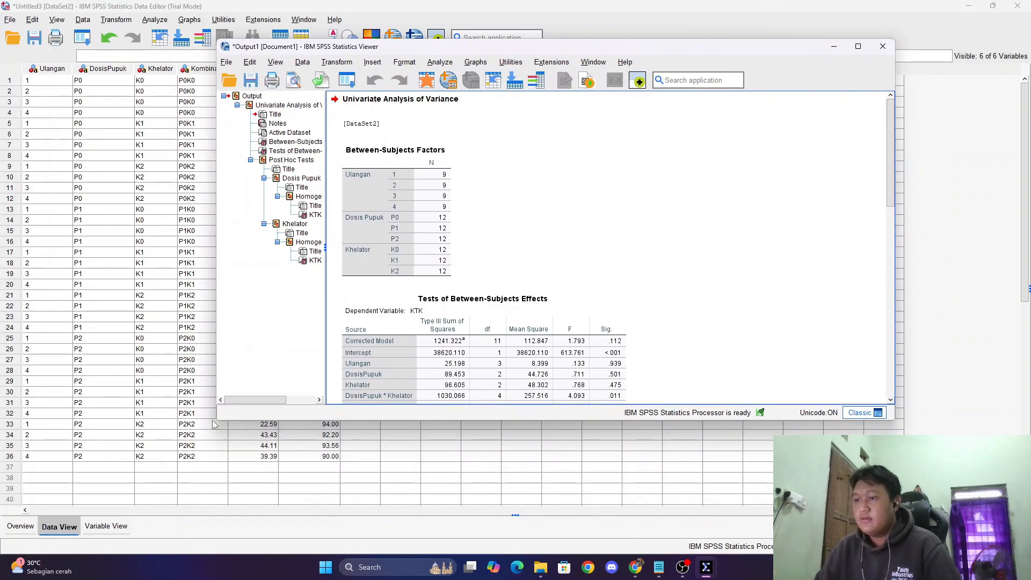
left_click_drag(220, 418, 68, 444)
scroll(444, 246, "down", 3)
scroll(461, 260, "up", 3)
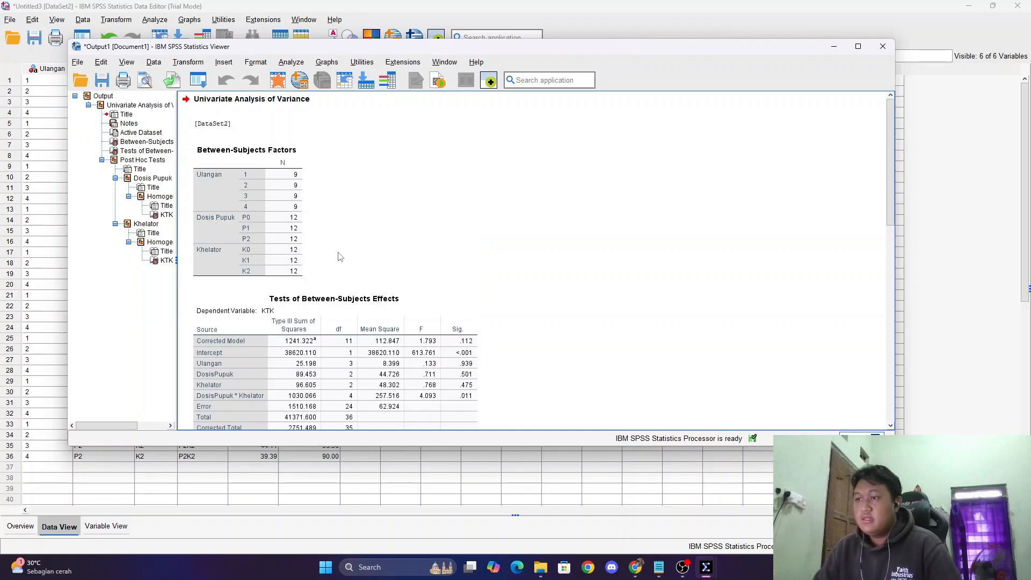
scroll(350, 253, "down", 3)
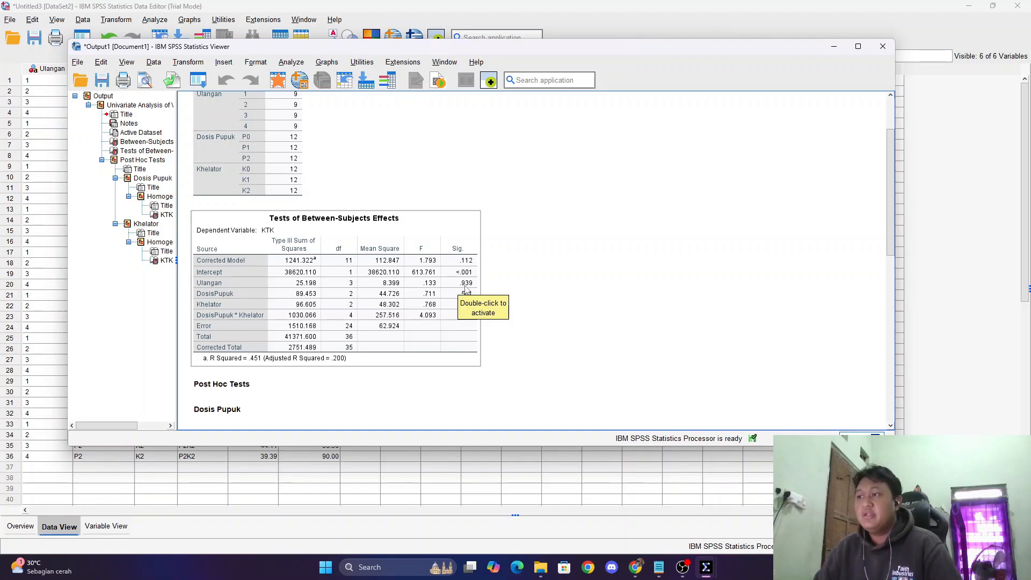
left_click(557, 310)
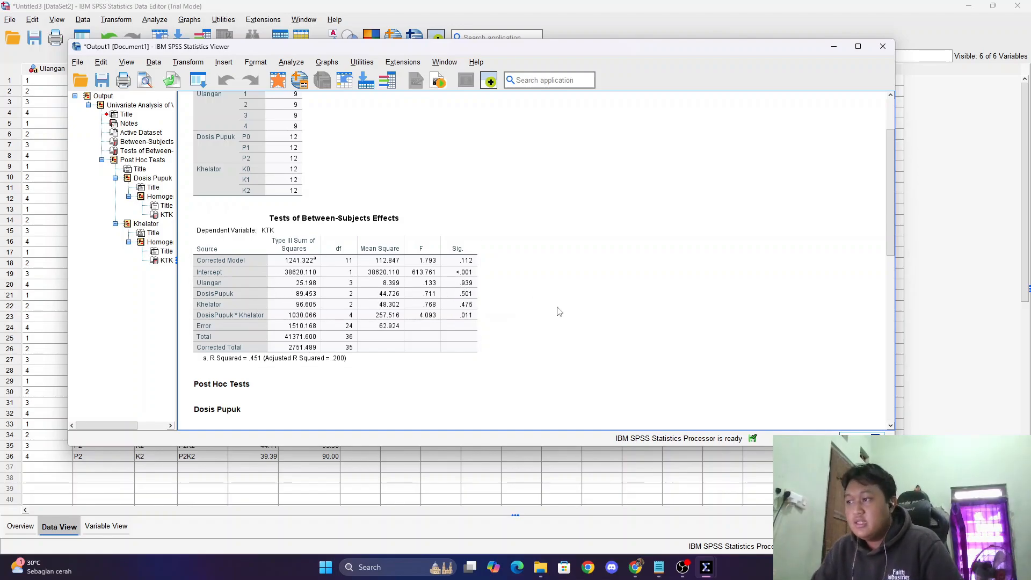
left_click(473, 288)
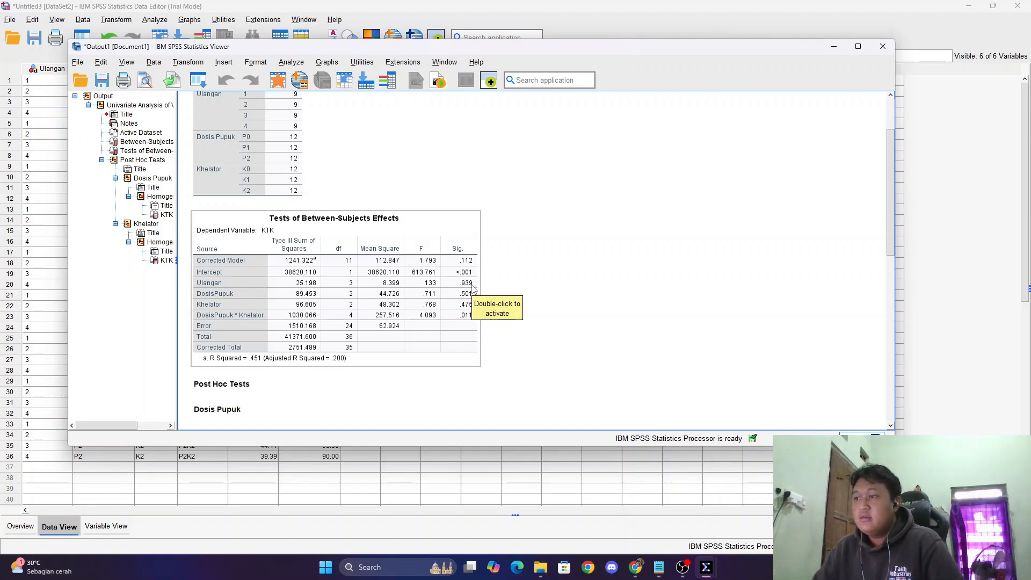
left_click(491, 288)
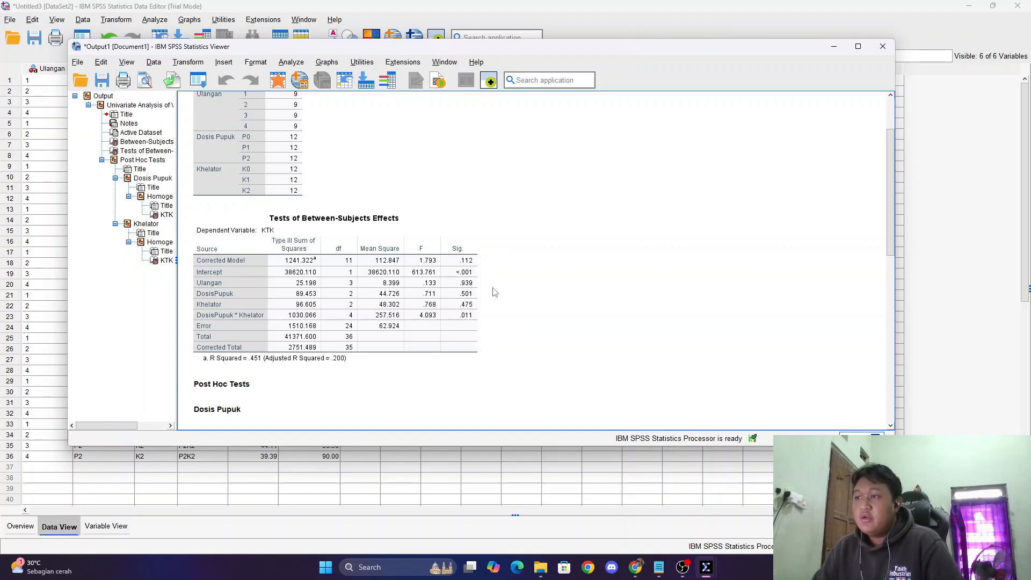
left_click(470, 282)
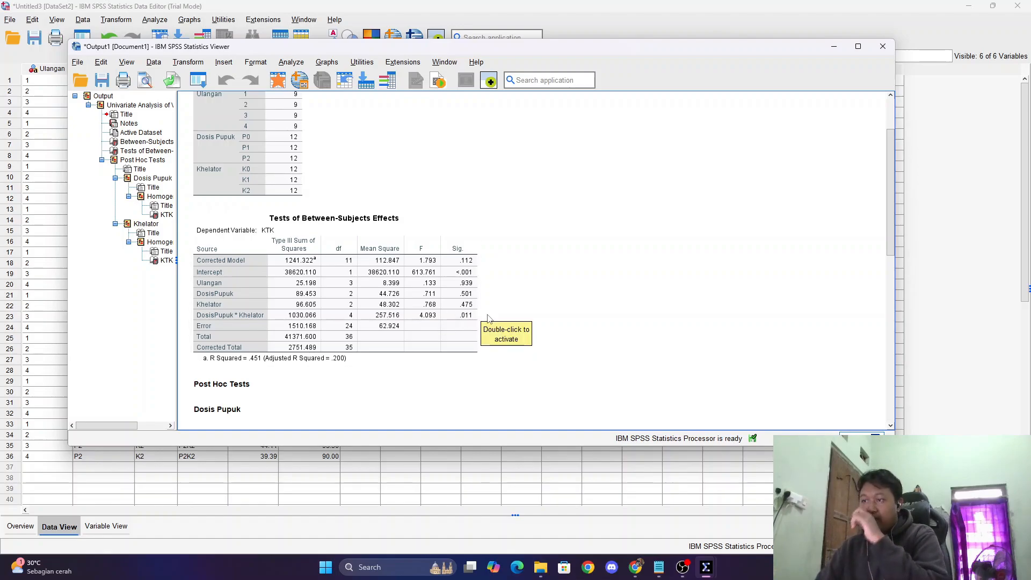
Examine the Duncan homogeneous subsets for Dosis Pupuk and Khelator and compare them with the between-subjects effects table
scroll(417, 295, "down", 5)
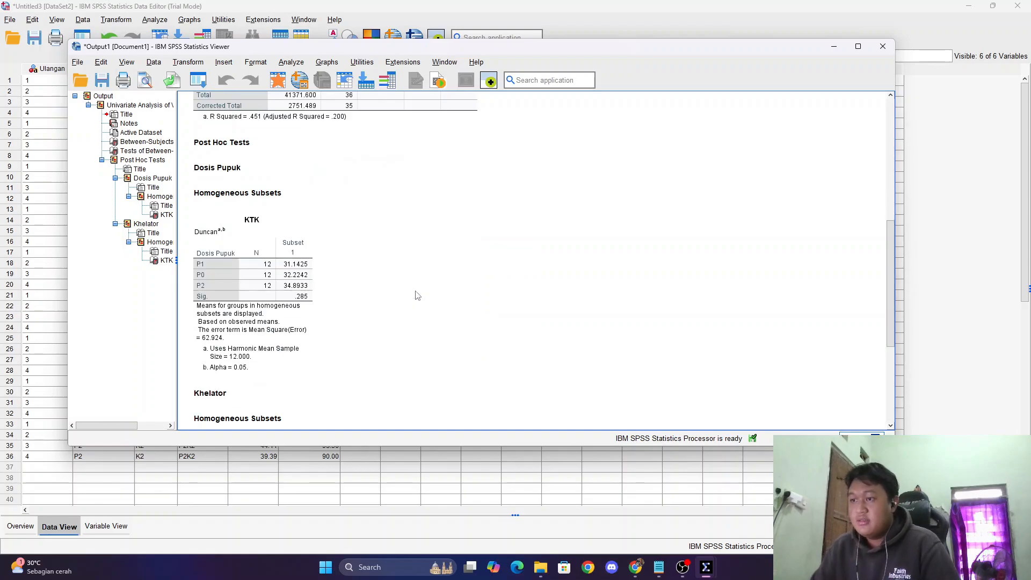
scroll(416, 295, "down", 2)
scroll(417, 294, "up", 2)
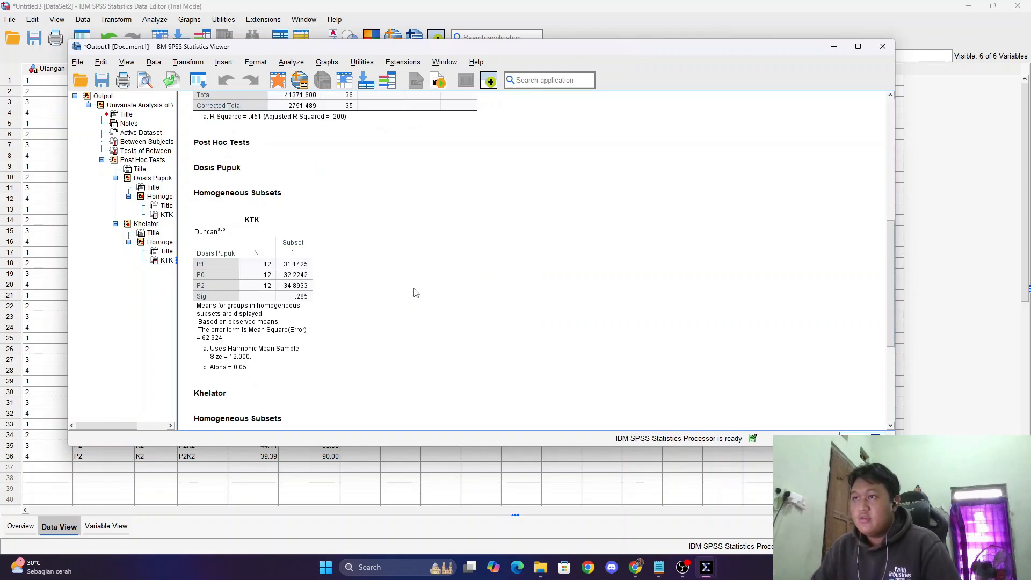
scroll(415, 293, "down", 2)
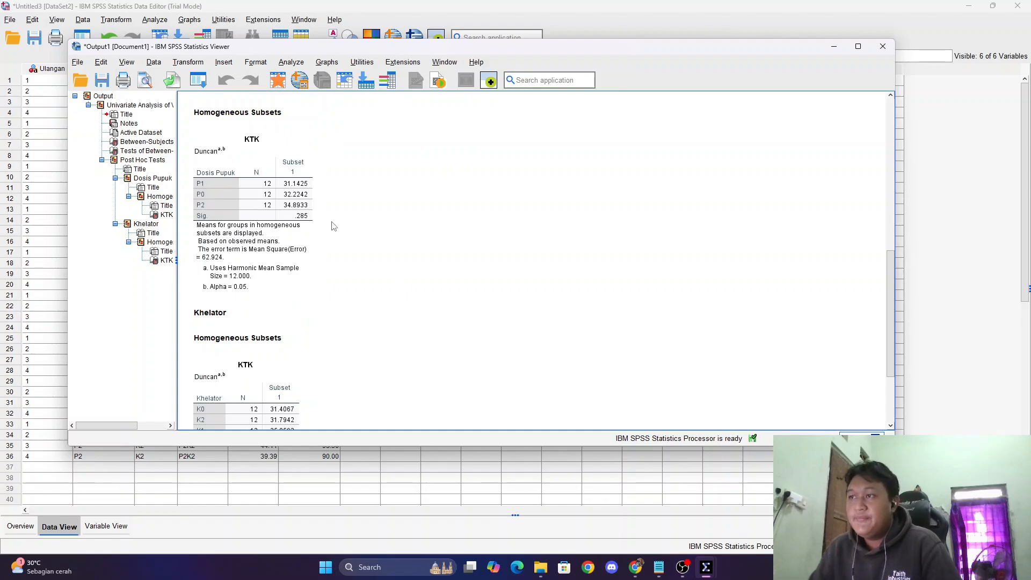
left_click(317, 214)
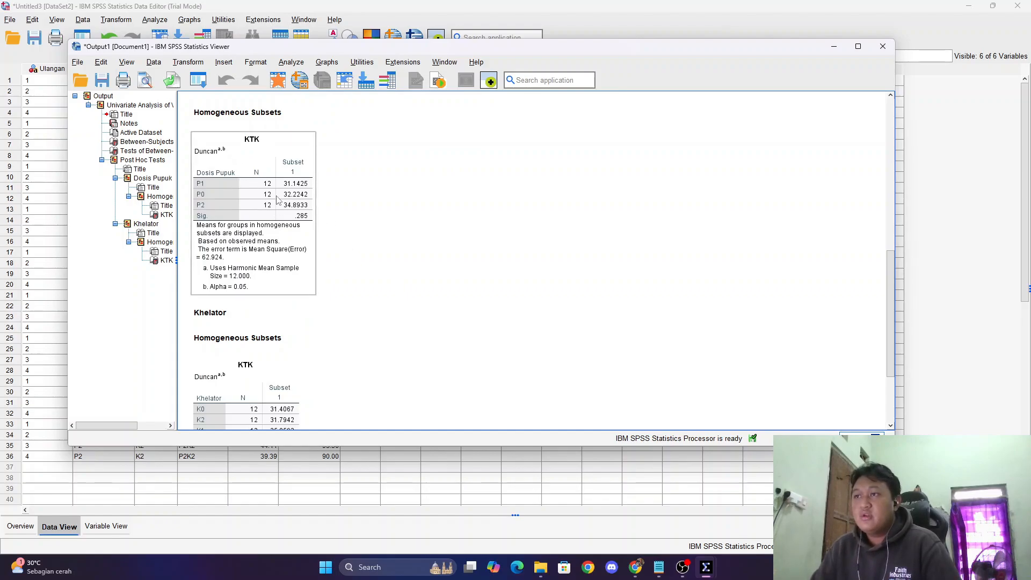
scroll(243, 173, "up", 4)
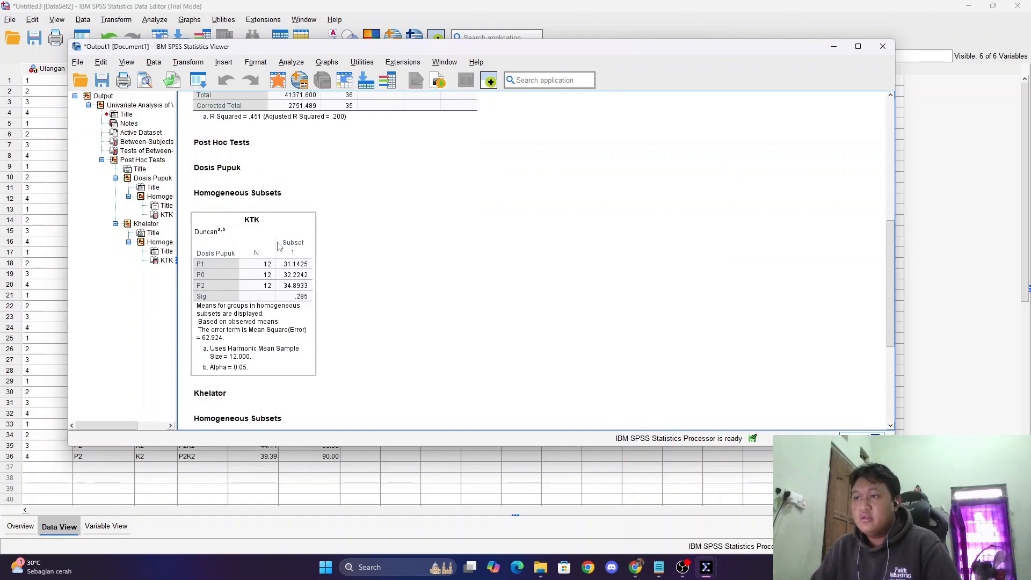
scroll(284, 279, "down", 2)
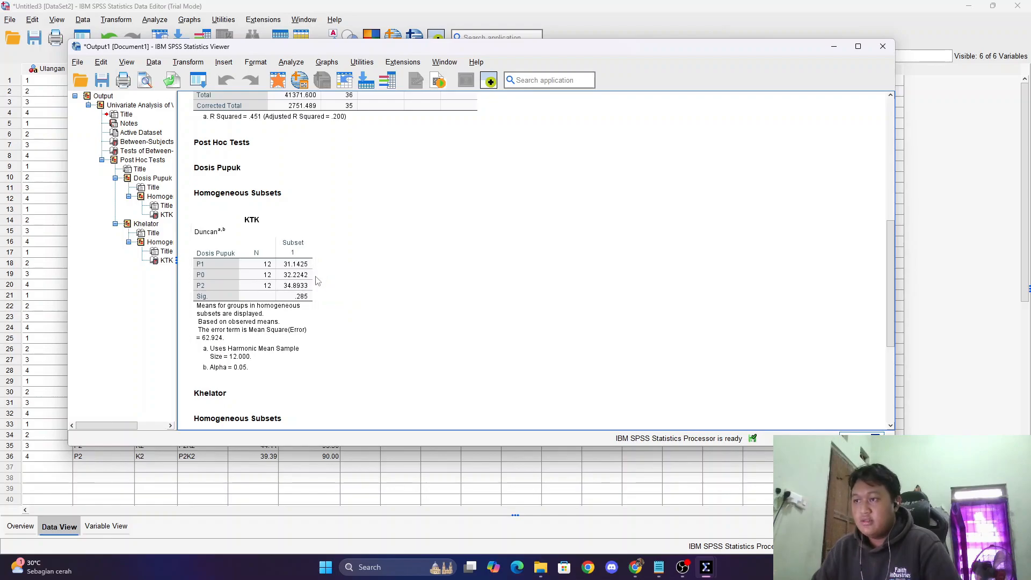
scroll(314, 267, "down", 5)
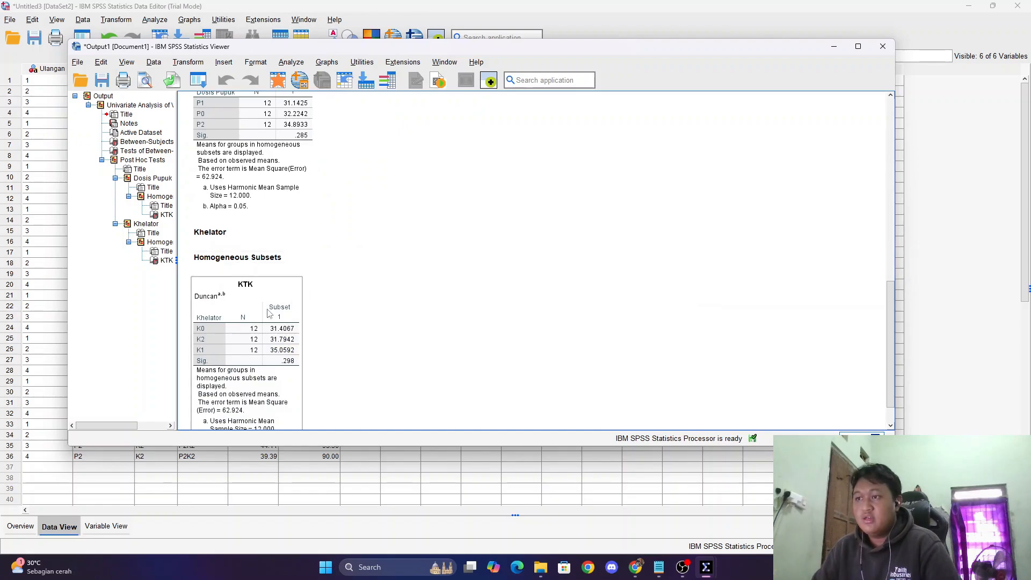
scroll(298, 276, "down", 1)
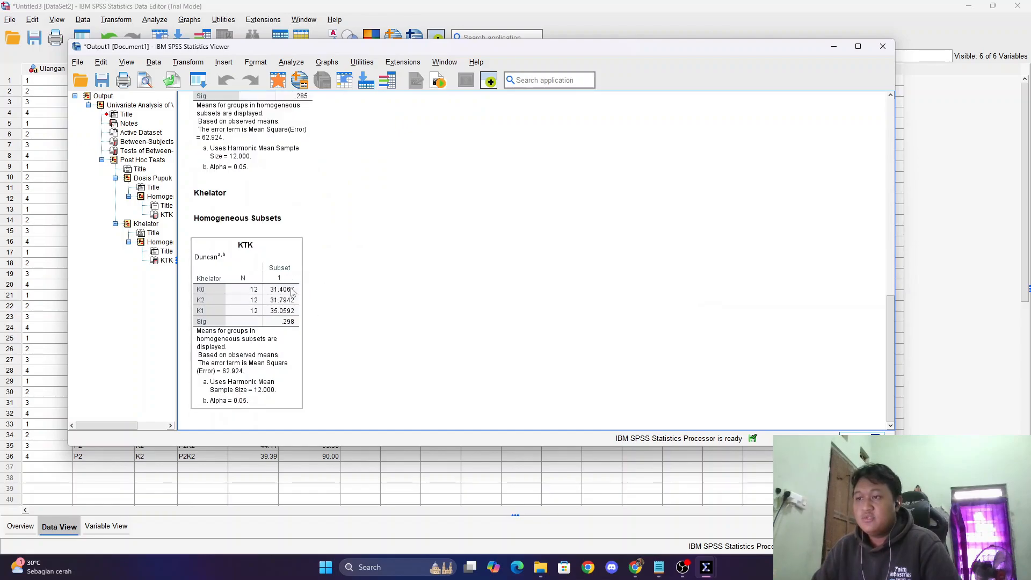
scroll(349, 282, "up", 8)
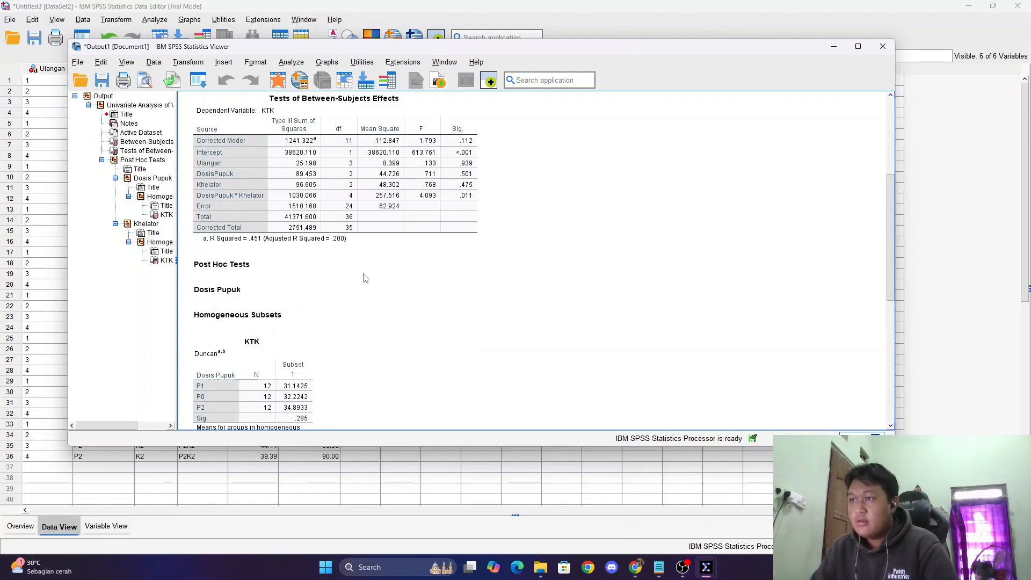
scroll(427, 288, "up", 2)
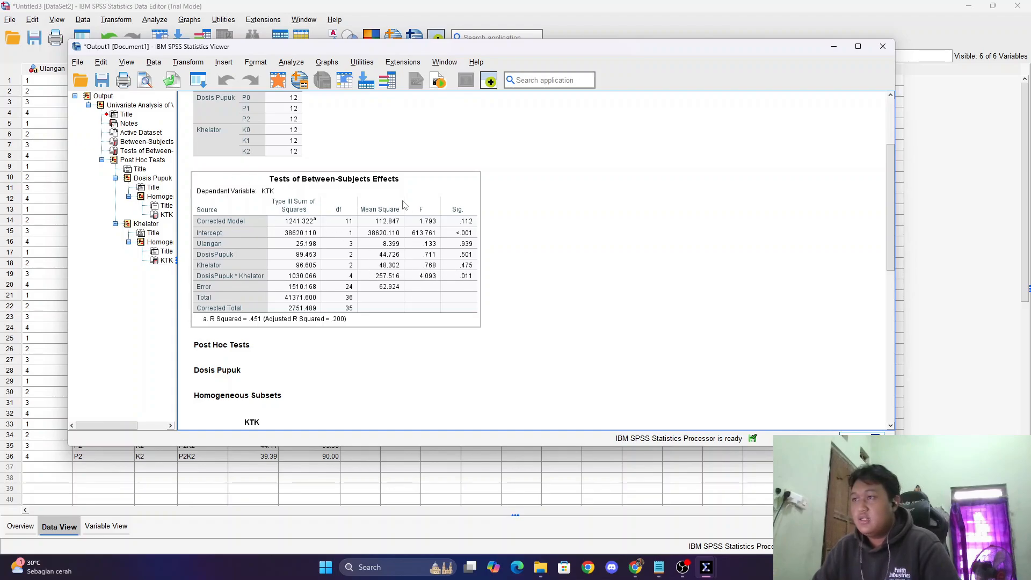
left_click(315, 105)
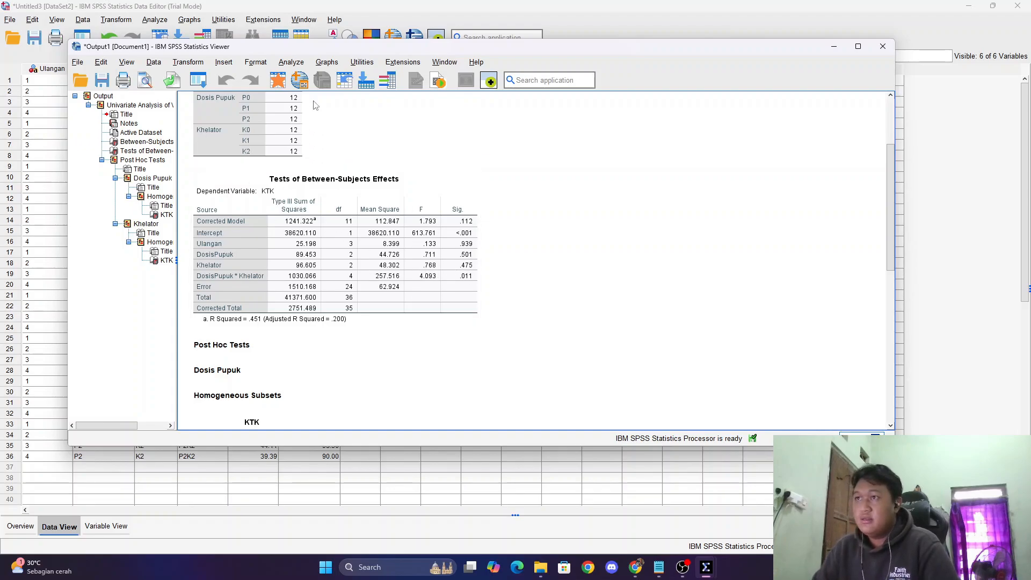
scroll(352, 200, "down", 7)
Start a new univariate analysis of KTK, replacing Ulangan, Dosis Pupuk and Khelator with Kombinasi as the only fixed factor
left_click(291, 62)
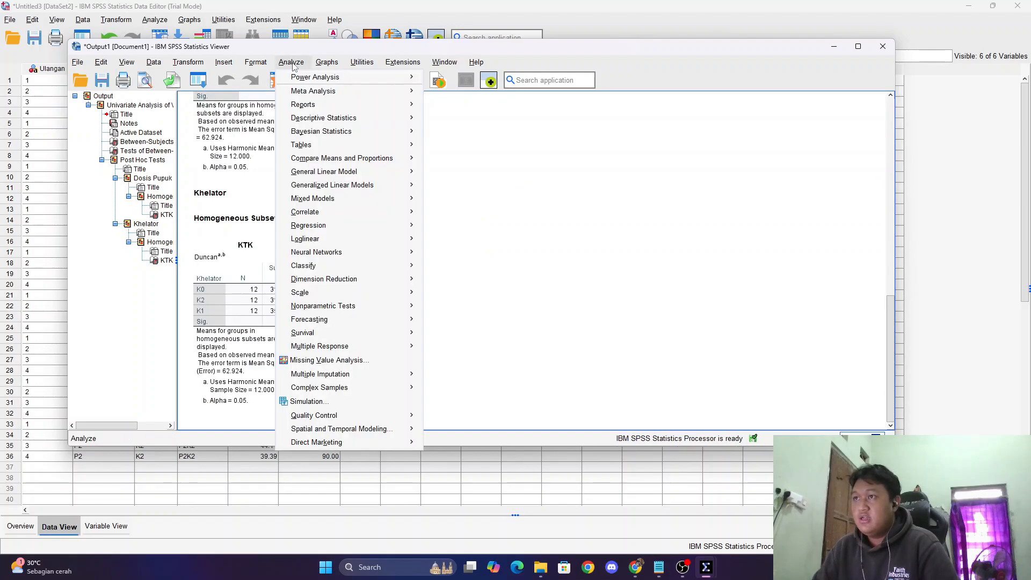
mouse_move(369, 172)
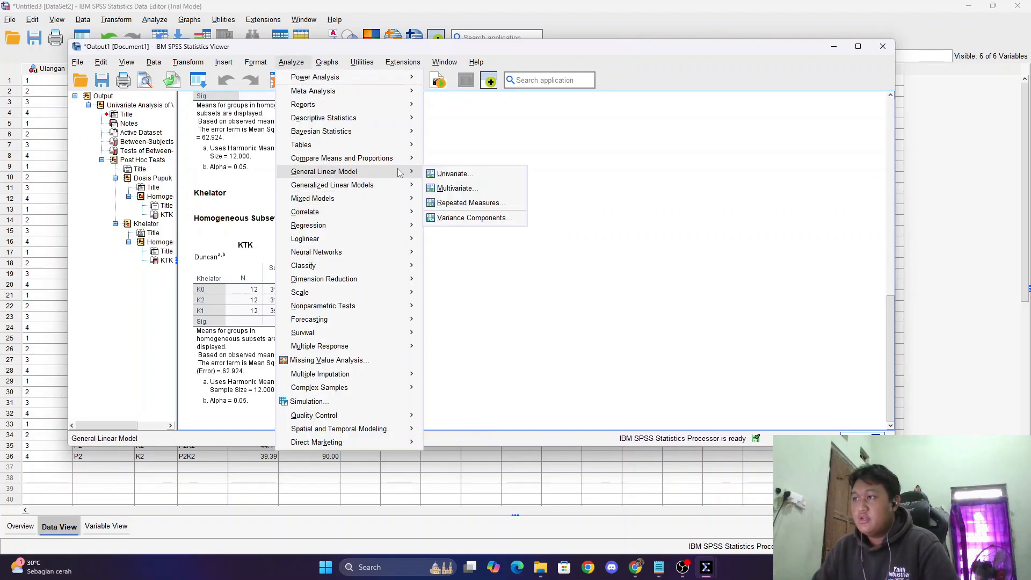
left_click(451, 174)
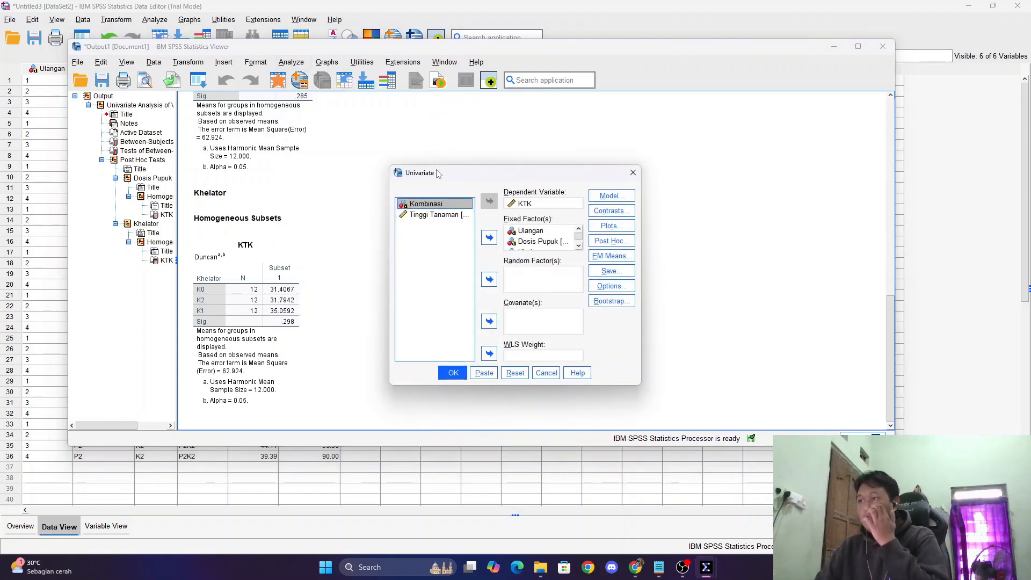
scroll(551, 239, "down", 1)
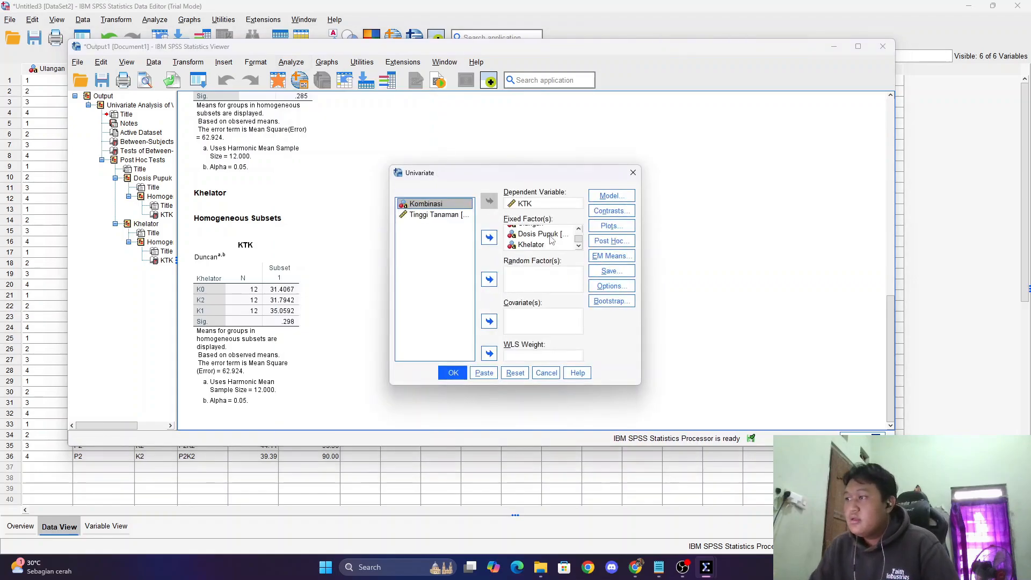
scroll(534, 238, "up", 1)
left_click(539, 231)
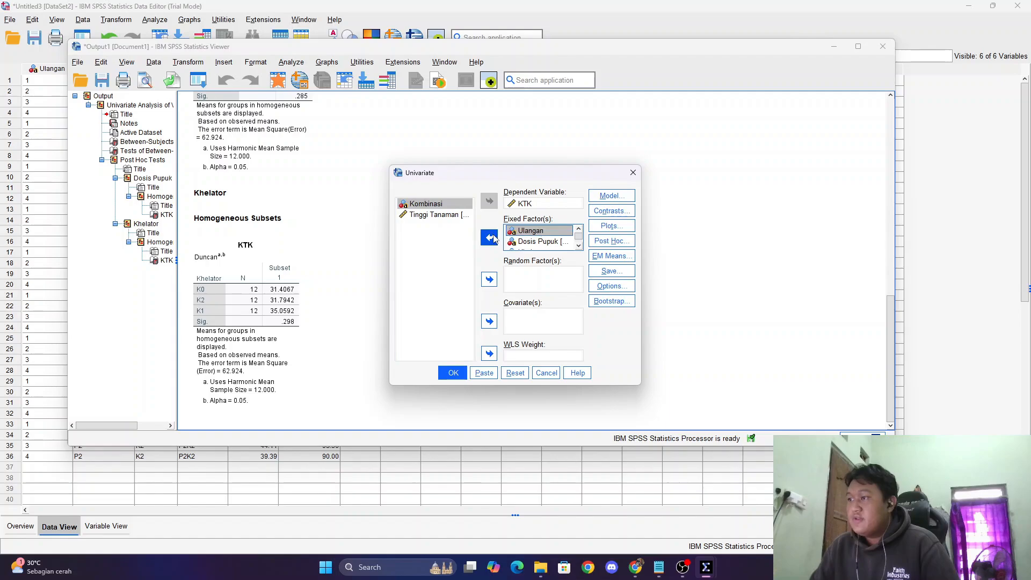
double_click(541, 232)
left_click(489, 238)
left_click(531, 231)
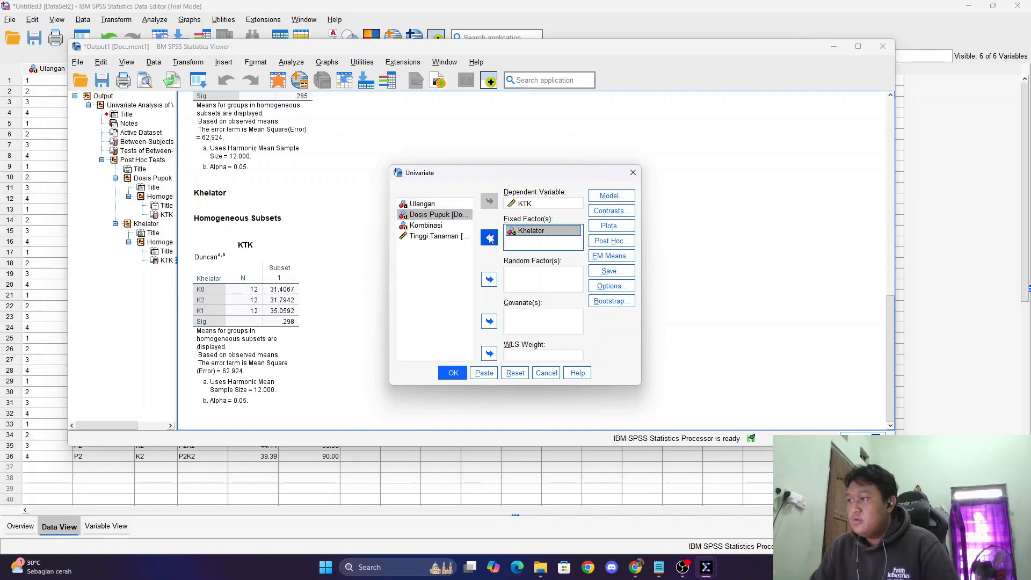
left_click(490, 237)
left_click(444, 237)
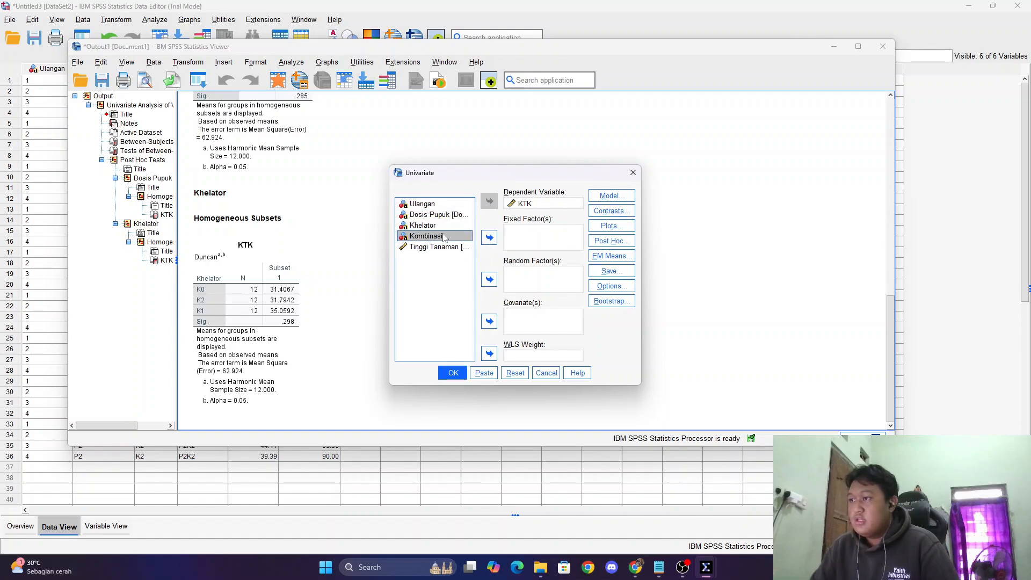
left_click(489, 237)
Build the univariate model with Kombinasi as its only term
left_click(610, 195)
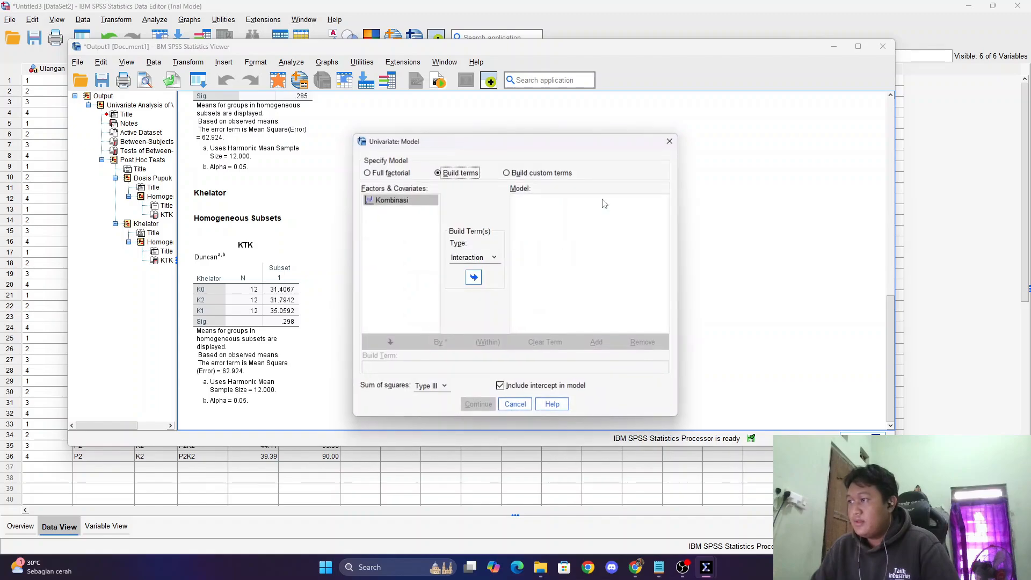
left_click(416, 205)
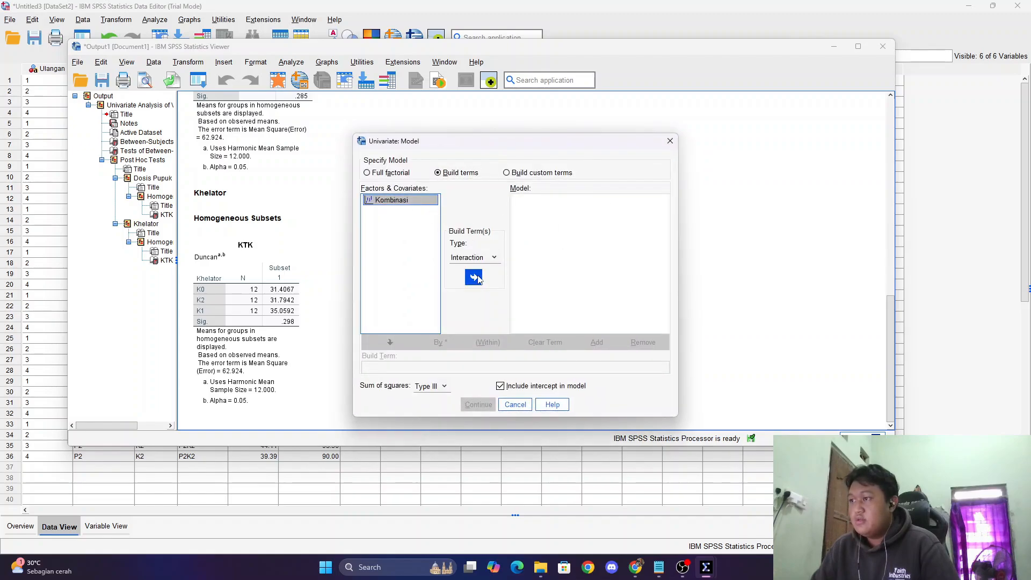
left_click(474, 277)
left_click(478, 405)
Set Kombinasi as the factor for the Duncan post hoc comparisons and run the univariate analysis
left_click(625, 226)
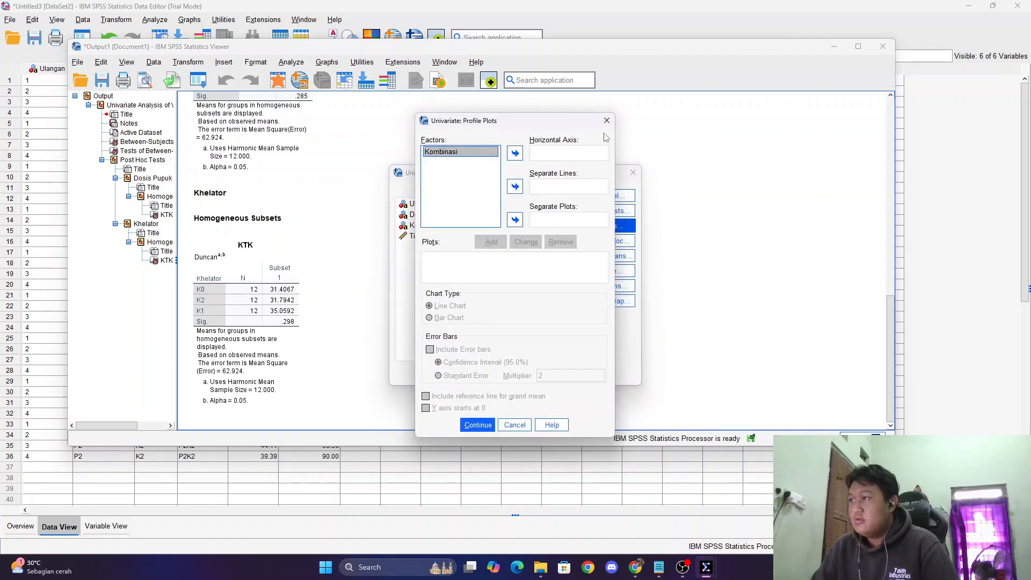
left_click(515, 424)
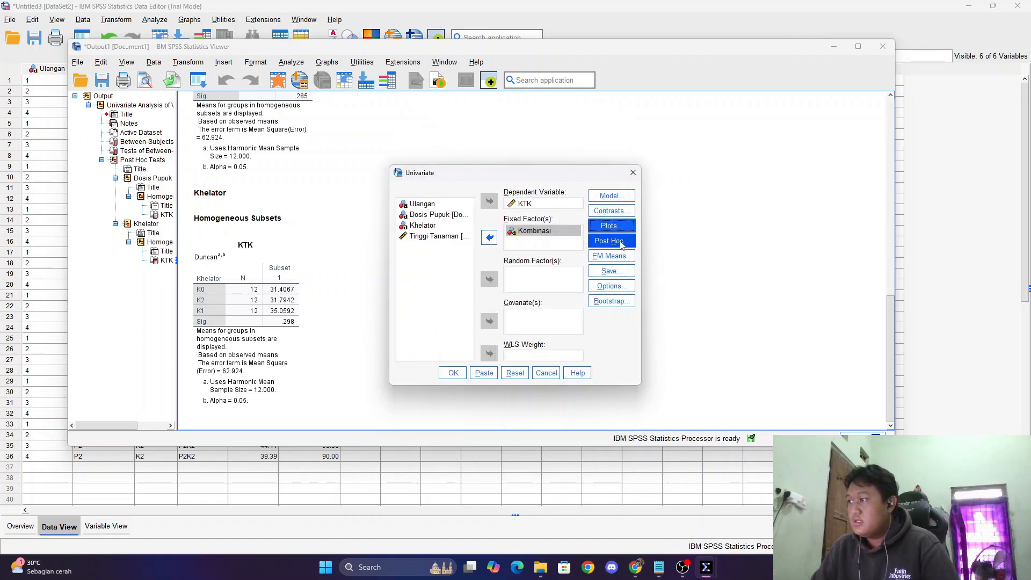
left_click(622, 244)
left_click(515, 212)
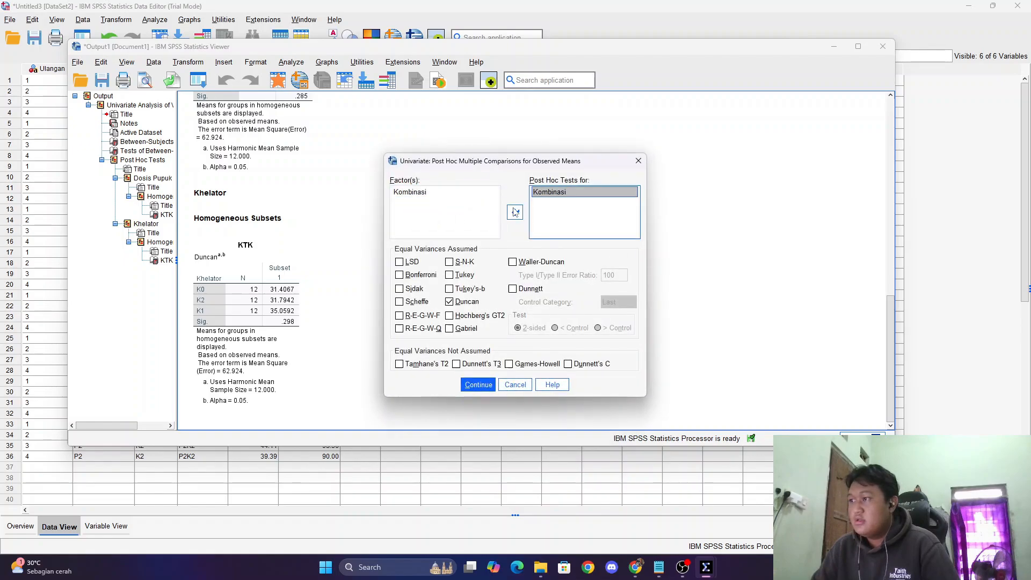
left_click(476, 384)
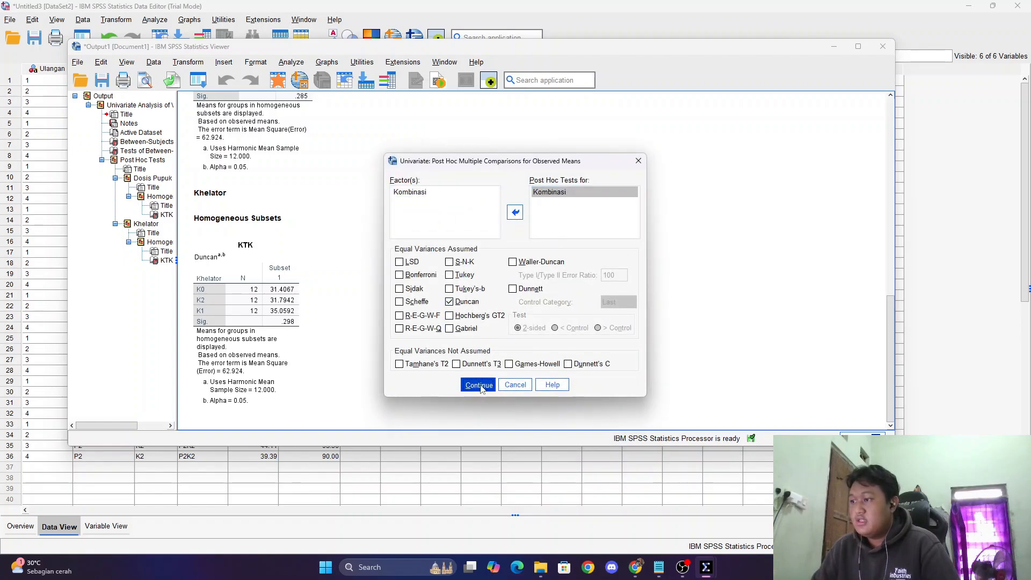
left_click(453, 373)
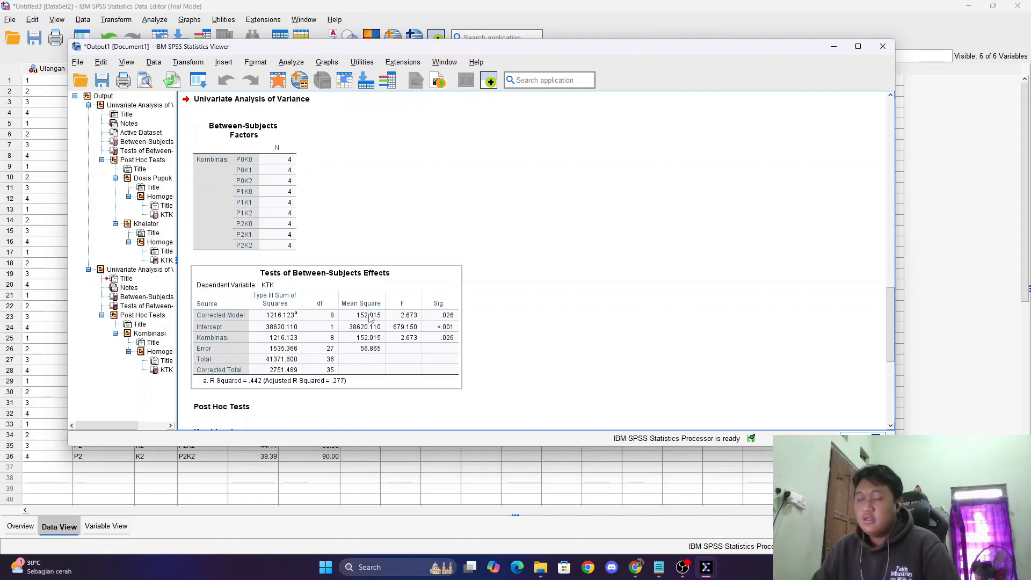
Examine the between-subjects effects table for Kombinasi and the Duncan homogeneous subsets of KTK
scroll(397, 301, "down", 3)
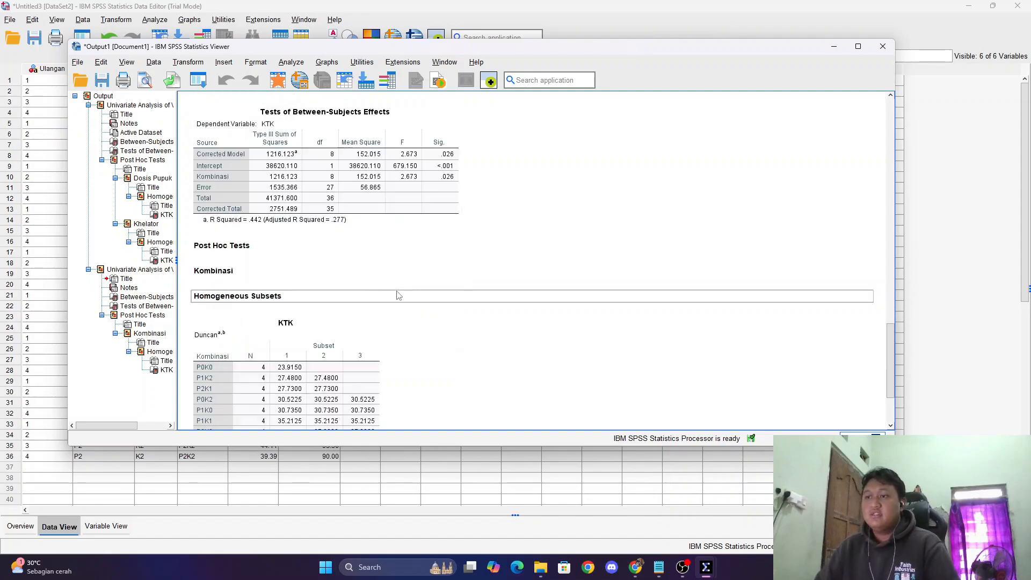
left_click(356, 291)
scroll(357, 285, "down", 4)
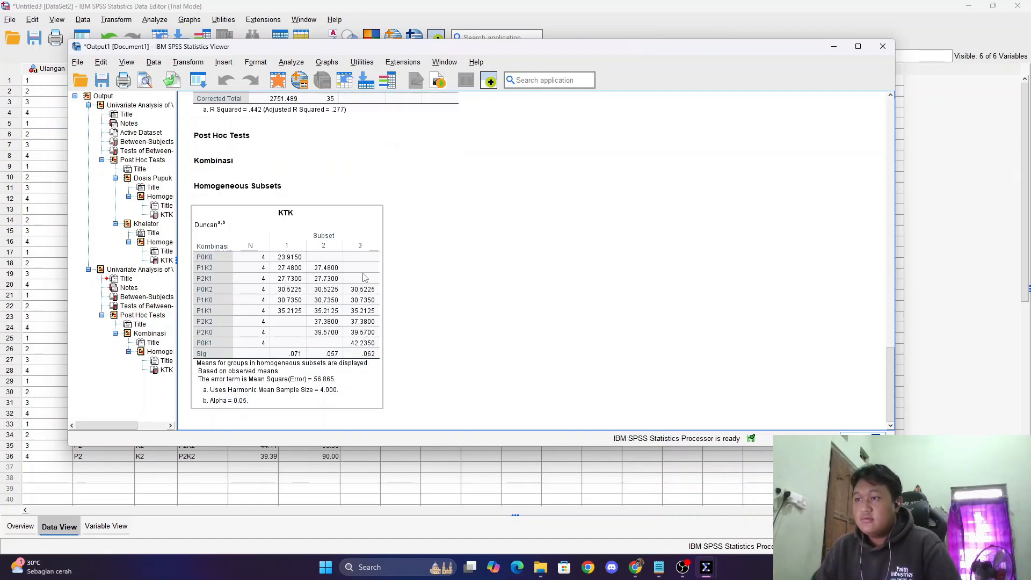
scroll(363, 279, "up", 6)
left_click(364, 276)
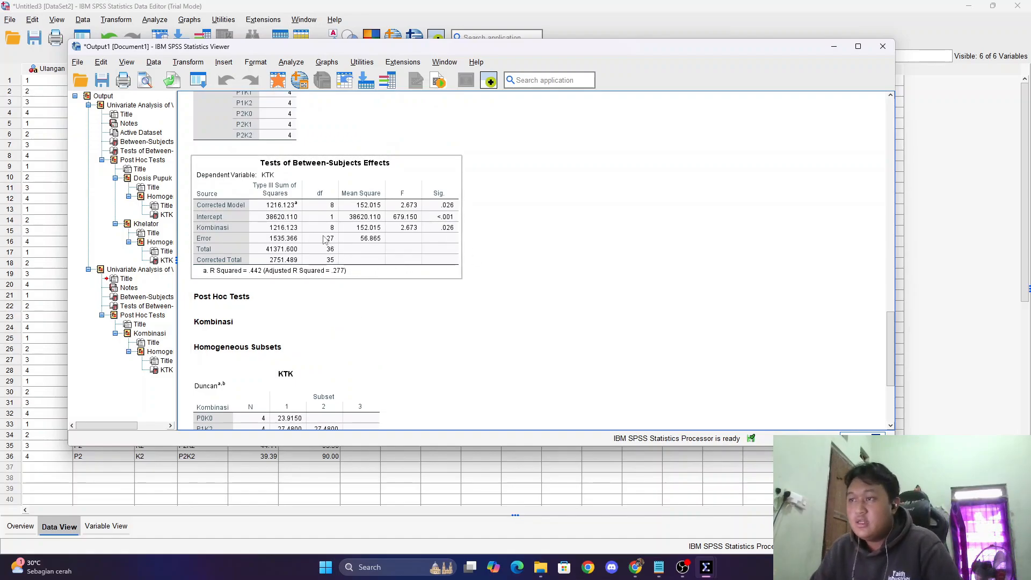
left_click(394, 277)
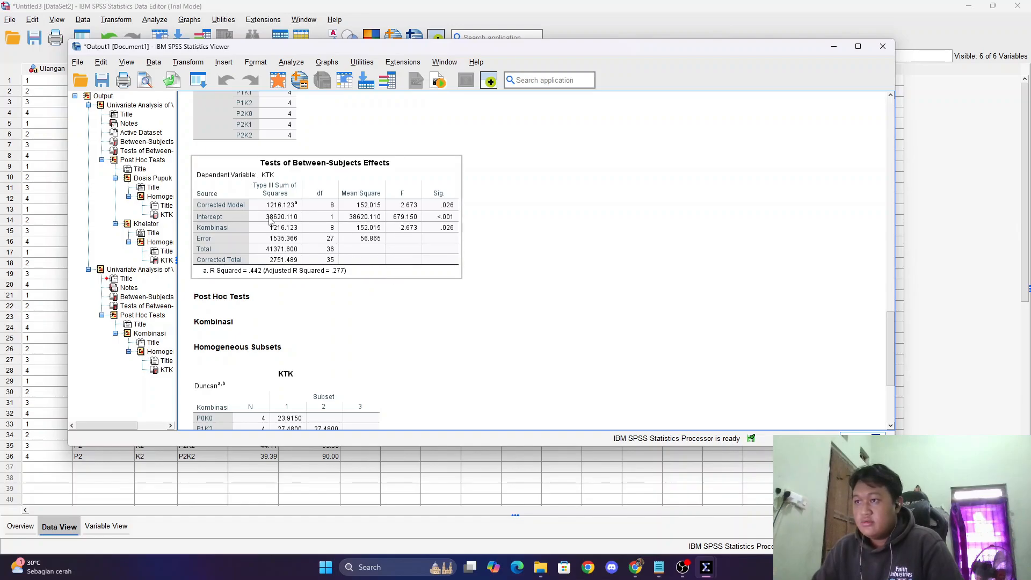
scroll(394, 243, "down", 5)
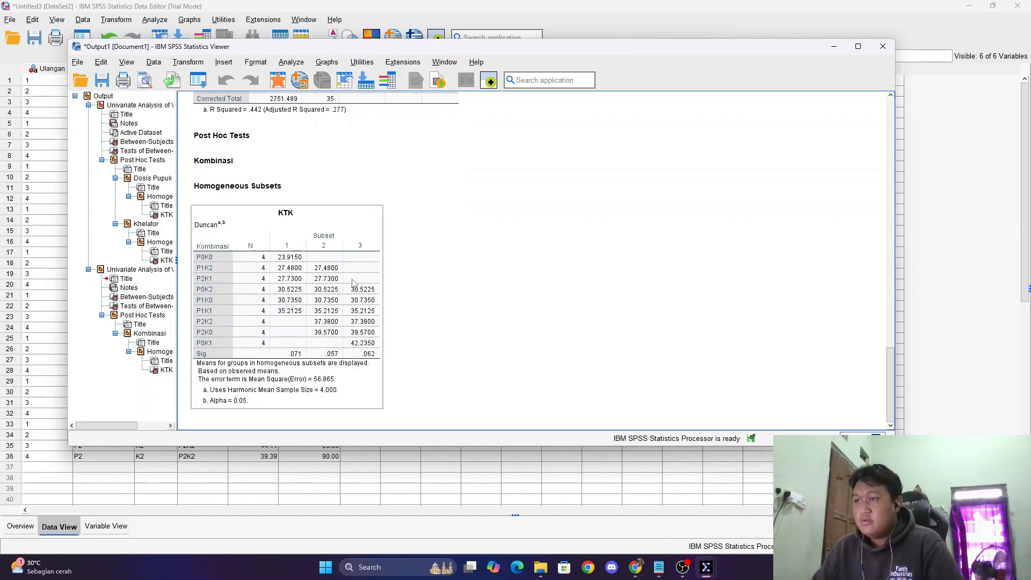
left_click(336, 238)
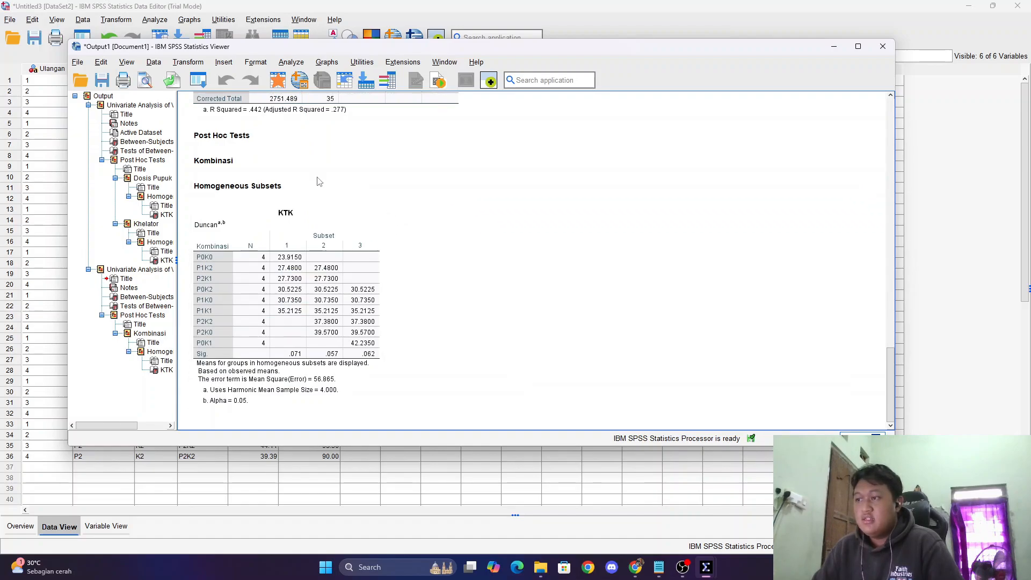
left_click(293, 171)
left_click(240, 191)
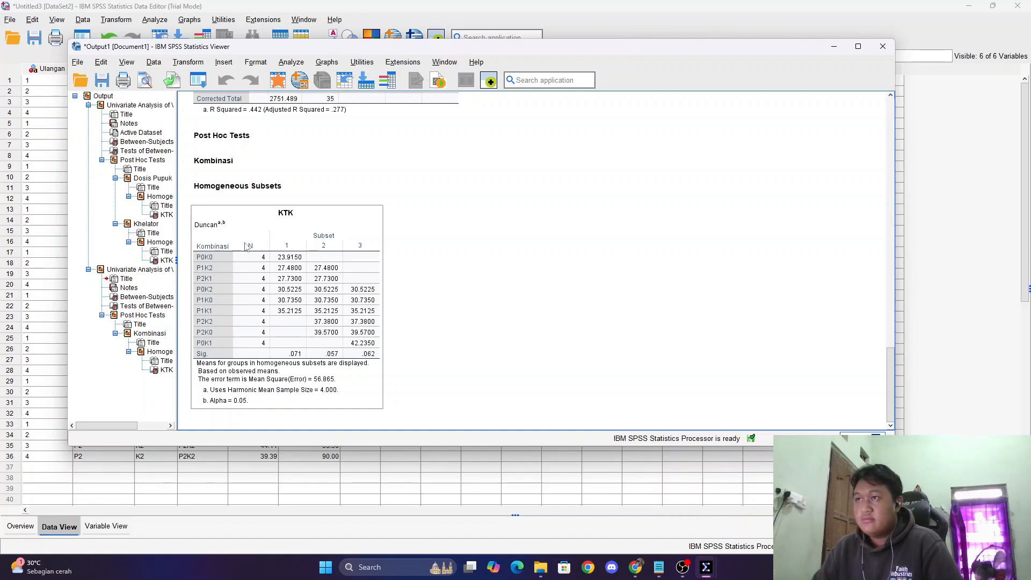
Run a two-tailed Pearson bivariate correlation between KTK and Tinggi Tanaman
left_click(290, 62)
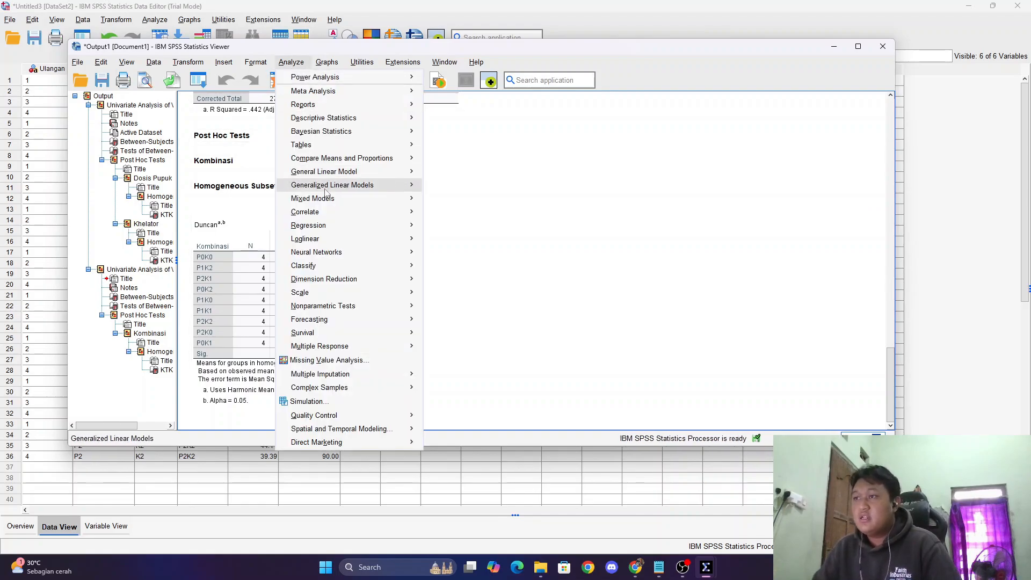
mouse_move(325, 214)
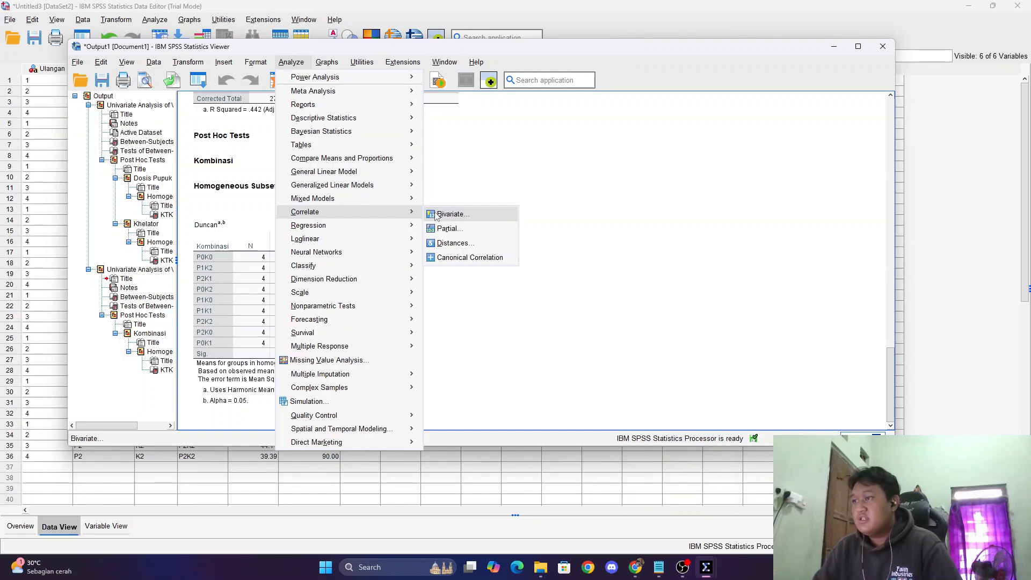
left_click(436, 214)
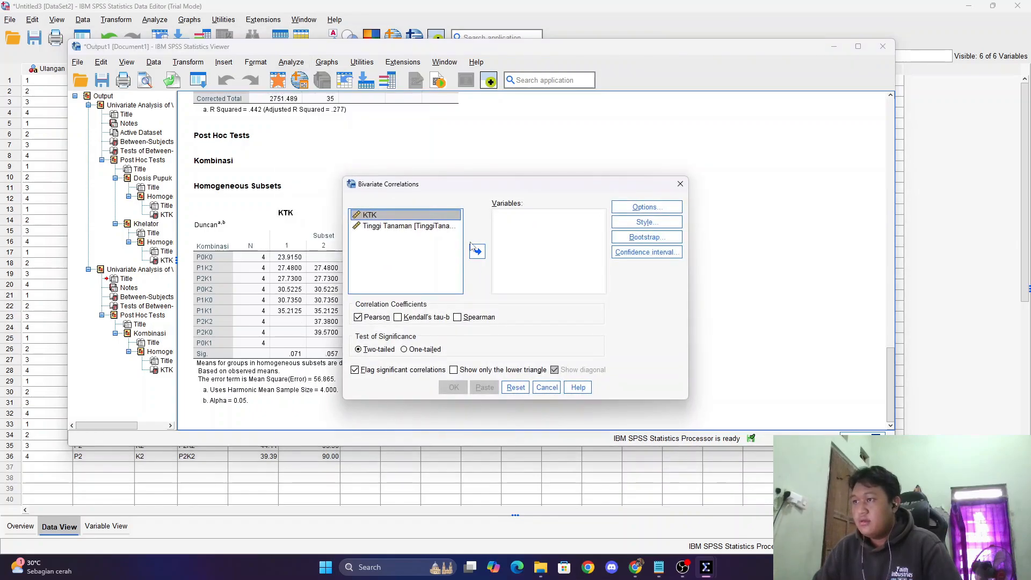
left_click(477, 250)
left_click(428, 225)
left_click(478, 251)
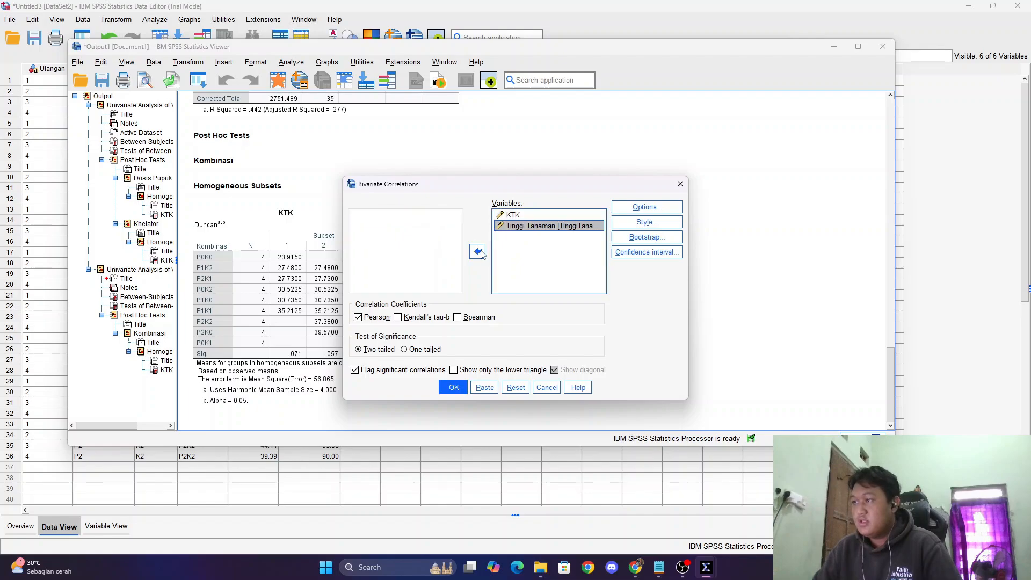
left_click(454, 387)
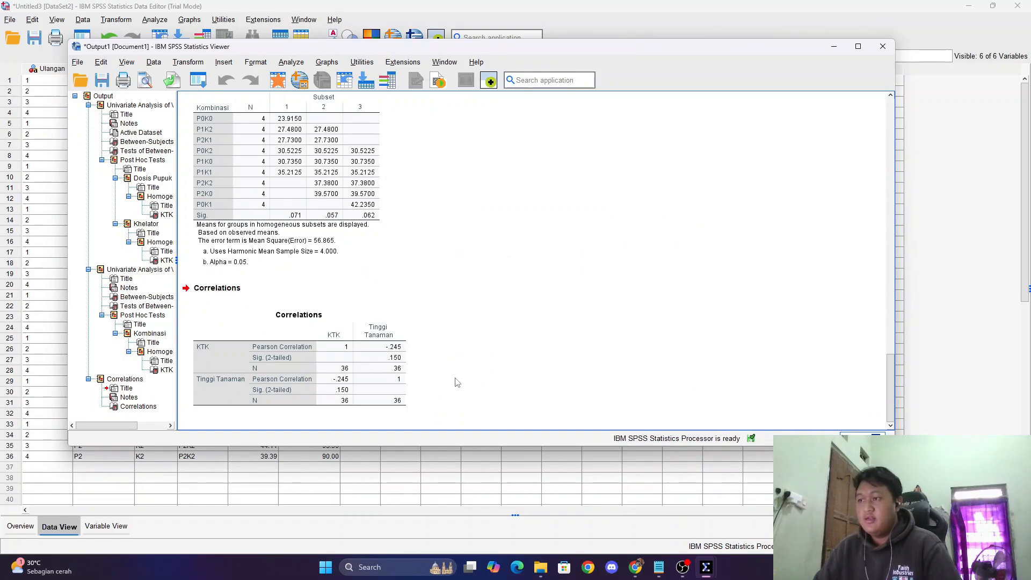
left_click(347, 360)
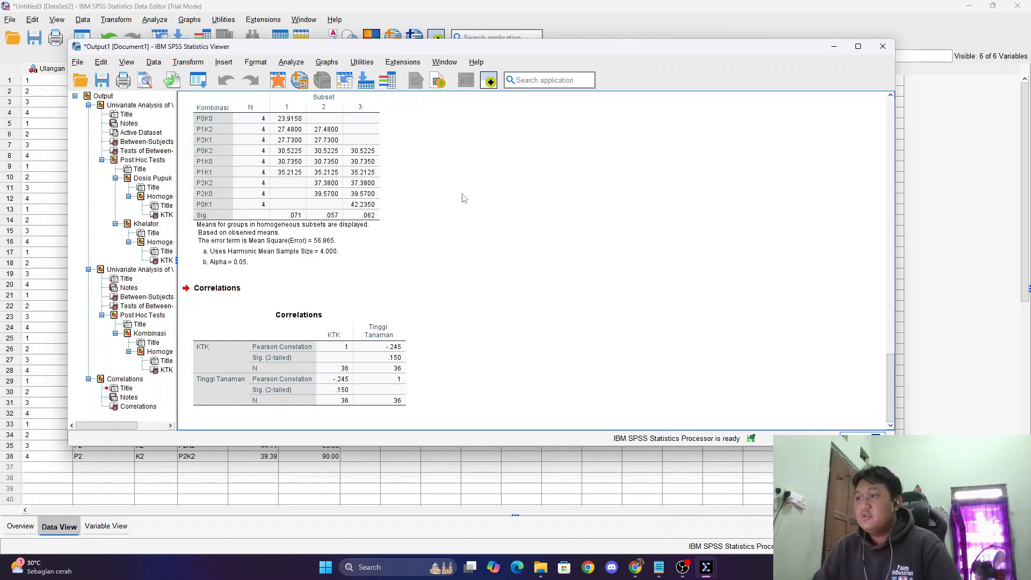
Create a simple scatterplot with KTK on the Y axis and Tinggi Tanaman on the X axis
left_click(327, 63)
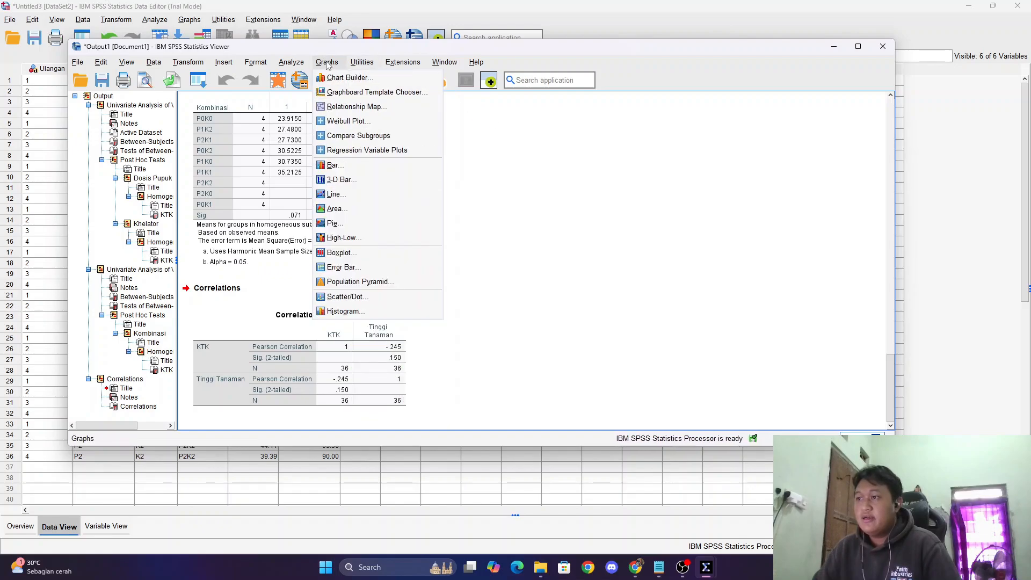
left_click(353, 298)
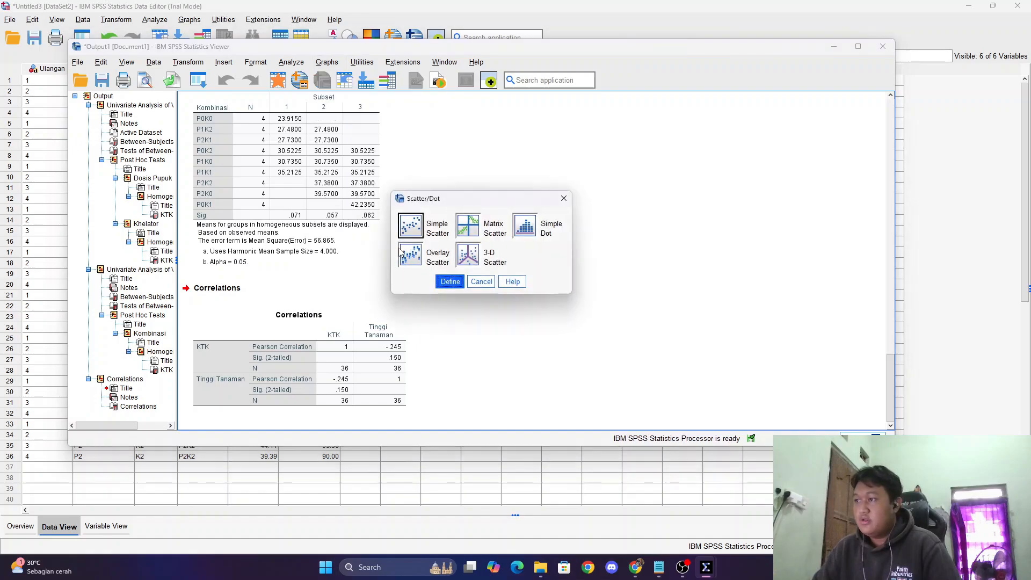
left_click(412, 225)
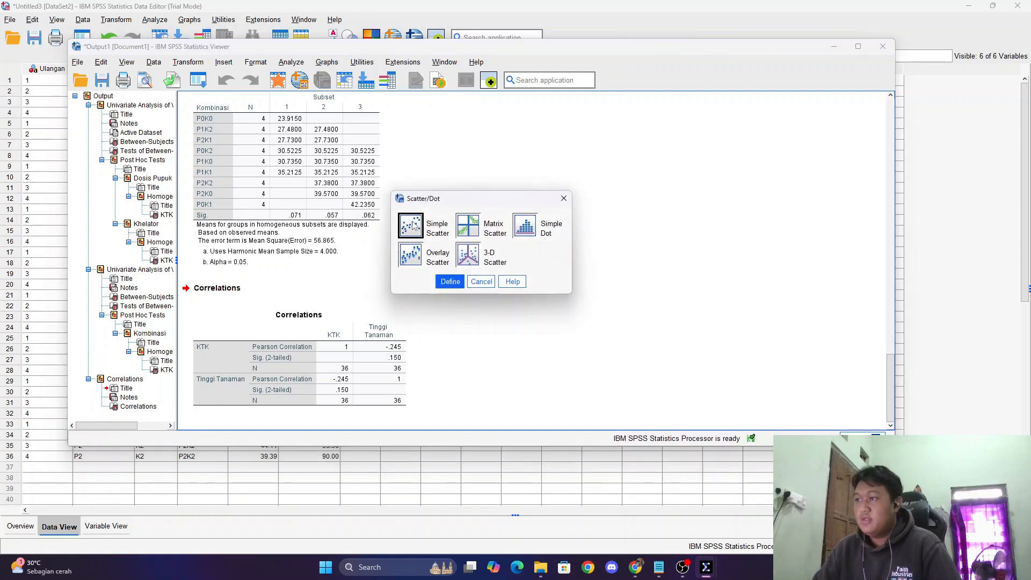
left_click(449, 281)
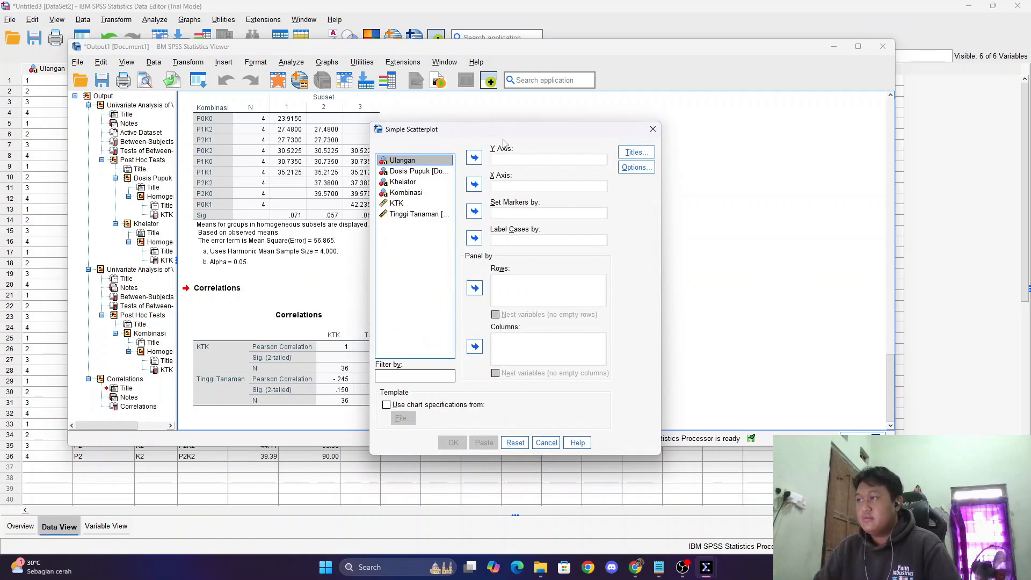
left_click_drag(506, 140, 558, 85)
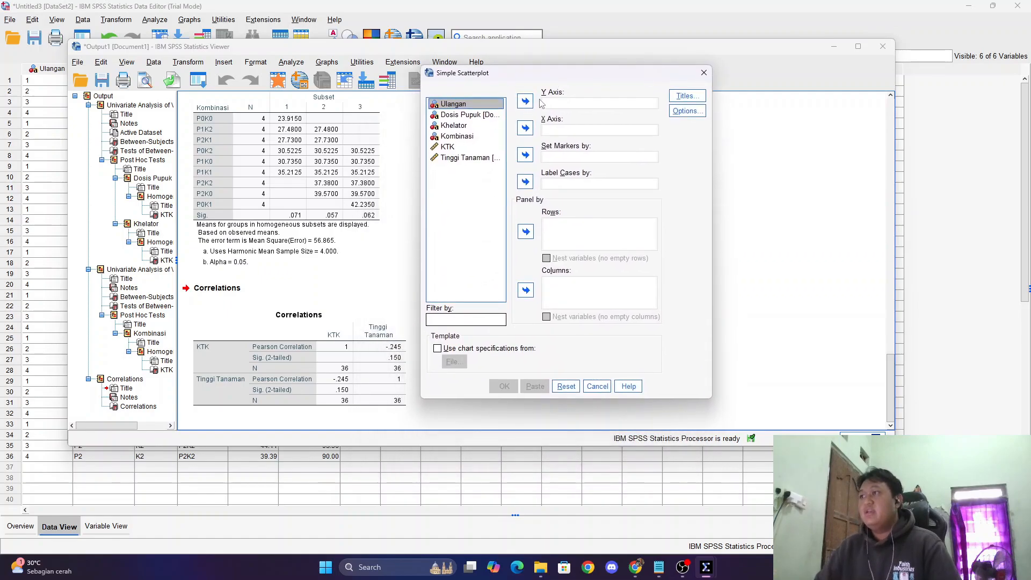
left_click(462, 157)
left_click(461, 147)
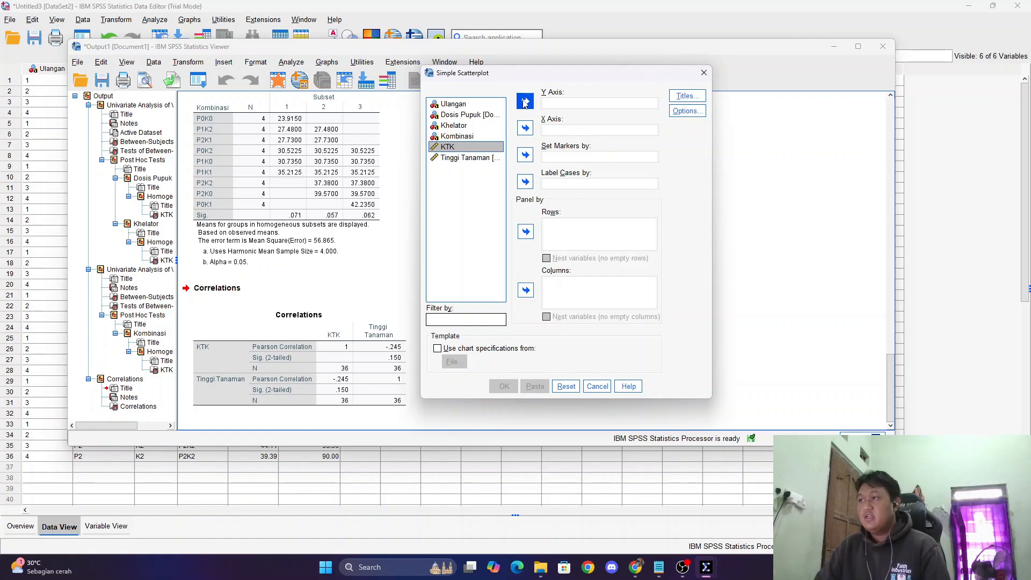
left_click(524, 102)
left_click(478, 147)
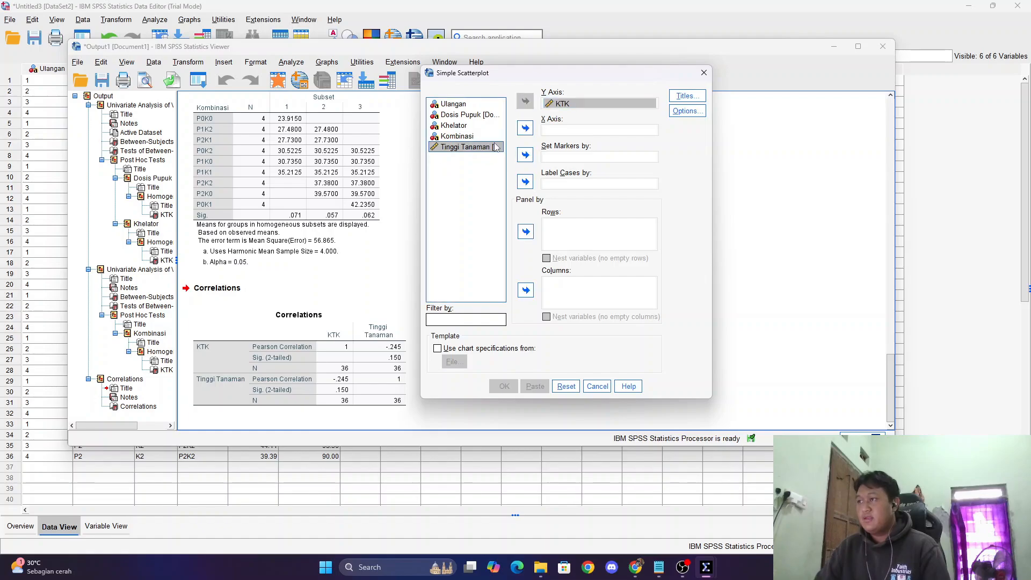
left_click(526, 128)
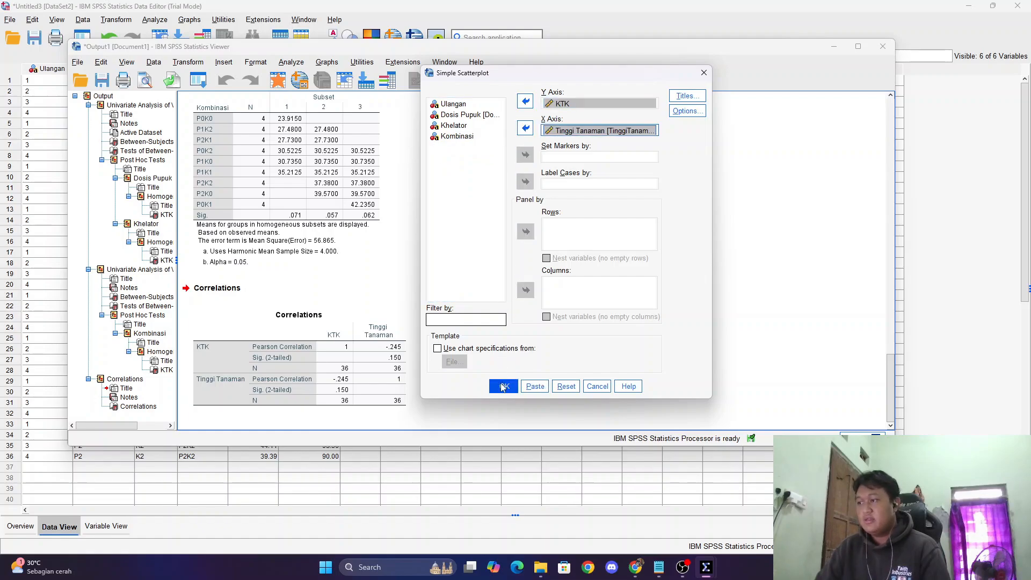
left_click(503, 387)
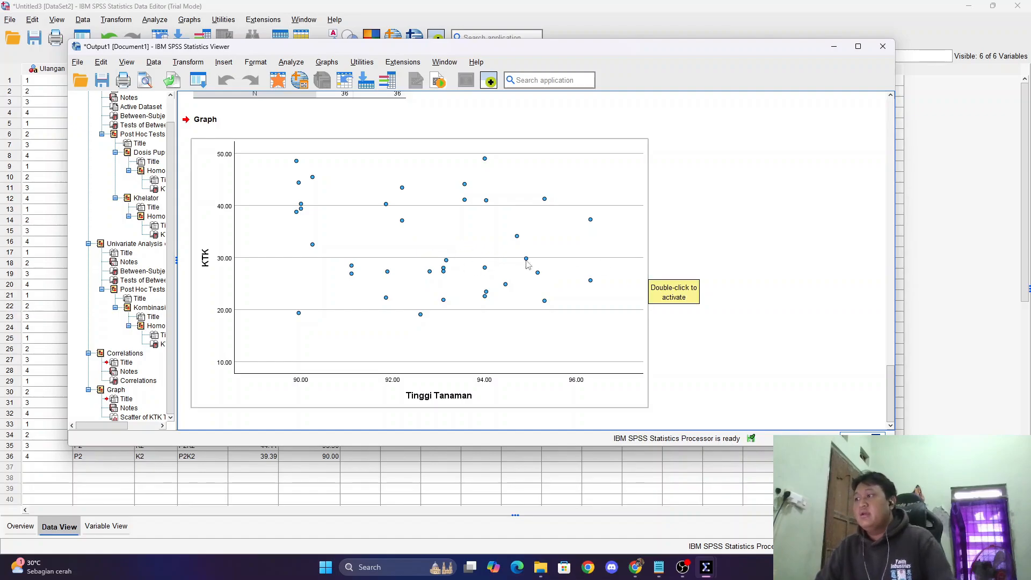
Add a linear fit line with its equation label and no confidence intervals to the scatterplot, and finish editing the chart
double_click(462, 255)
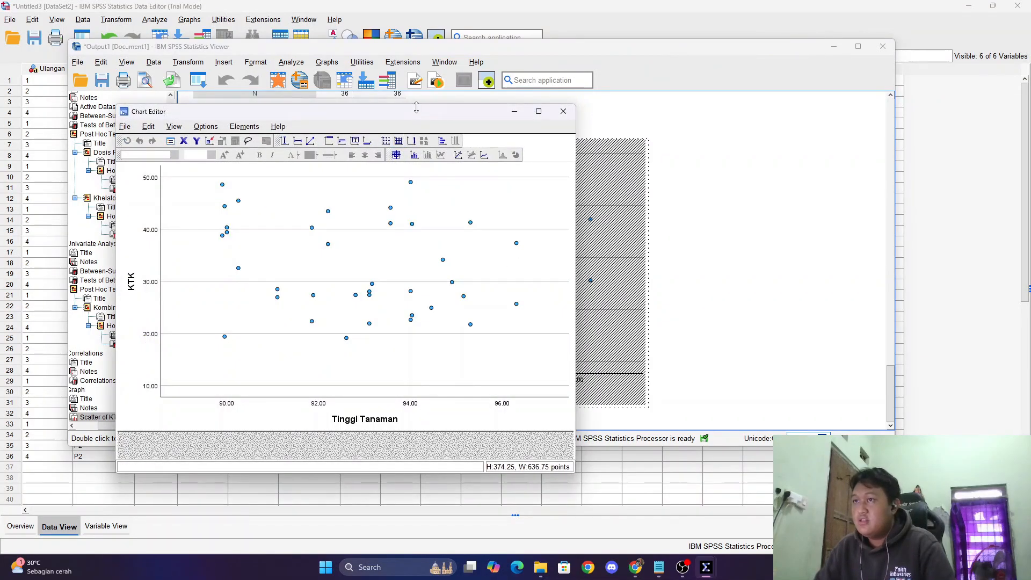
left_click_drag(429, 113, 513, 87)
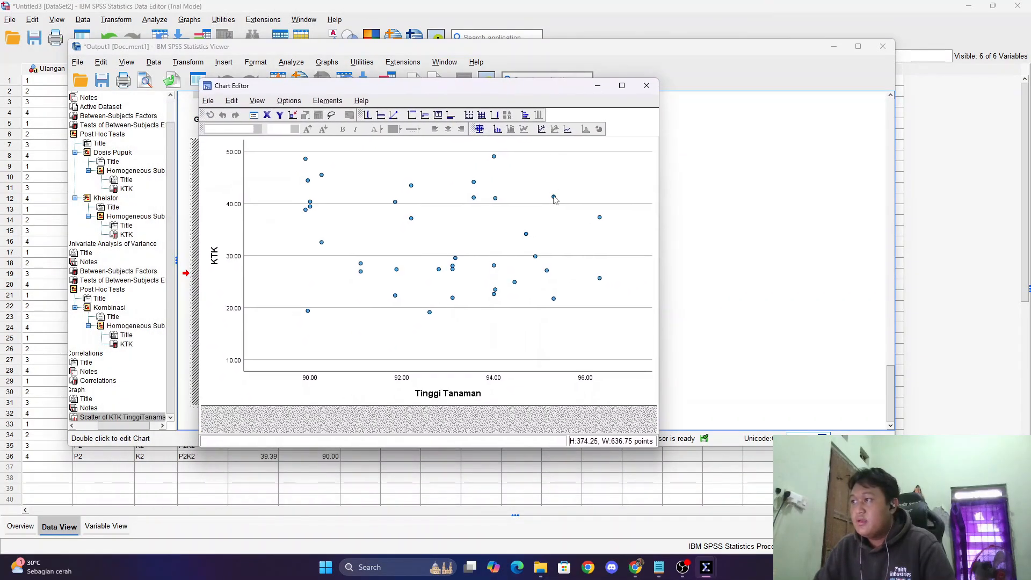
left_click(541, 130)
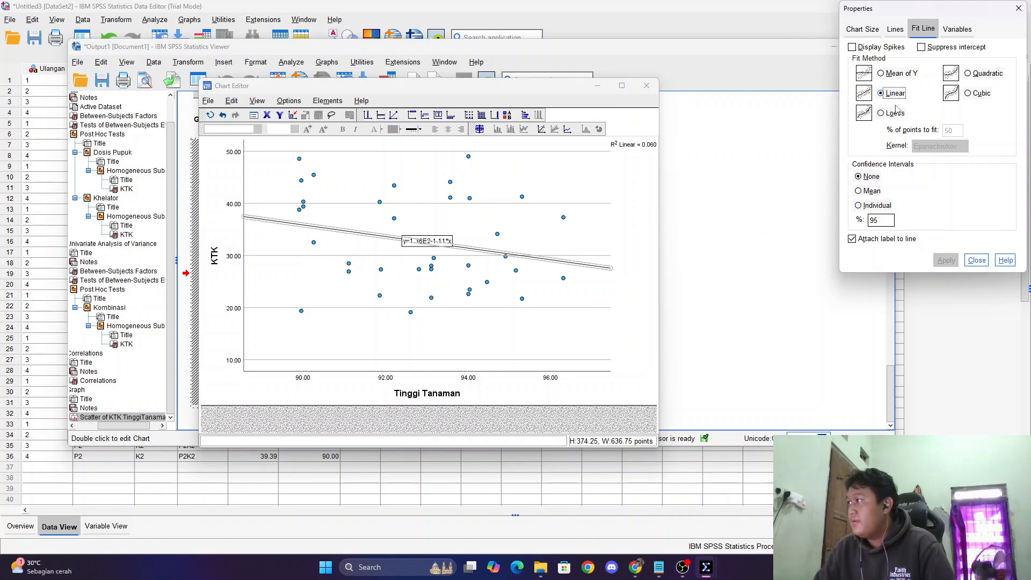
left_click(901, 76)
left_click(901, 94)
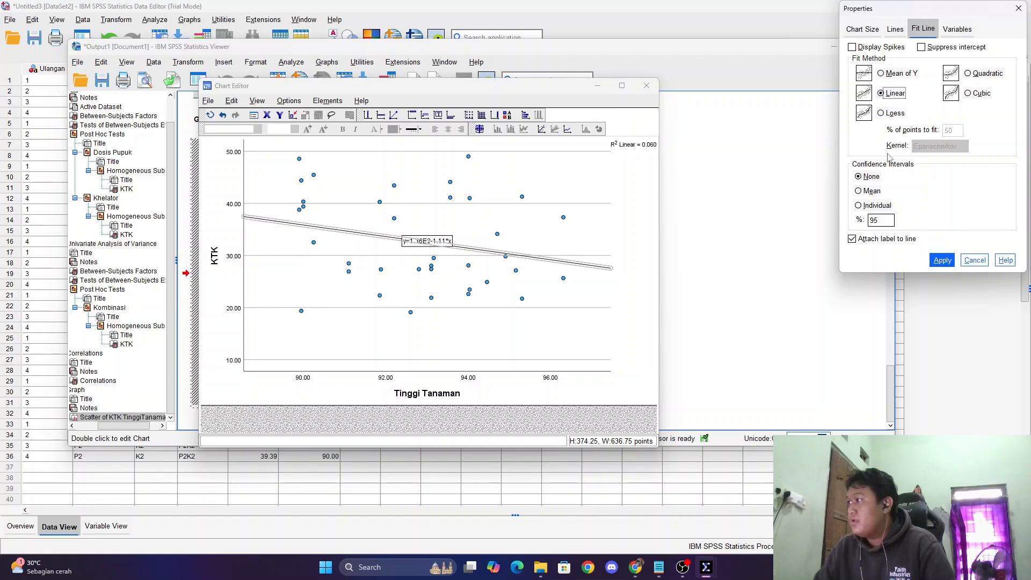
left_click(942, 260)
left_click(975, 261)
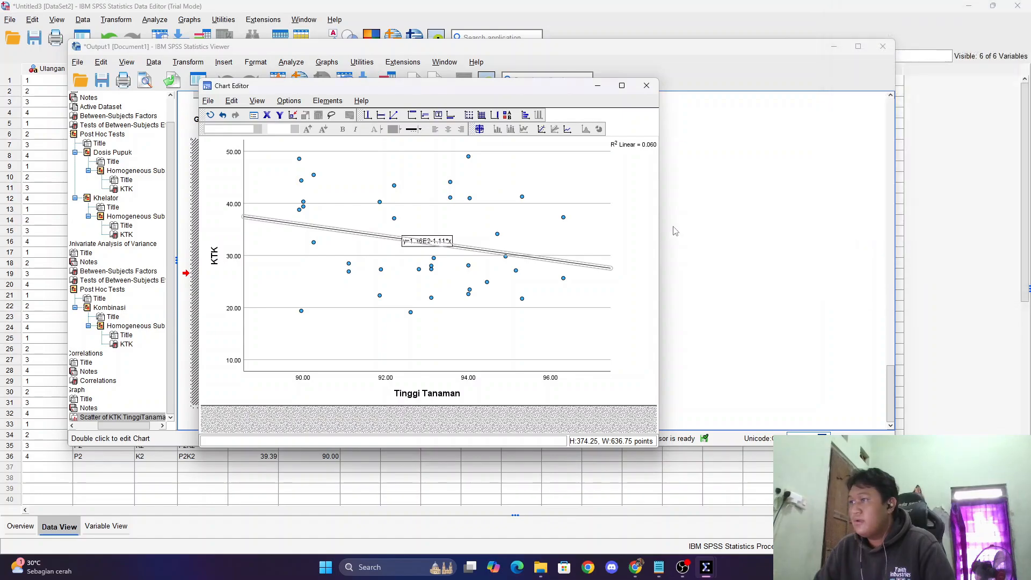
left_click_drag(494, 90, 542, 67)
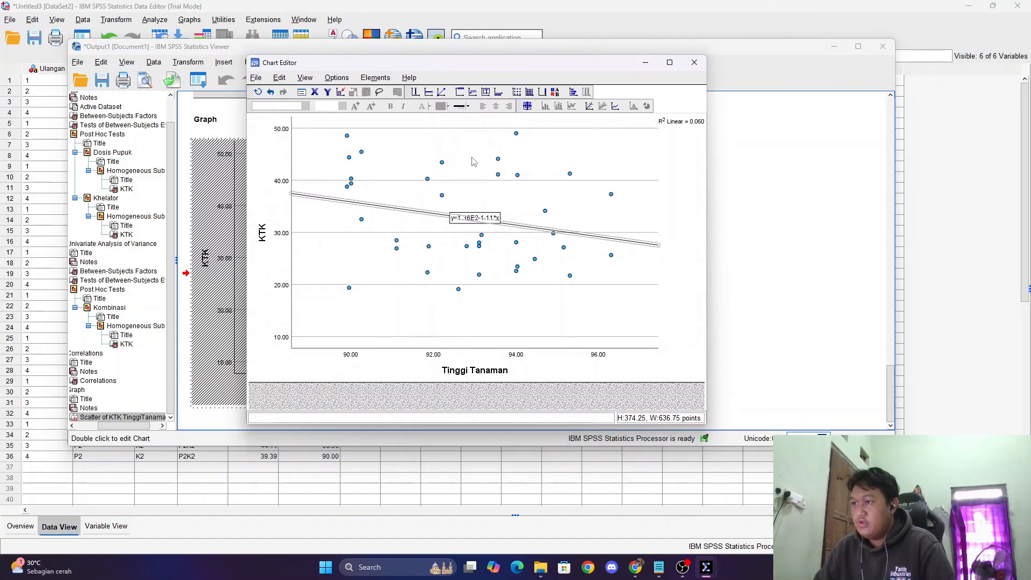
left_click(695, 62)
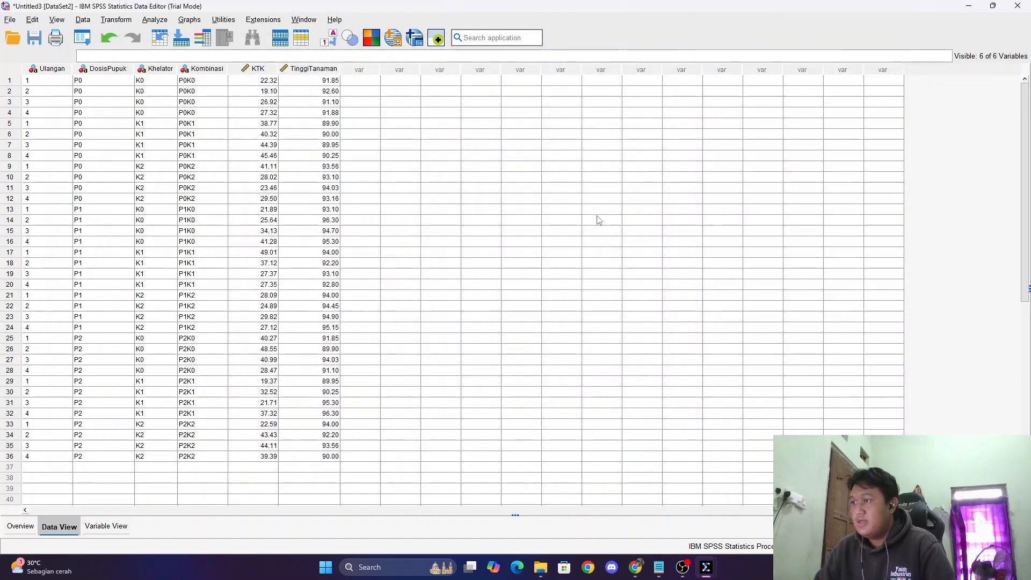
Return to the output document and review the Kombinasi Duncan subsets, the correlations and the fitted scatterplot
mouse_move(707, 570)
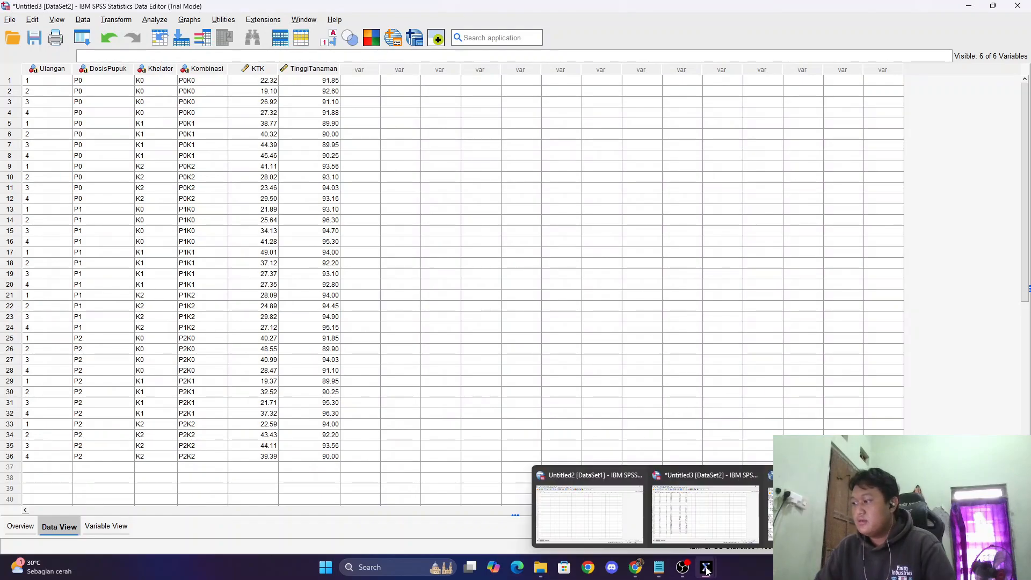
left_click(821, 513)
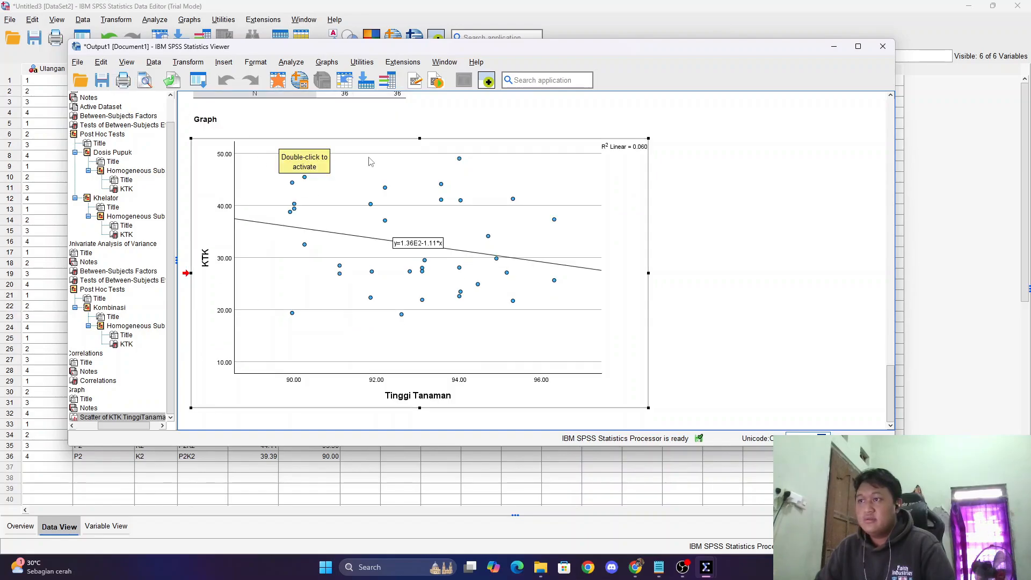
scroll(638, 214, "up", 15)
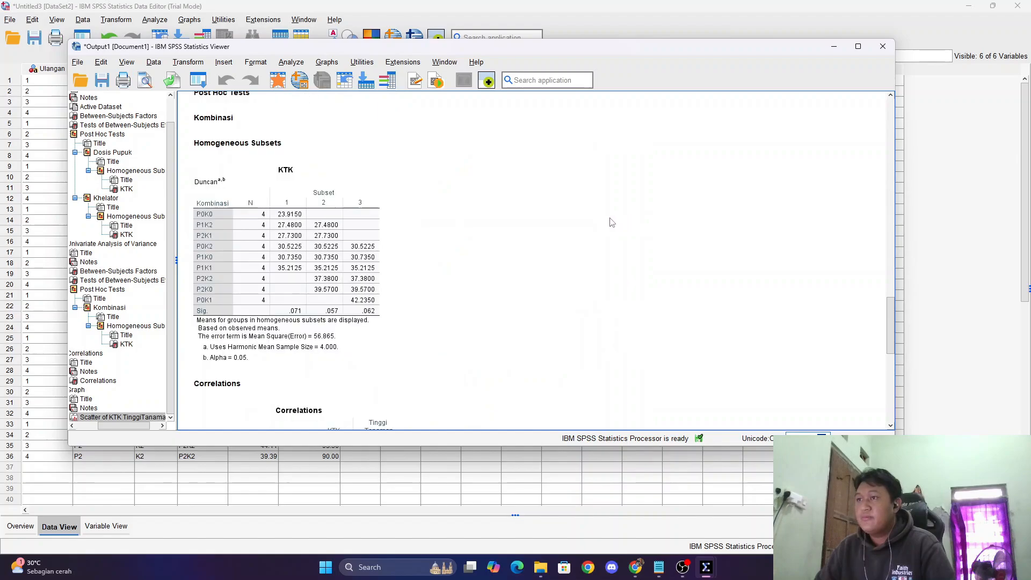
scroll(569, 226, "up", 4)
scroll(558, 223, "down", 15)
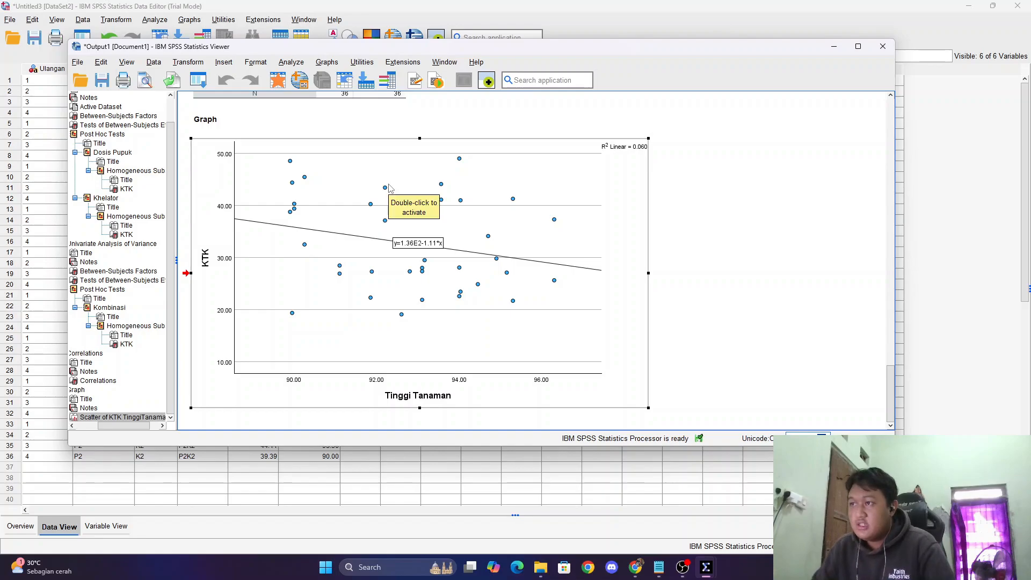
Save the output as the viewer file "output rancob" in the DATA RANCOB folder under Downloads and close the output window
left_click(80, 63)
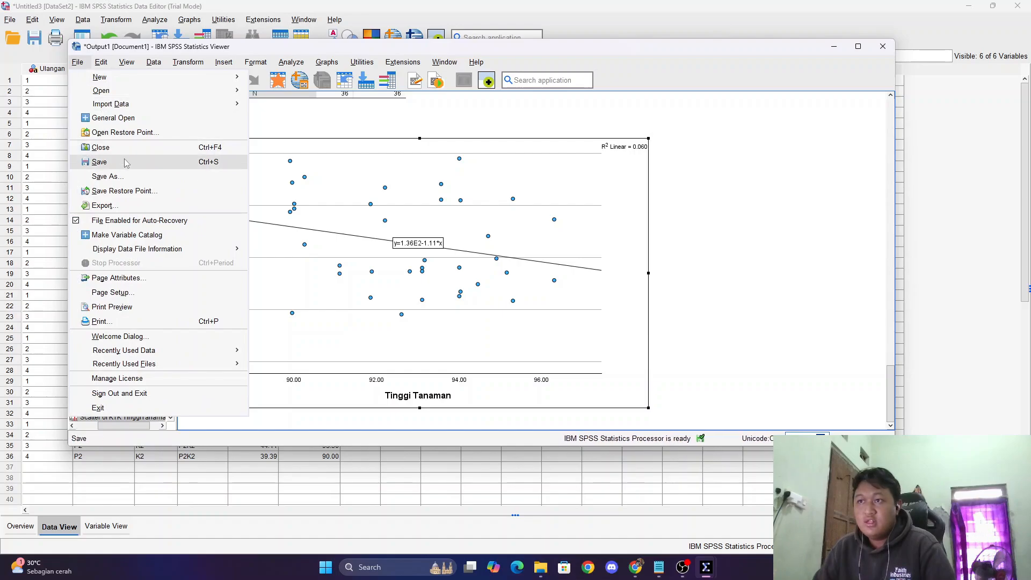
left_click(107, 162)
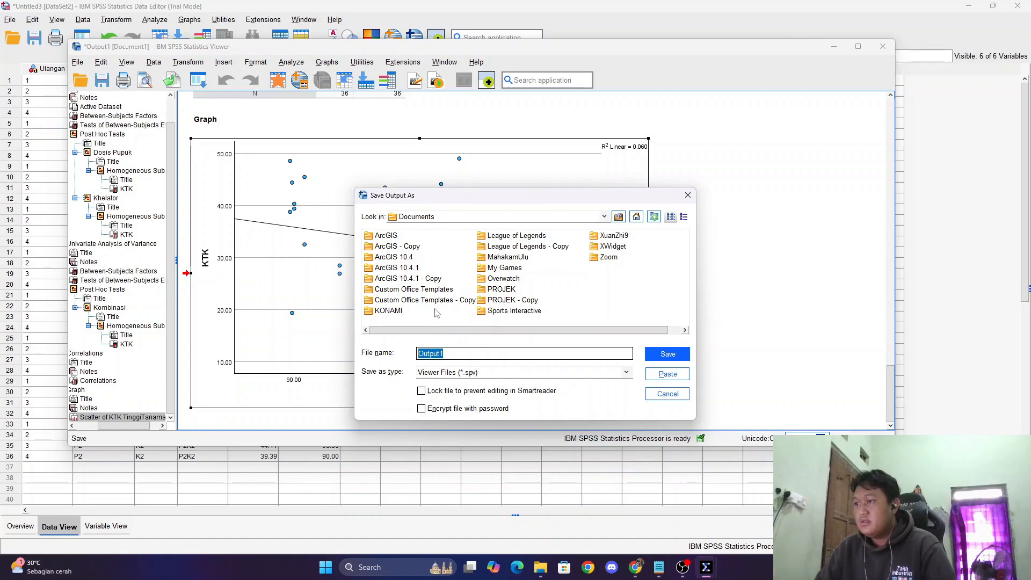
left_click(505, 216)
scroll(433, 262, "down", 3)
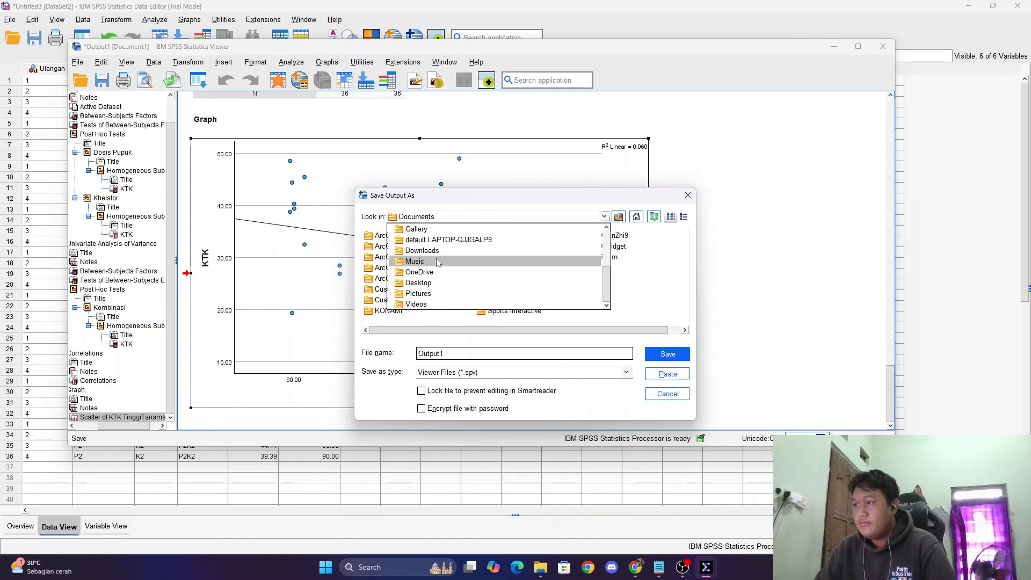
left_click(431, 251)
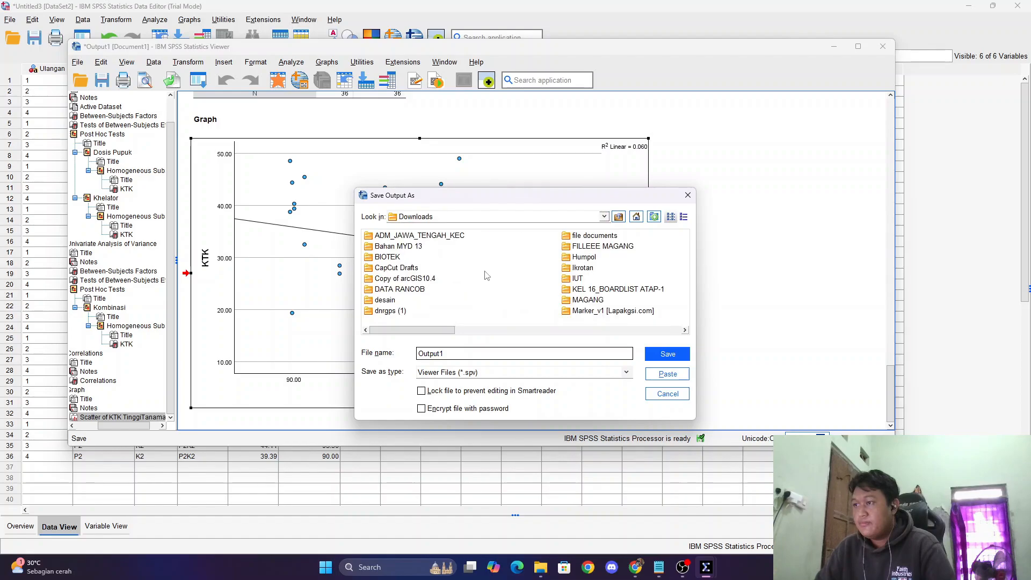
double_click(412, 289)
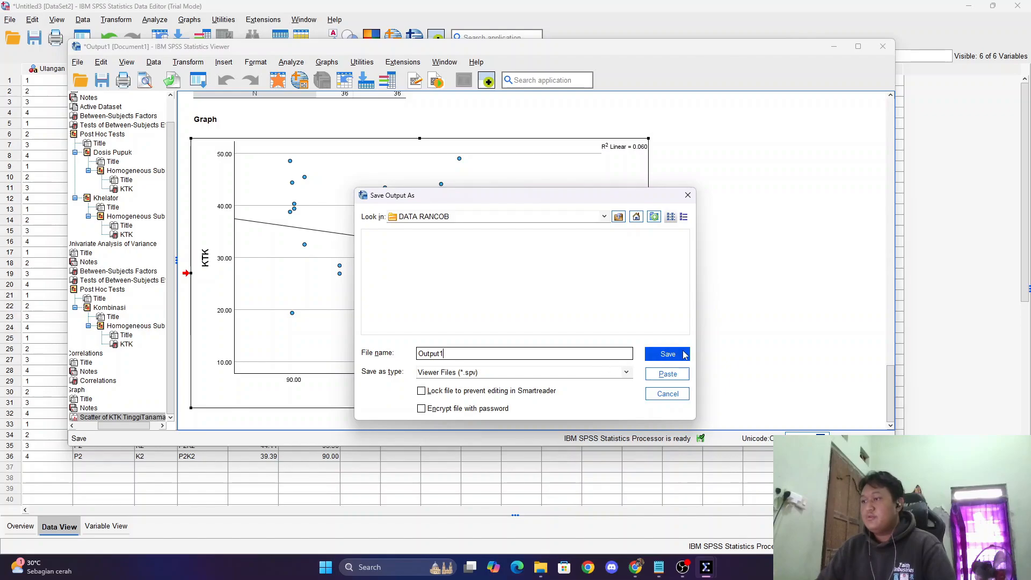
left_click_drag(454, 352, 403, 356)
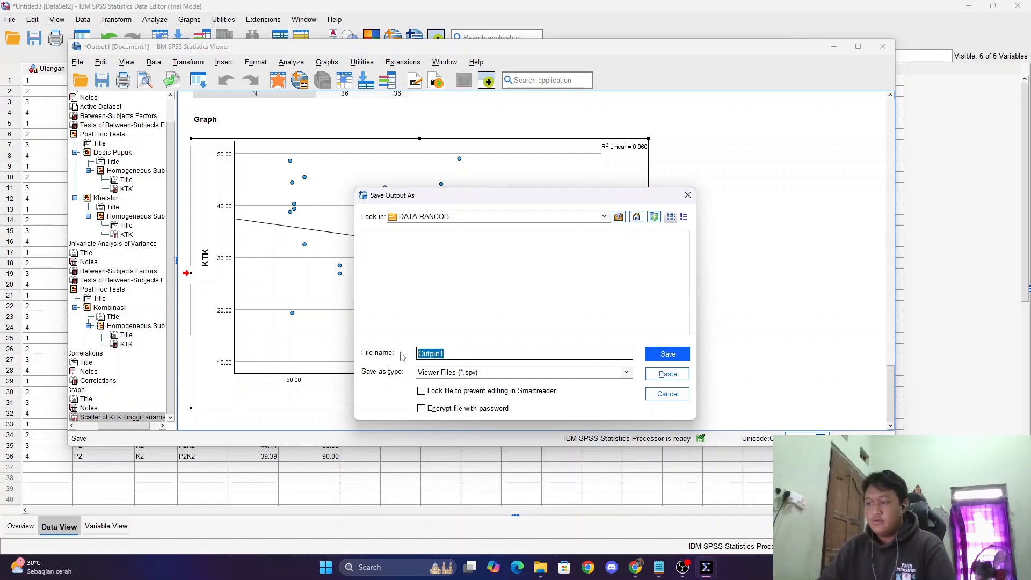
type("output ran")
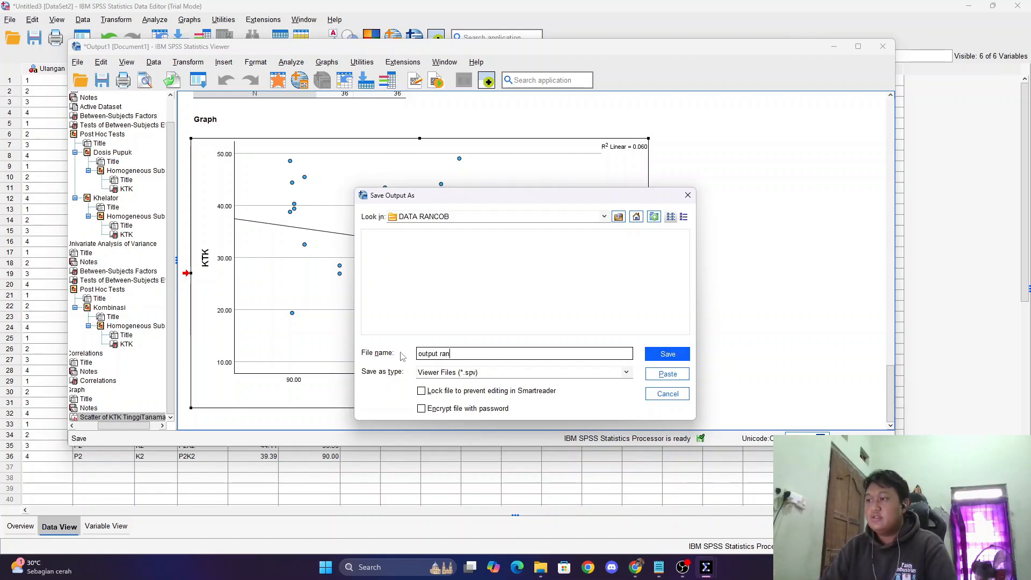
type("cob")
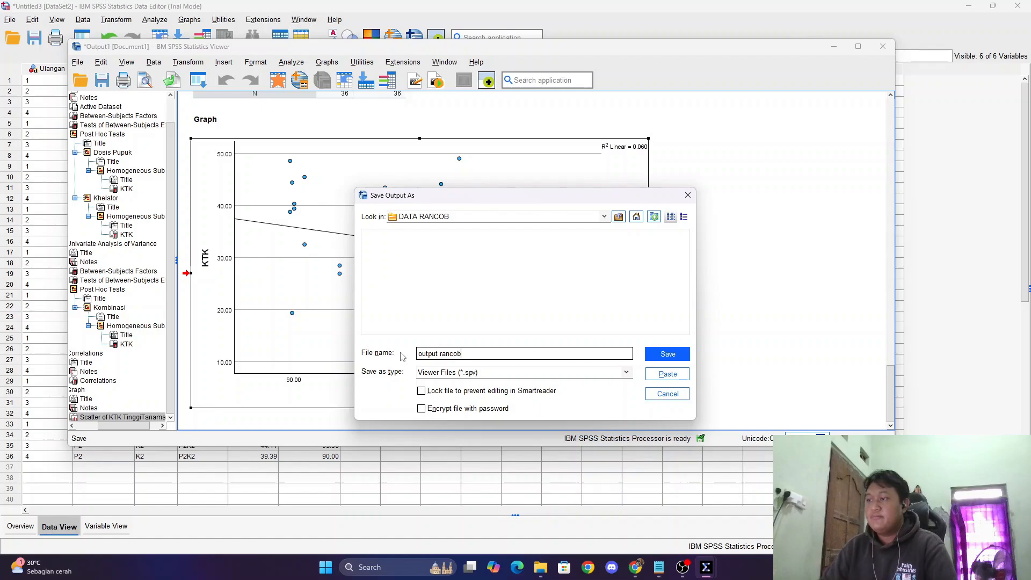
left_click(689, 354)
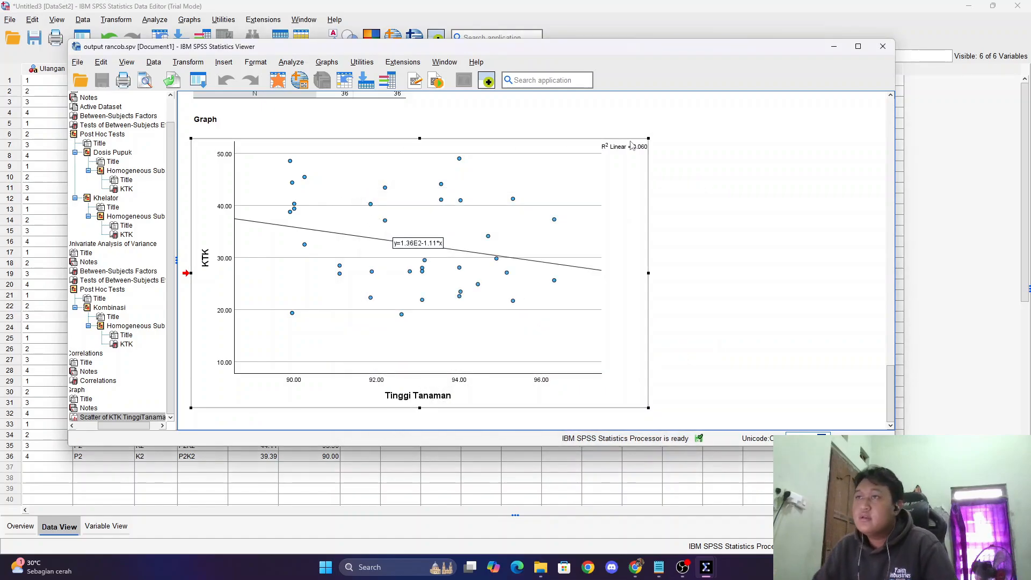
left_click(882, 46)
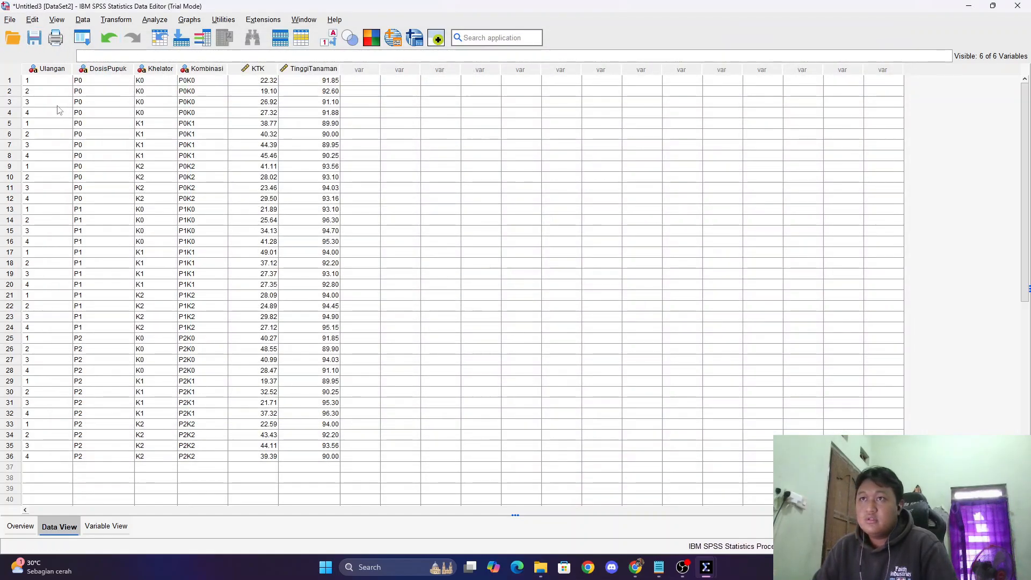
Save the data in the DATA RANCOB folder as an SPSS Statistics file named "dataset rancob"
left_click(9, 21)
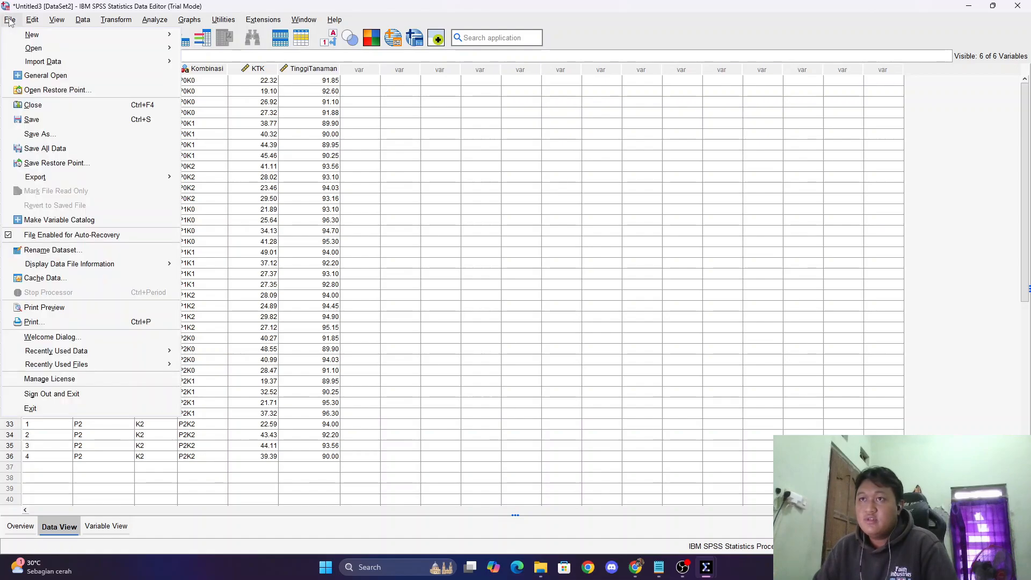
left_click(33, 120)
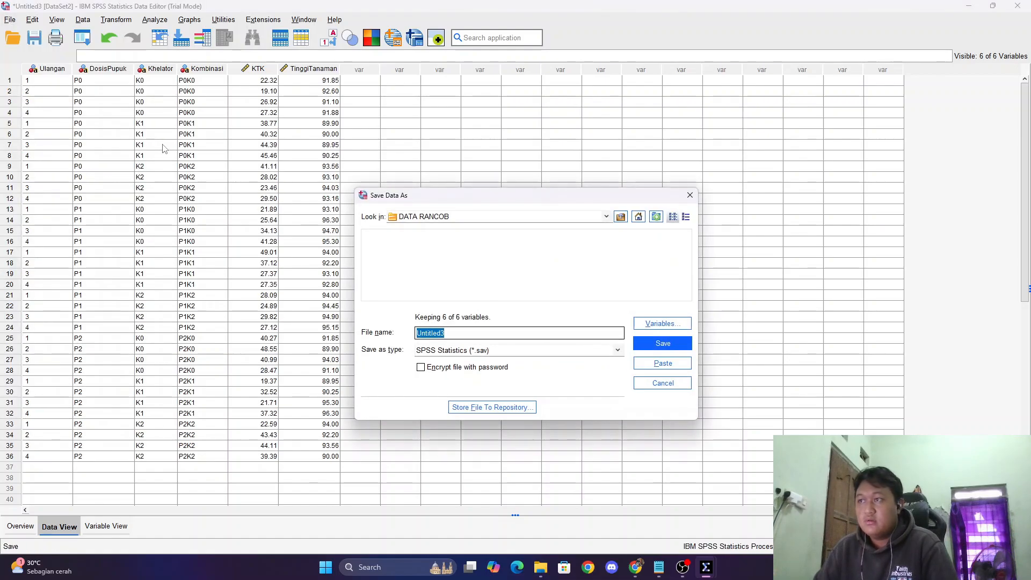
type("dat")
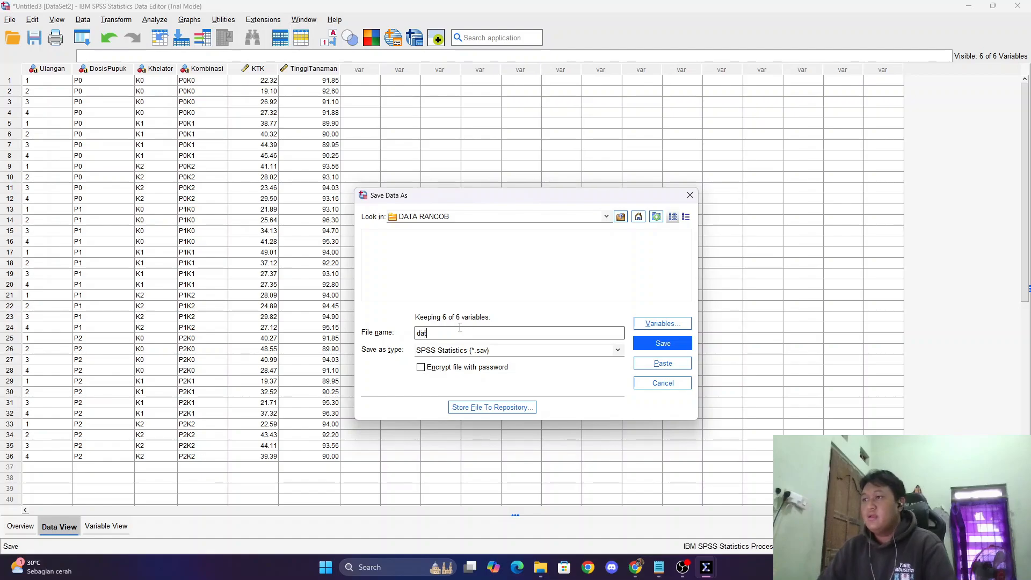
type("aset rancob")
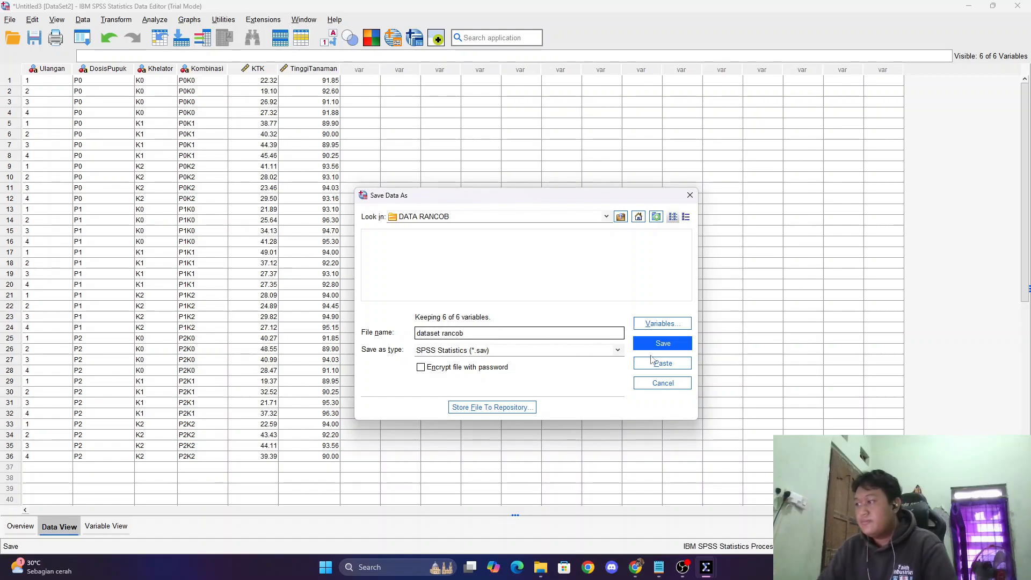
left_click(656, 342)
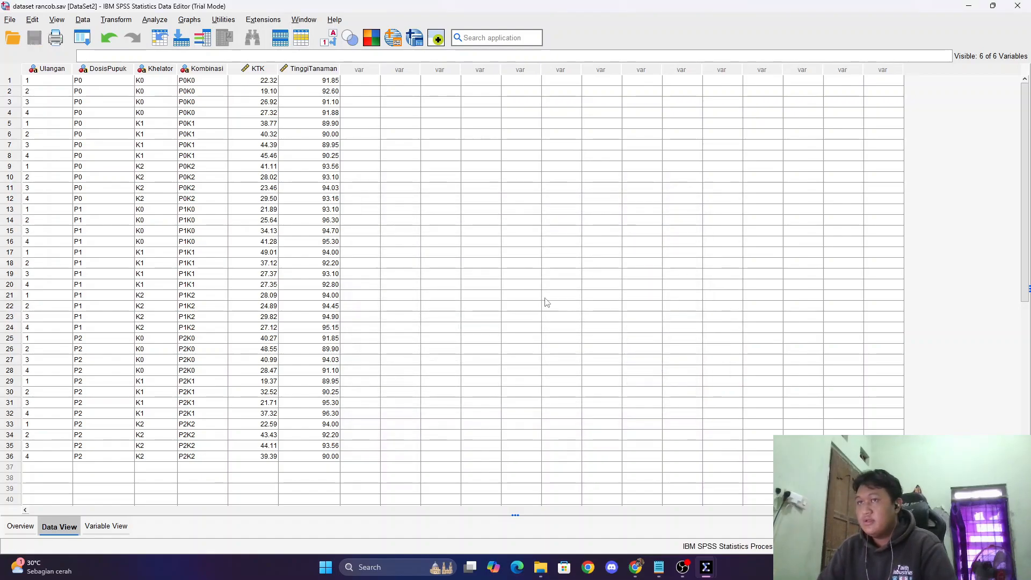
Close the "dataset rancob" data window and the remaining empty data editor, confirming the exit from SPSS
left_click(1026, 4)
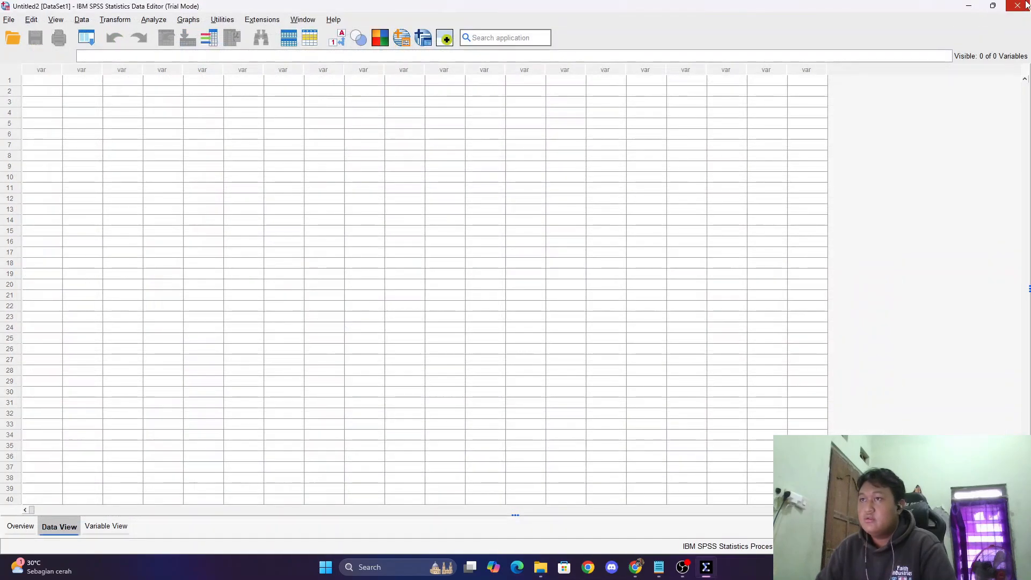
left_click(1026, 5)
left_click(506, 309)
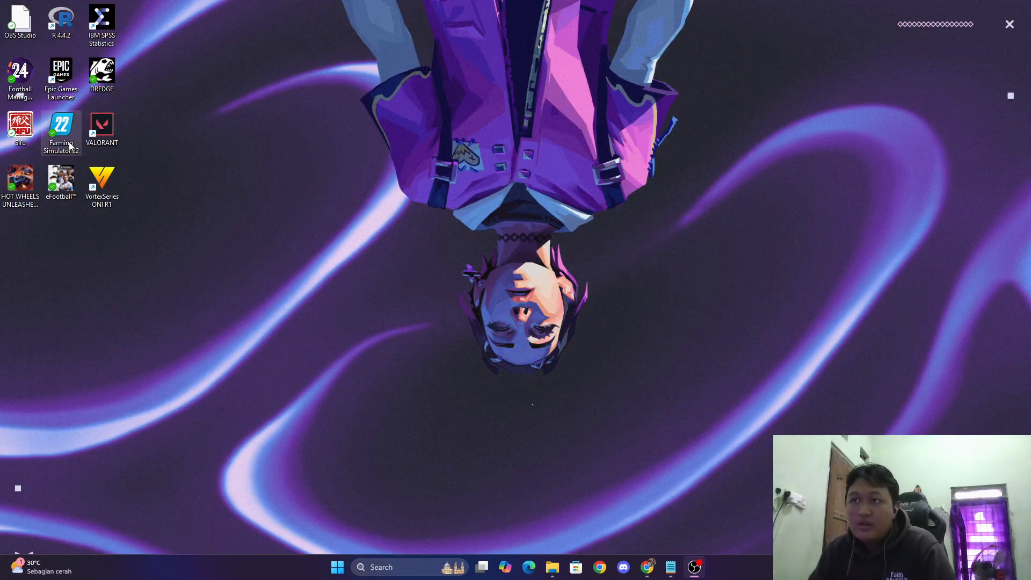
Find RStudio through the Windows search and launch it
left_click(61, 20)
left_click(367, 565)
type("RStudio")
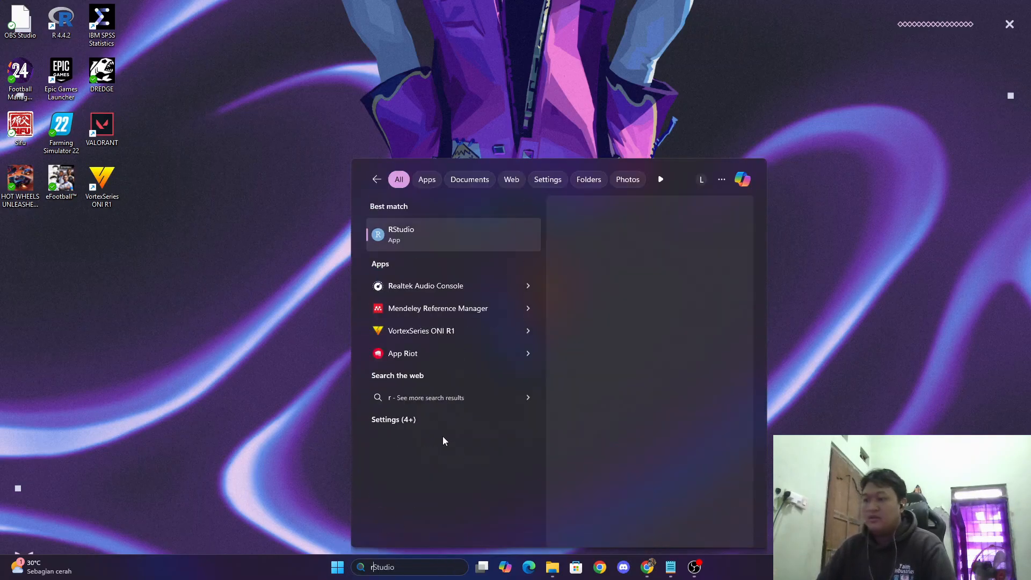
left_click(430, 240)
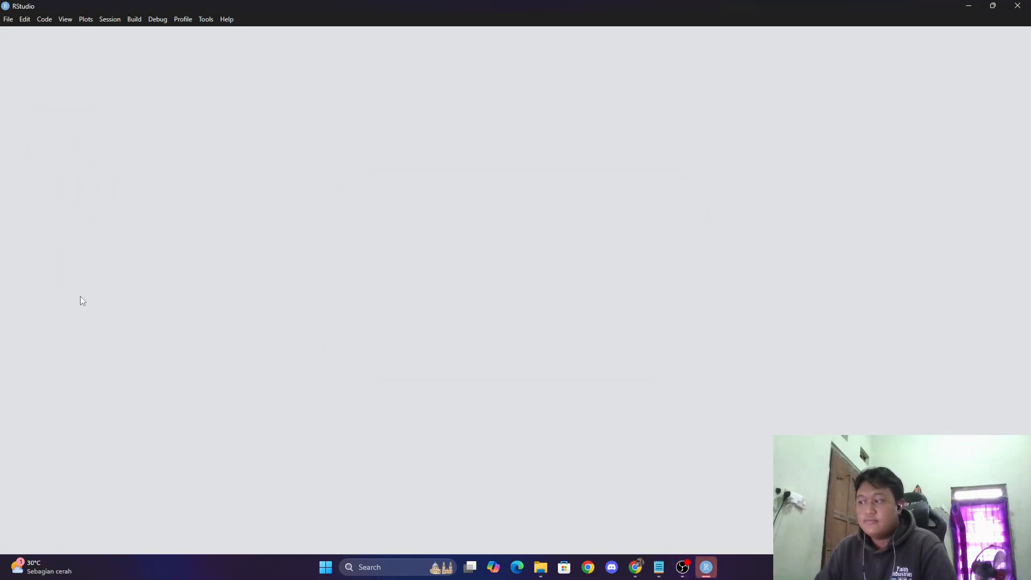
mouse_move(704, 567)
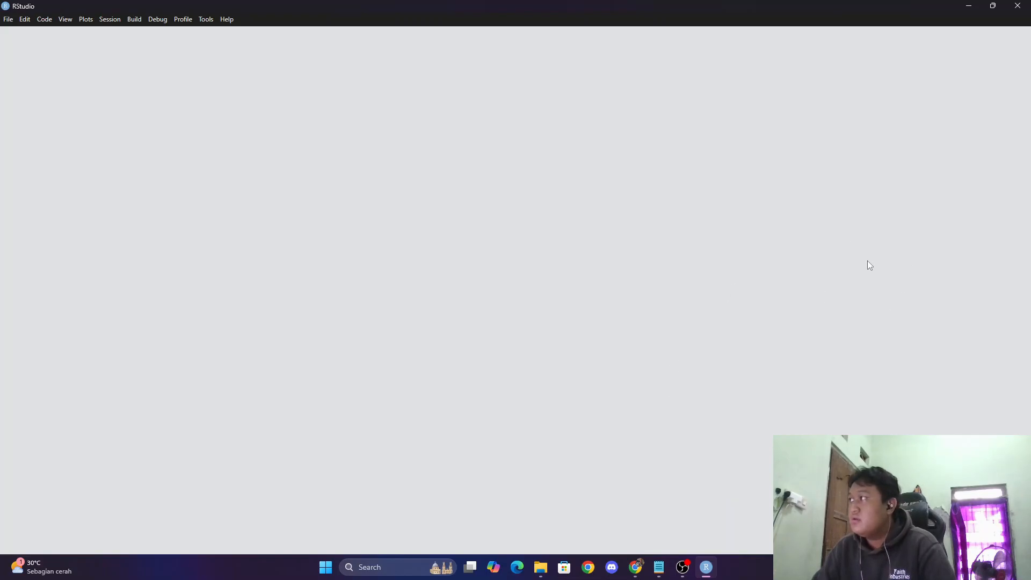
left_click(969, 5)
left_click(704, 567)
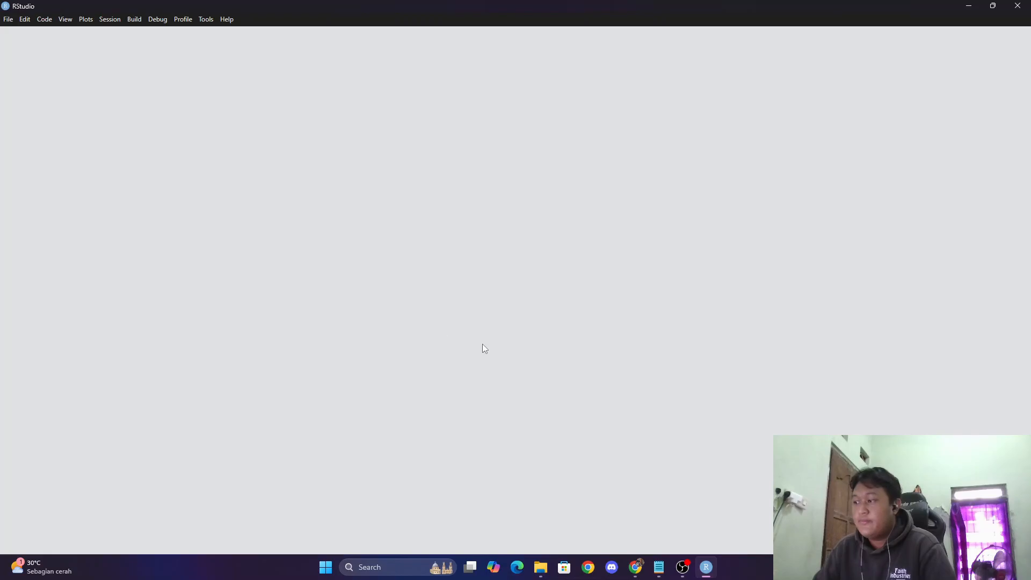
left_click(11, 22)
left_click(12, 20)
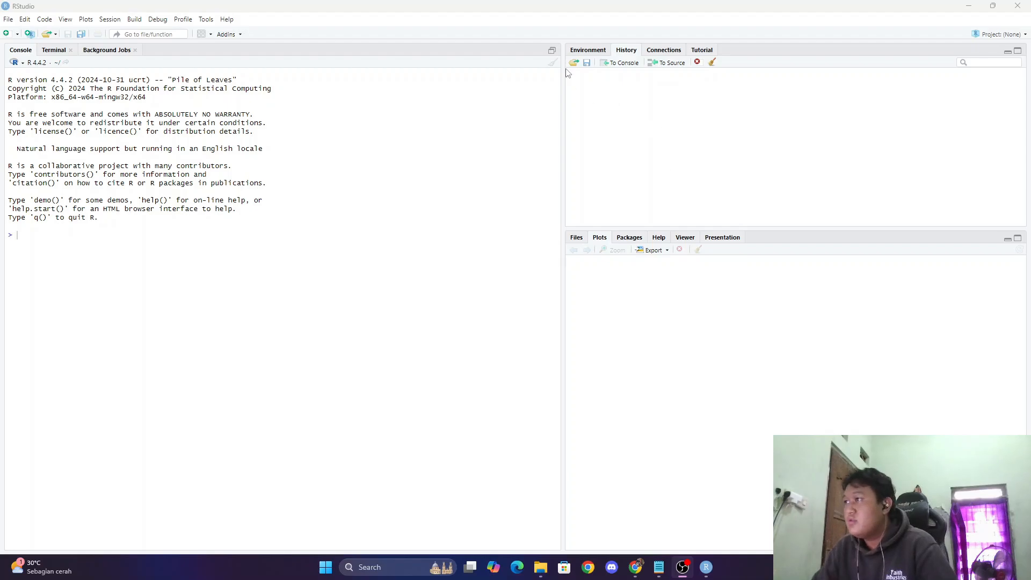
left_click(602, 50)
left_click(635, 51)
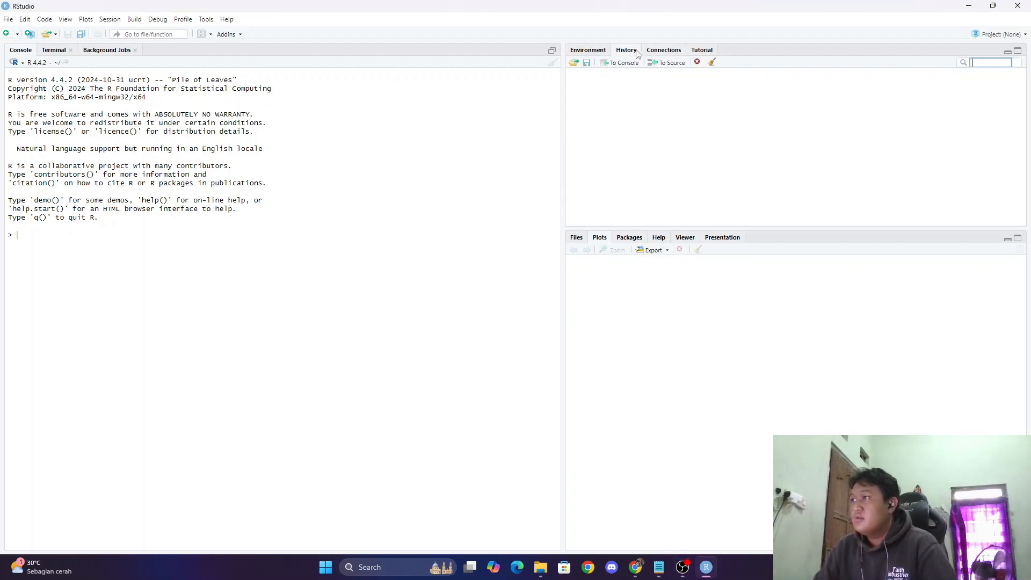
Install the doebioresearch package with its dependencies from the CRAN repository
left_click(206, 19)
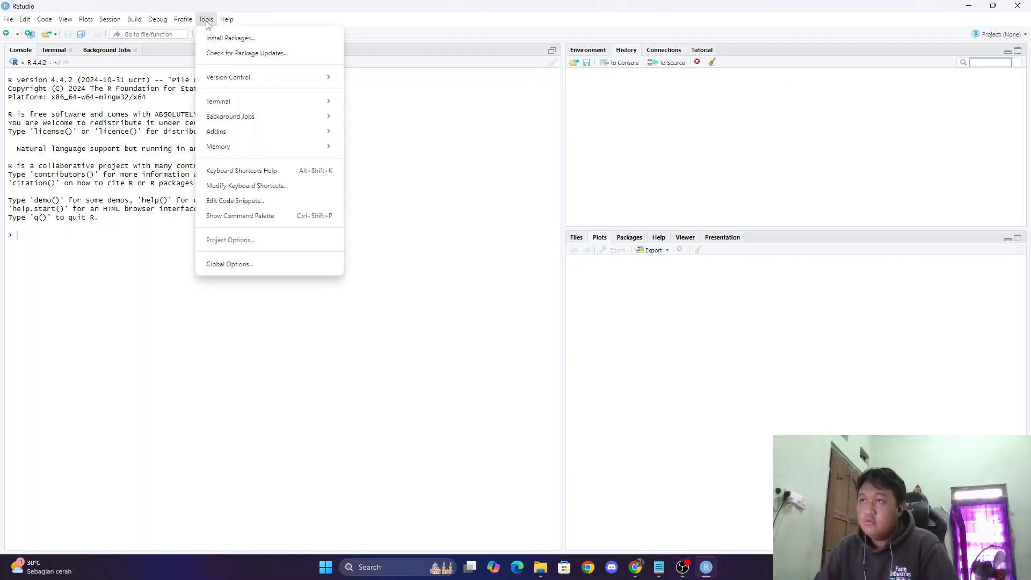
left_click(218, 38)
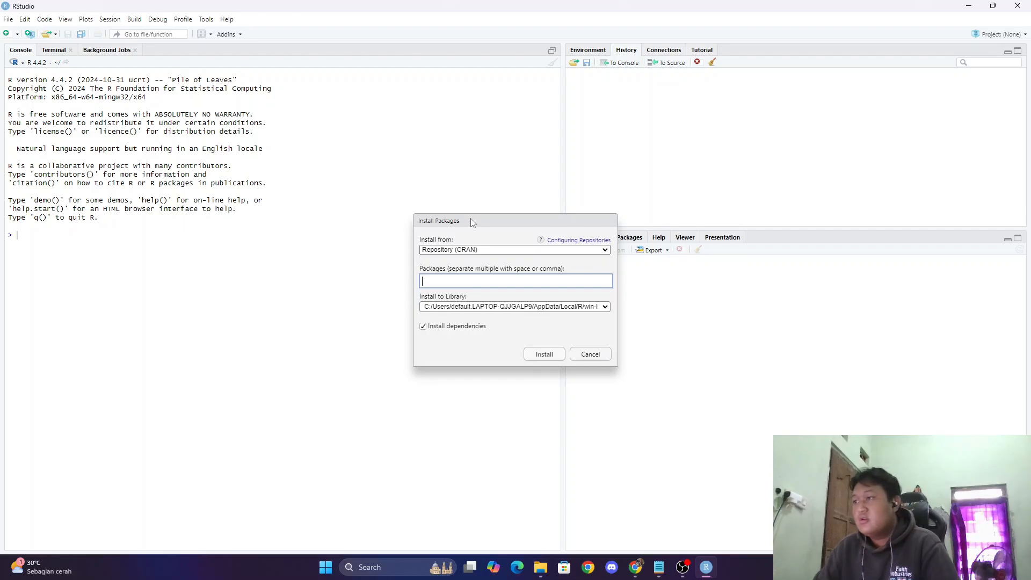
left_click_drag(470, 220, 425, 160)
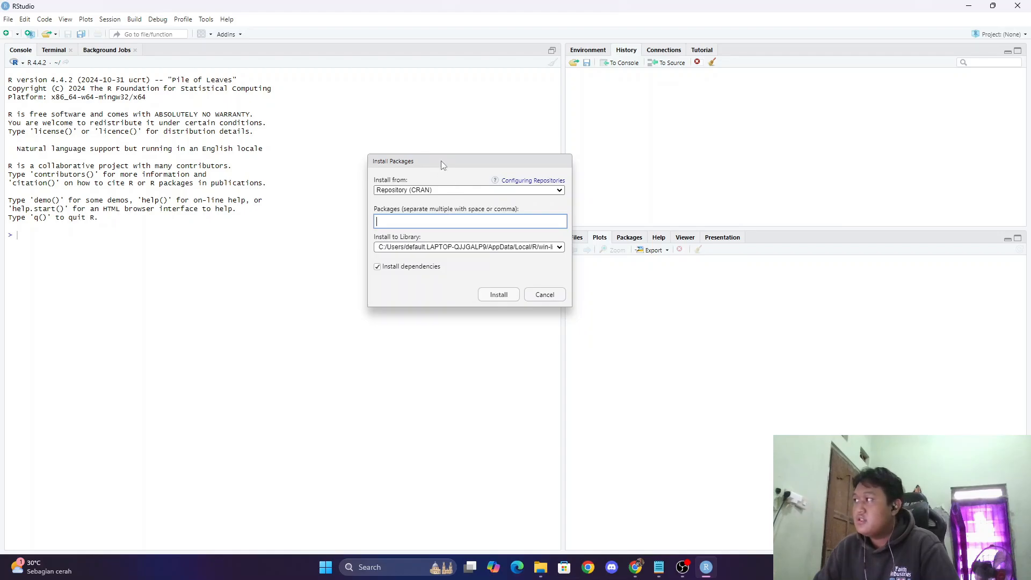
left_click_drag(442, 164, 441, 129)
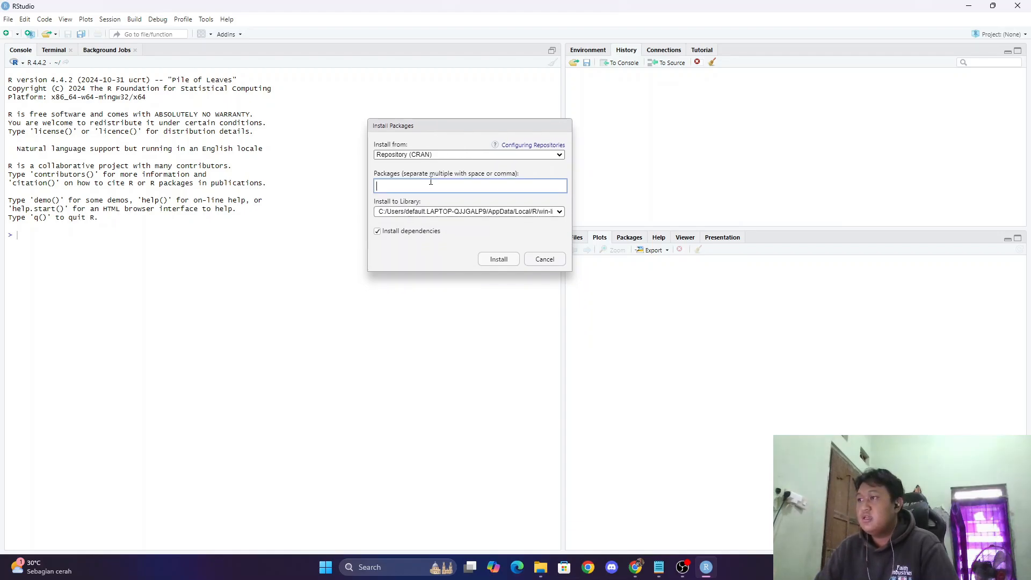
type("e")
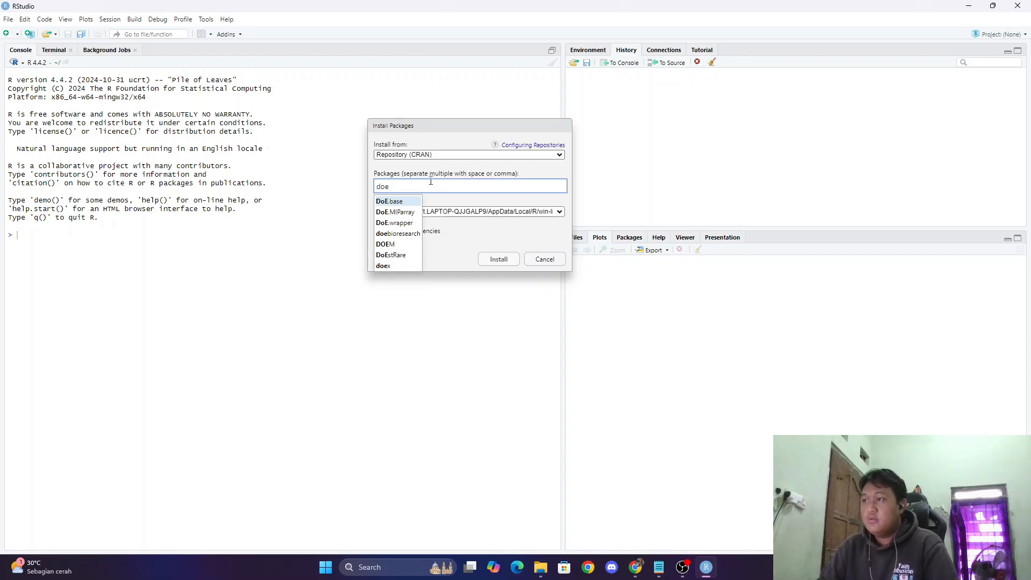
key("Down")
key("Down")
key("Down")
key("Return")
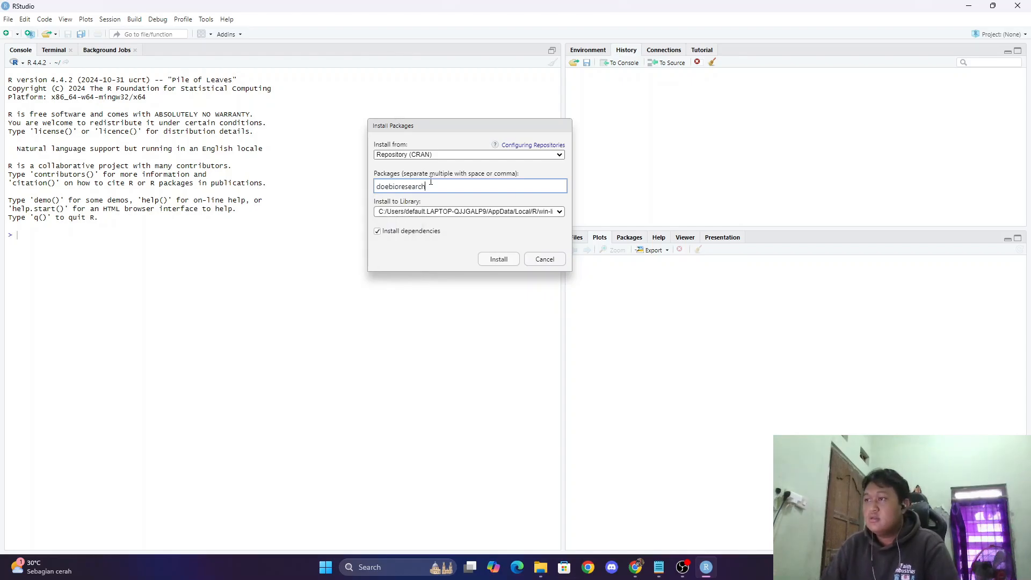
left_click(490, 256)
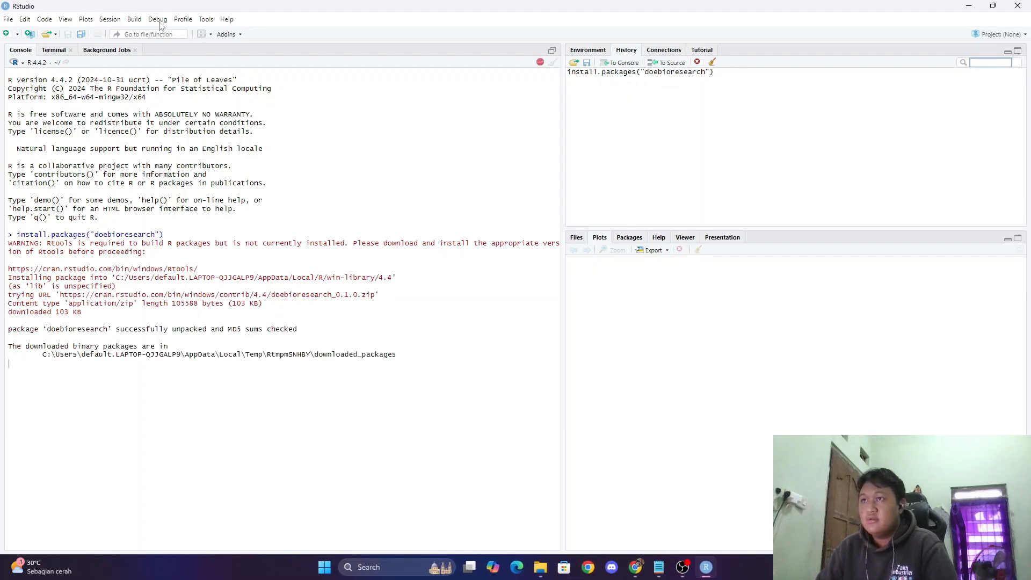
Install the readxl package with its dependencies from the CRAN repository
left_click(184, 20)
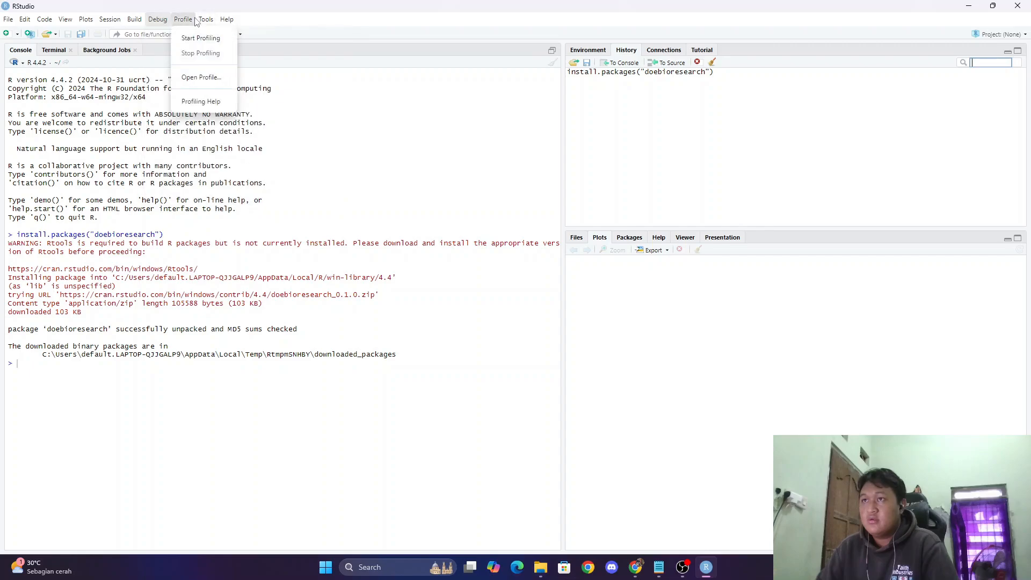
left_click(206, 20)
left_click(230, 37)
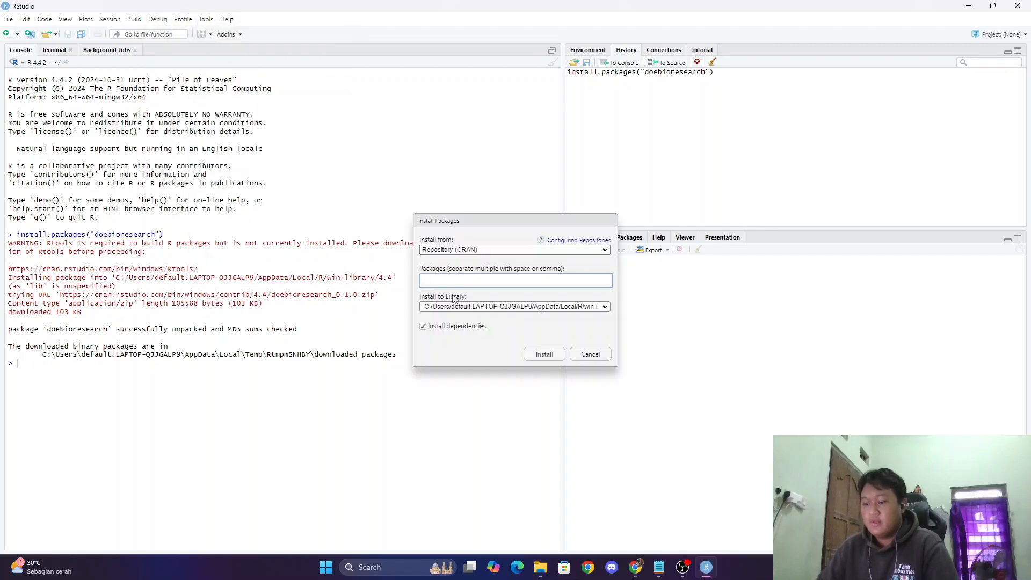
type("readxl")
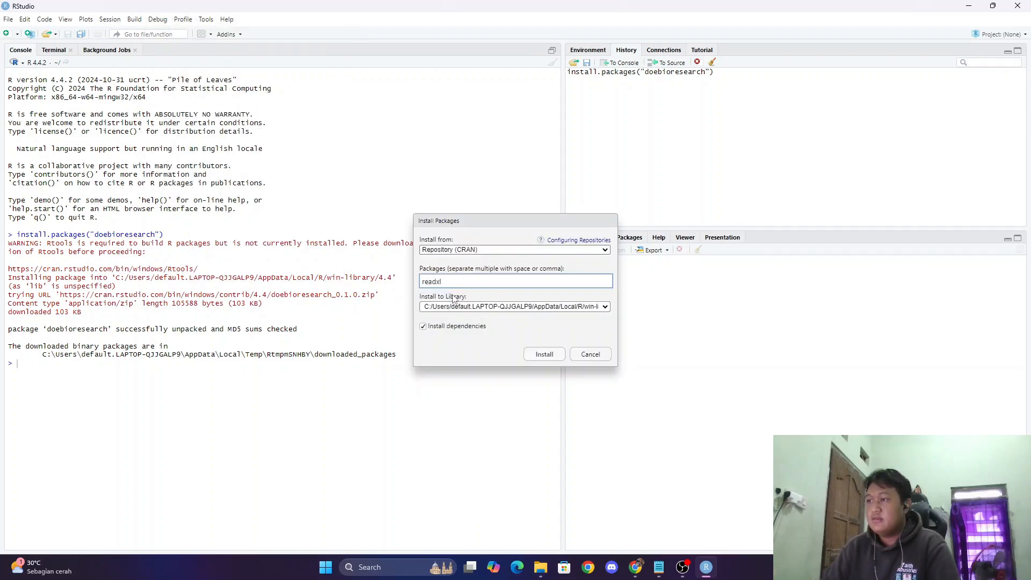
left_click(546, 354)
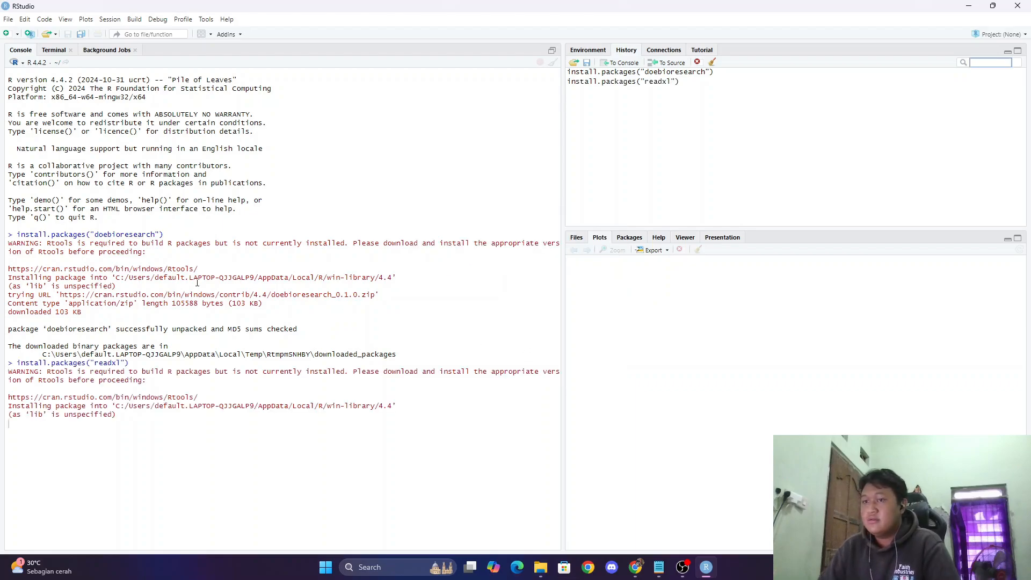
Install the ggplot2 package with its dependencies from the CRAN repository
left_click(183, 19)
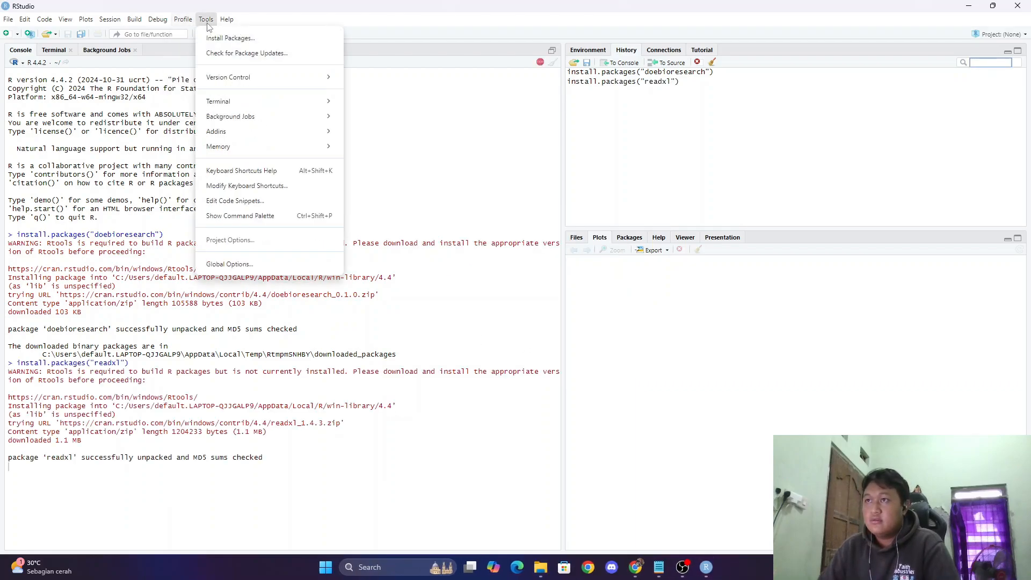
left_click(219, 38)
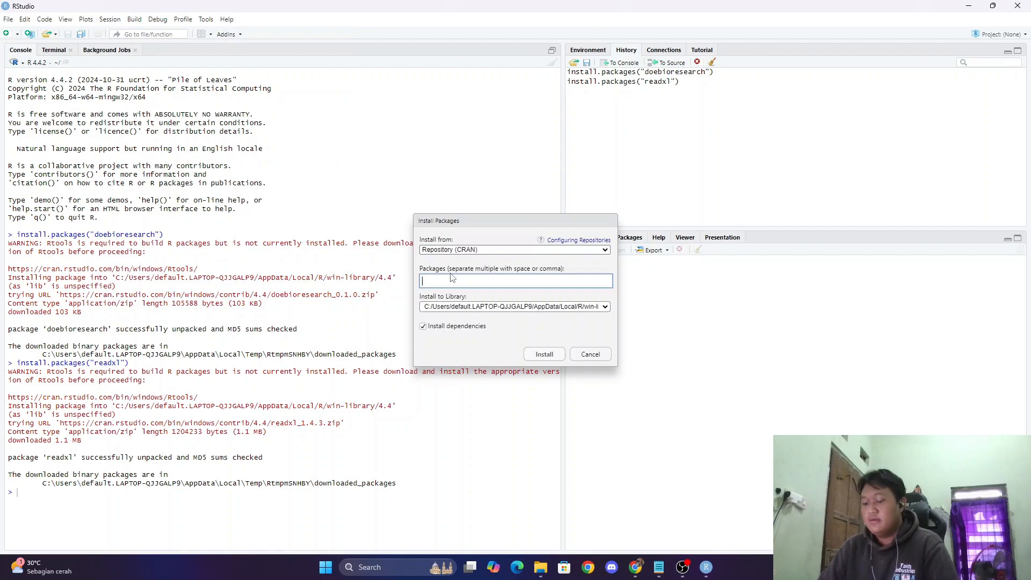
type("ggpp")
type("lot2")
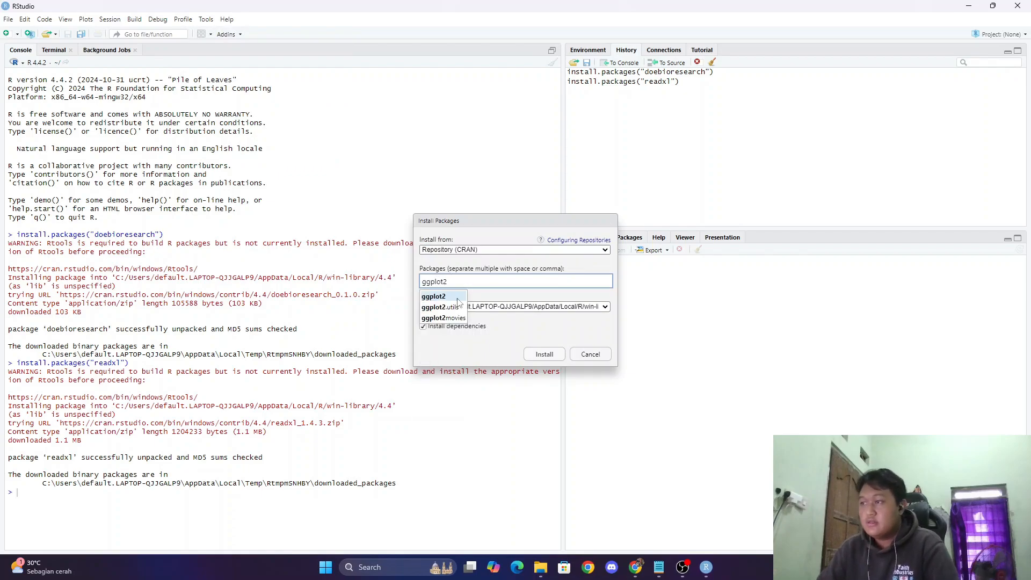
left_click(451, 297)
left_click(543, 354)
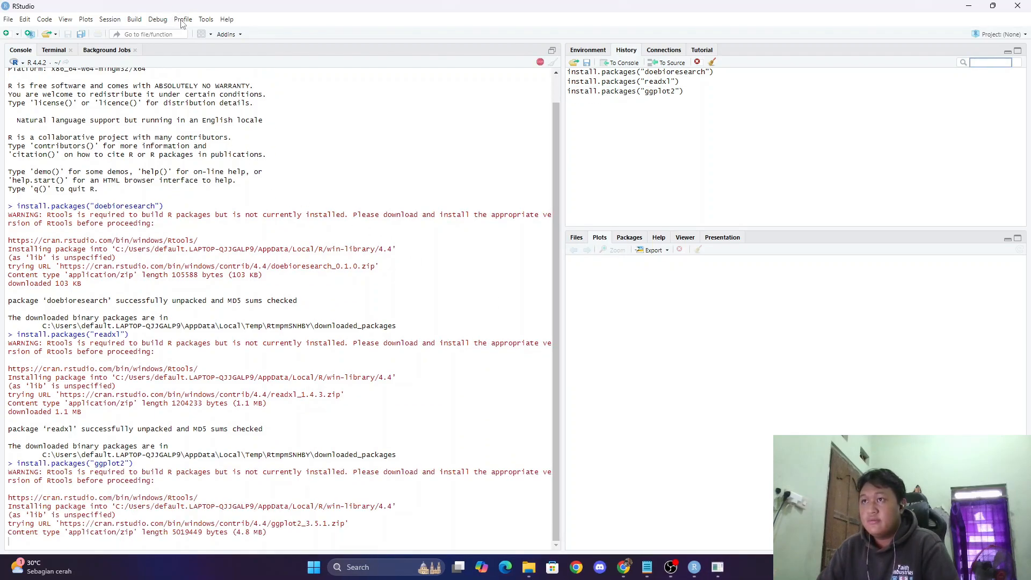
Install the correlation package with its dependencies from the CRAN repository
left_click(206, 20)
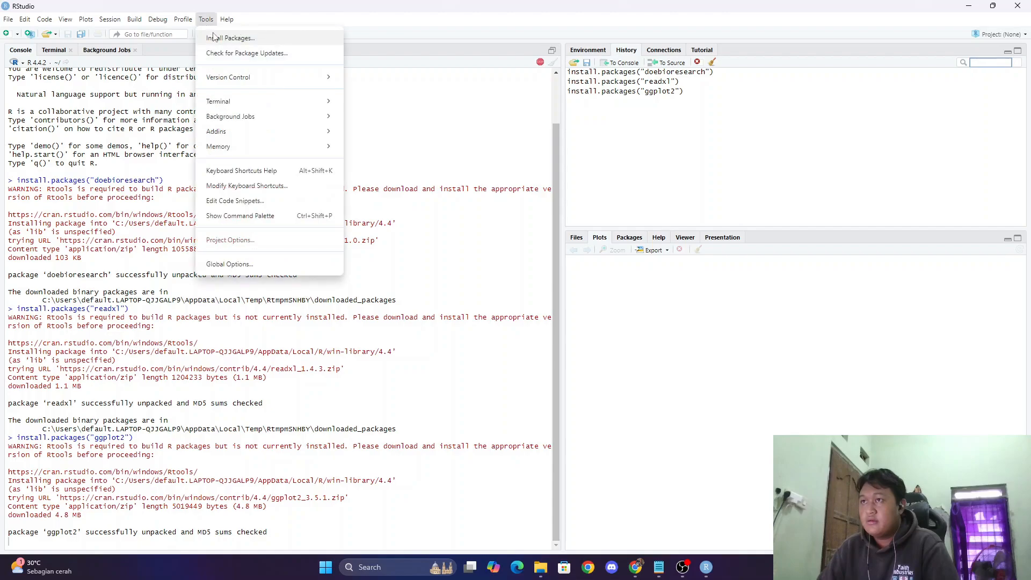
left_click(218, 39)
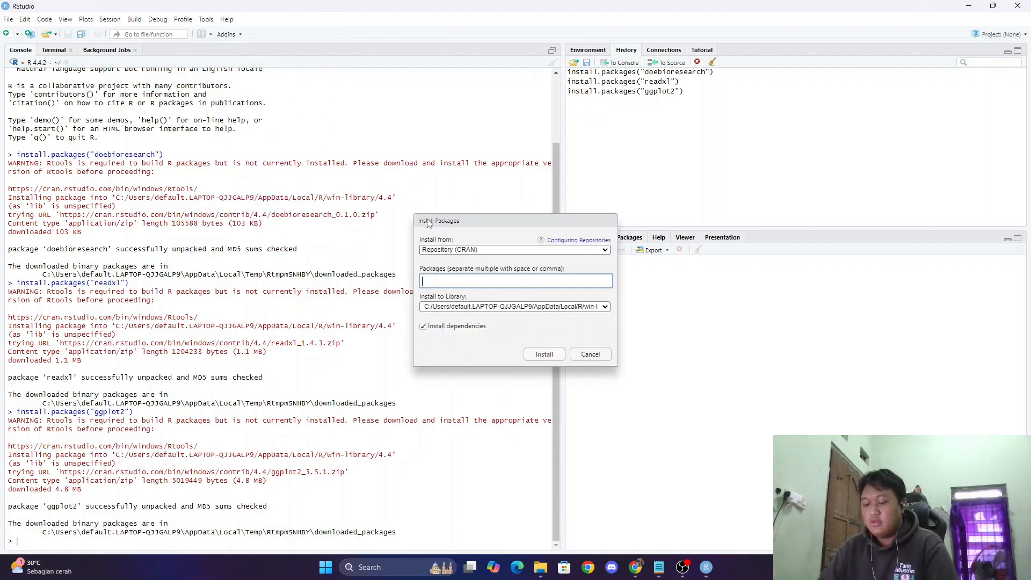
type("correla")
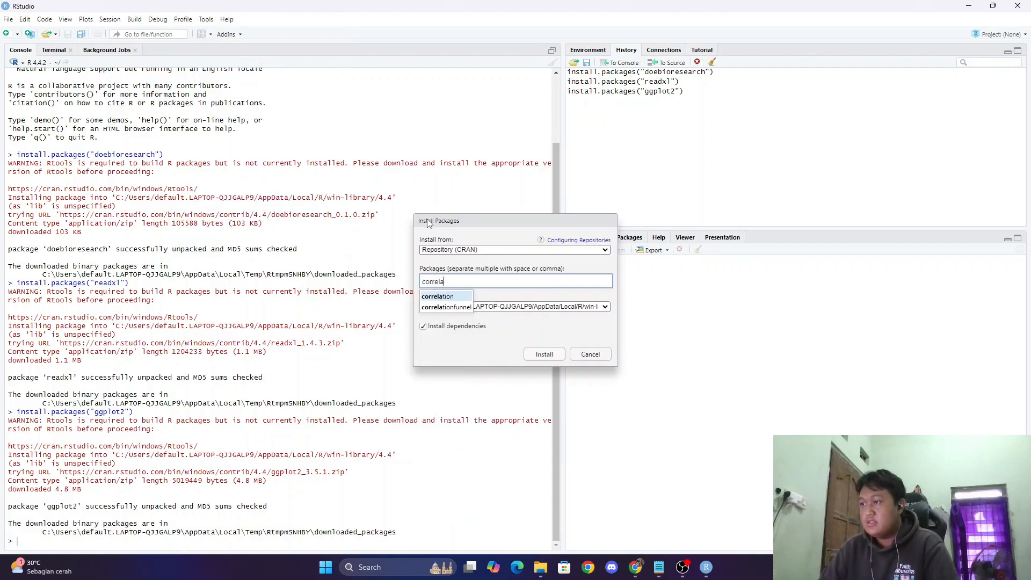
key("Return")
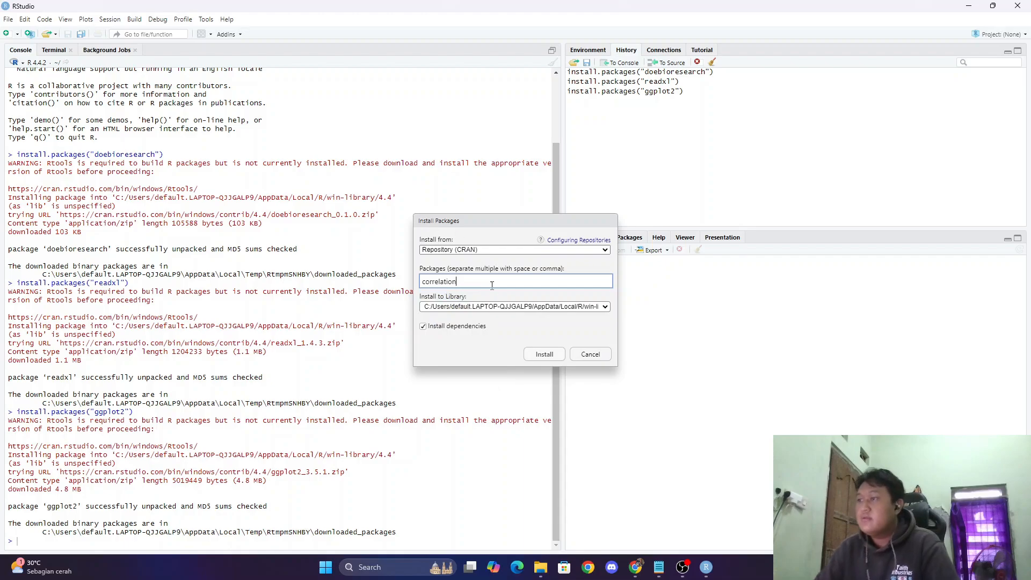
left_click(544, 354)
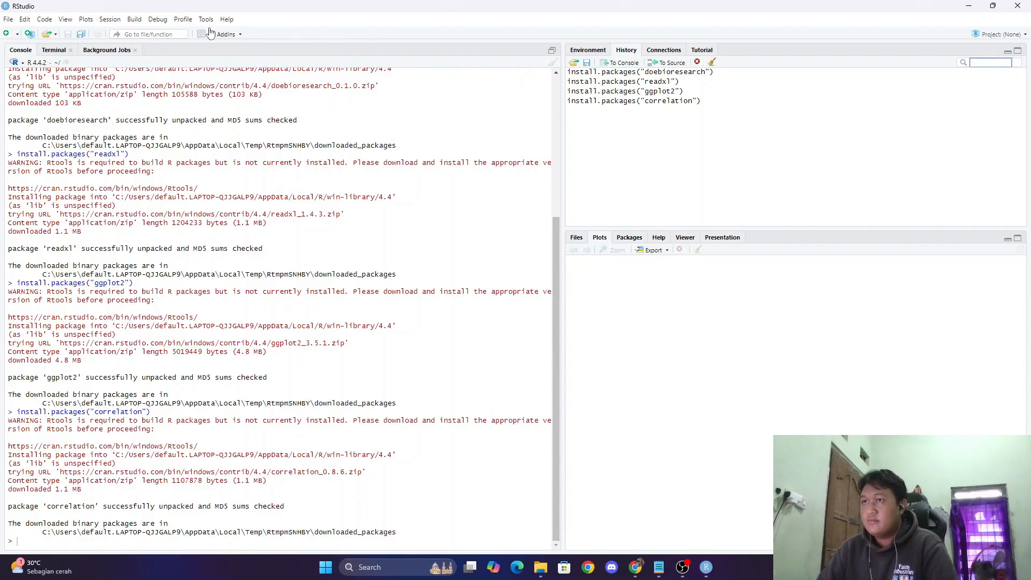
Install the ggpmisc package with its dependencies from the CRAN repository
left_click(207, 20)
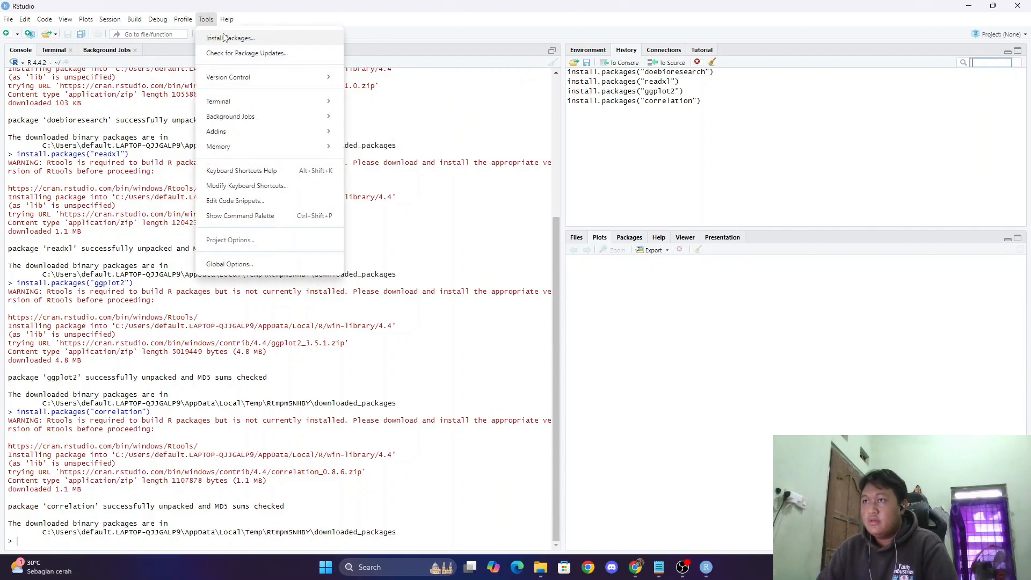
left_click(228, 38)
type("ggpmisc")
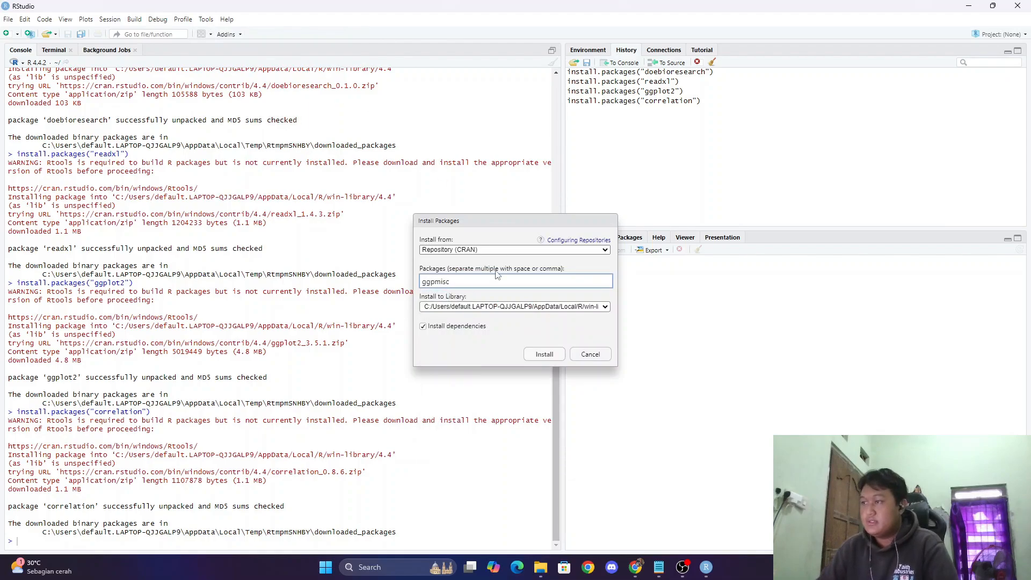
left_click(542, 354)
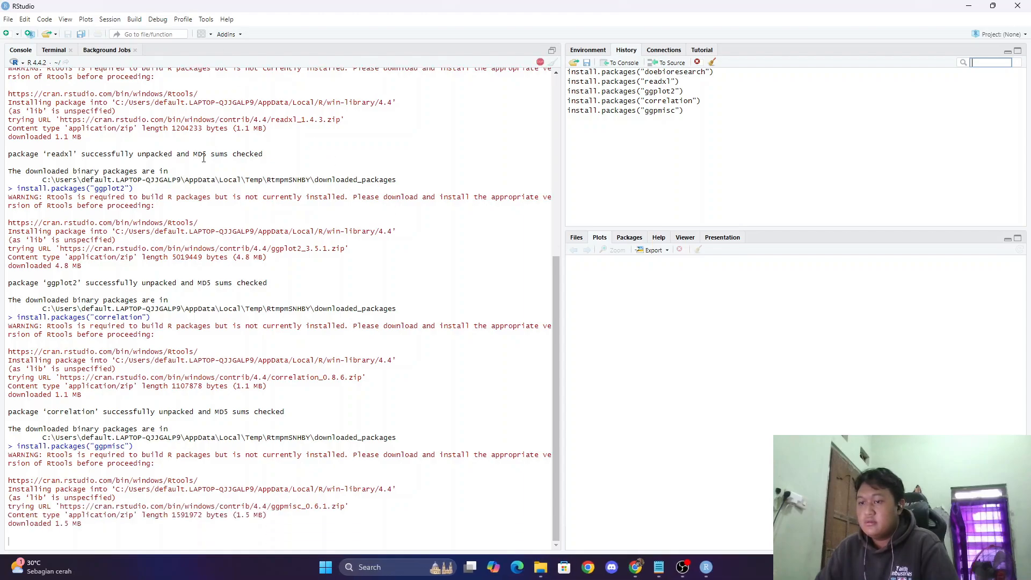
Install the ggpp package with its dependencies from CRAN and look over the console's installation log
left_click(184, 20)
left_click(188, 19)
left_click(206, 19)
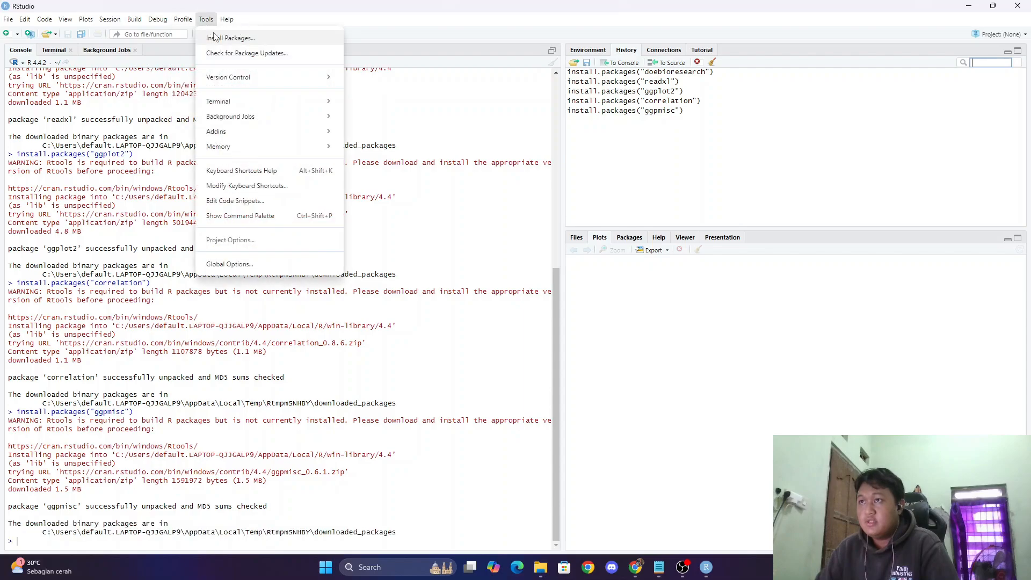
left_click(223, 38)
type("ggpp")
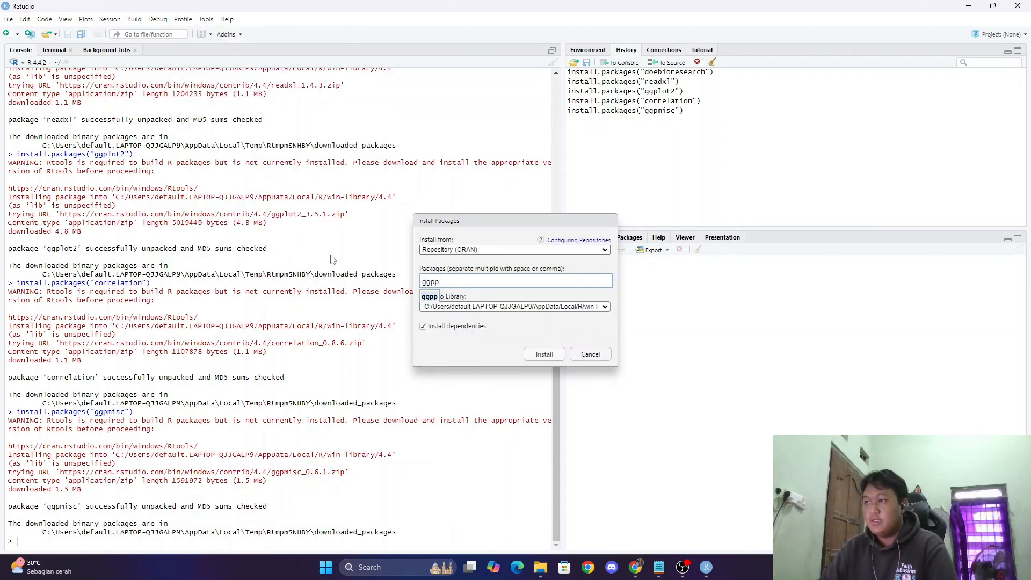
key("Return")
key("Return")
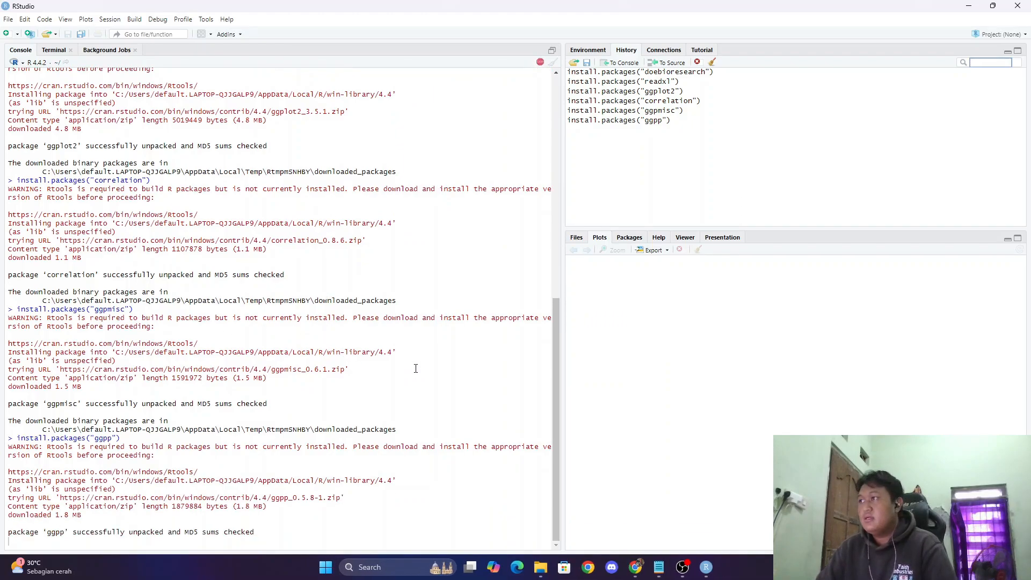
scroll(301, 343, "up", 8)
scroll(292, 309, "down", 8)
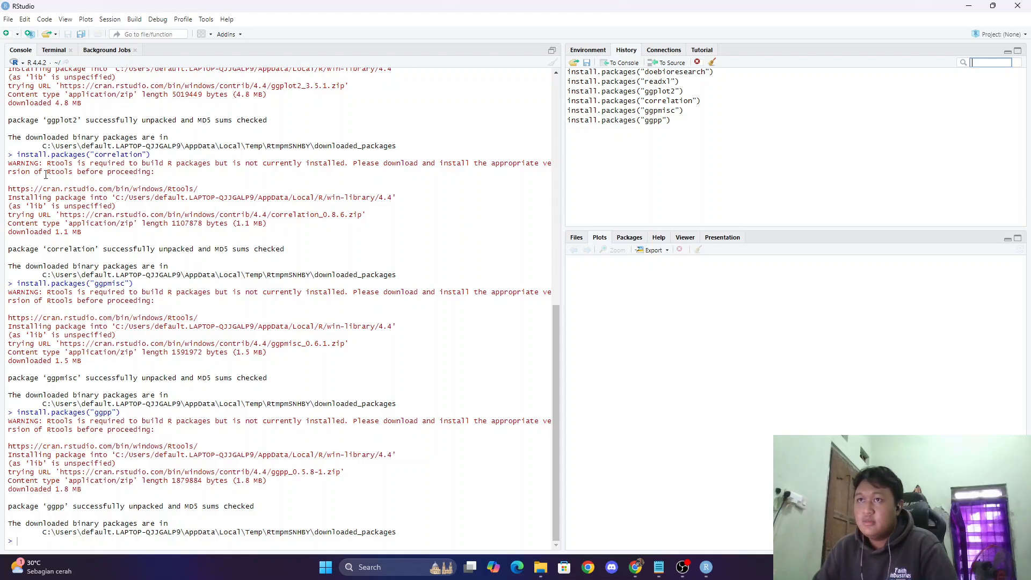
Create a new R script, write library(readxl) on its first line and run it to load the package
left_click(7, 34)
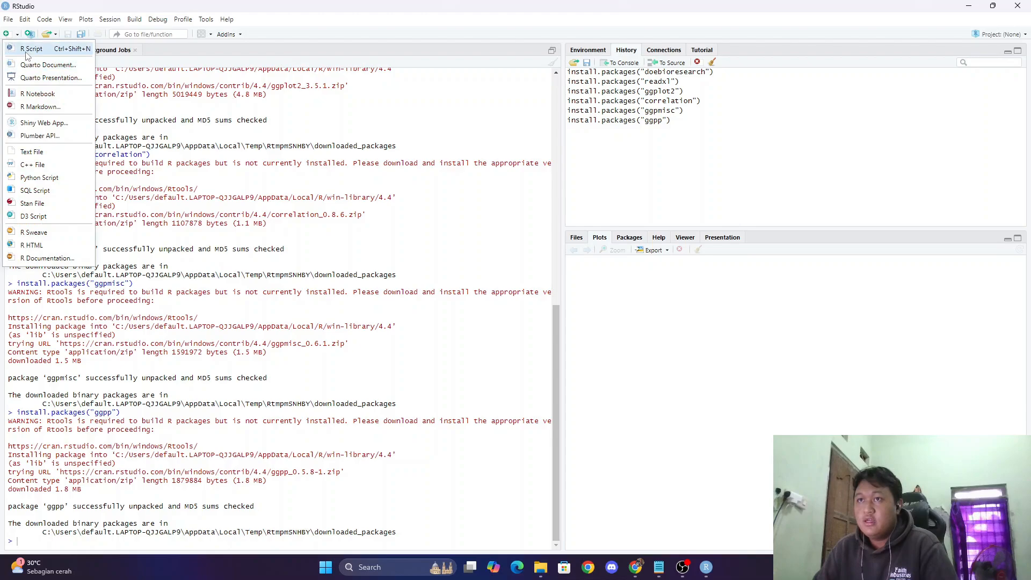
left_click(29, 50)
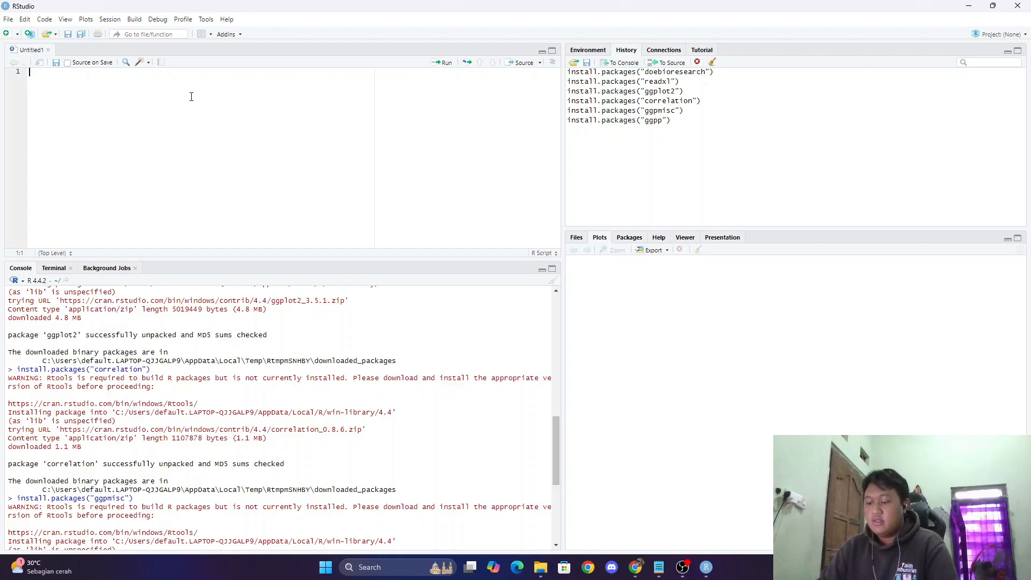
type("libra")
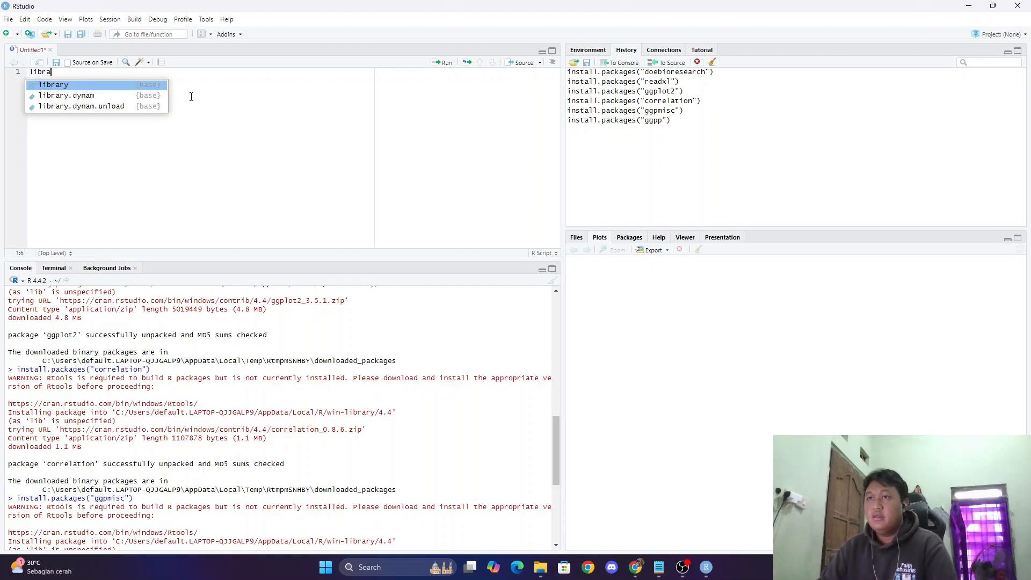
key("Tab")
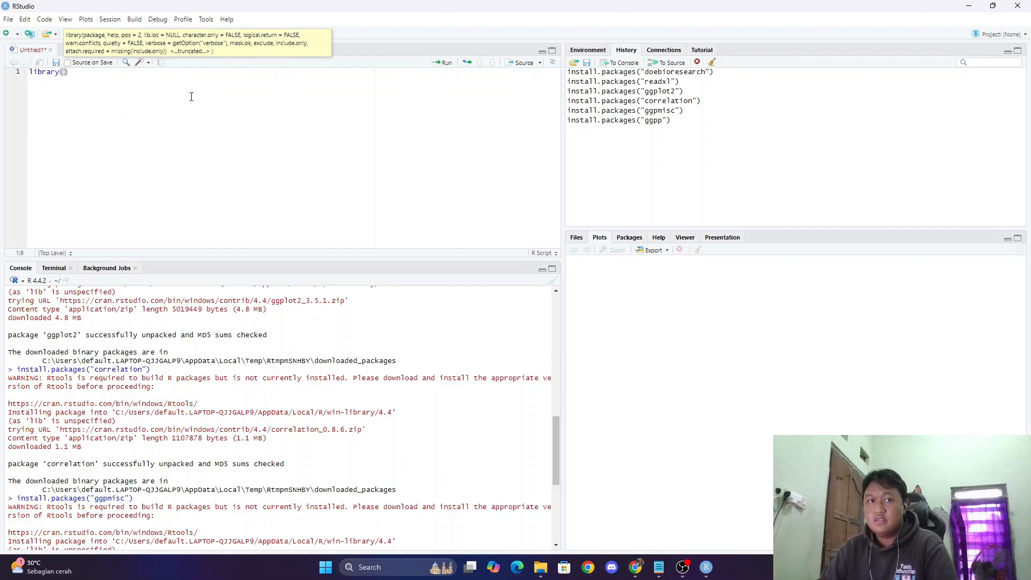
type("readx")
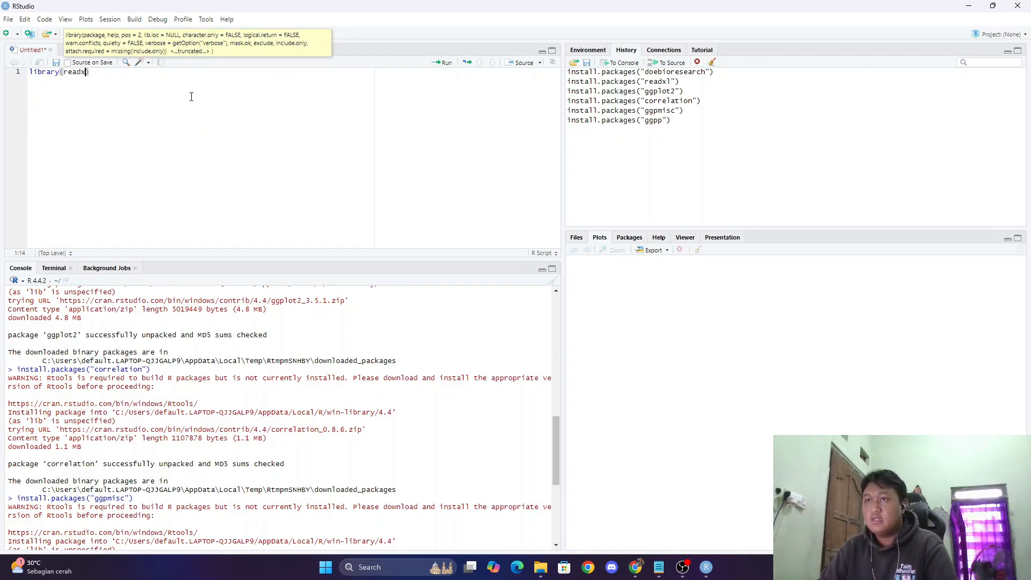
key("Tab")
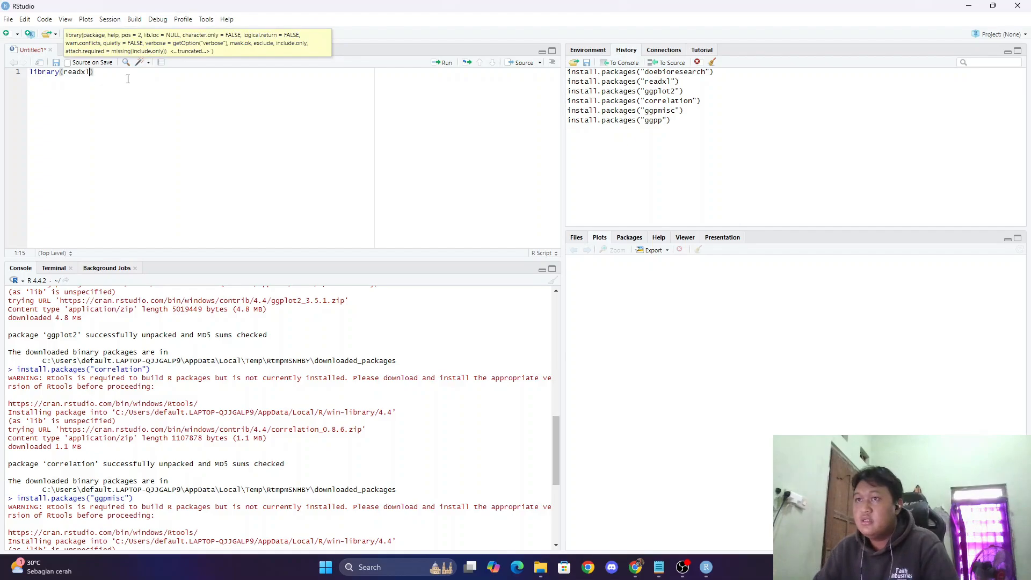
left_click(243, 77)
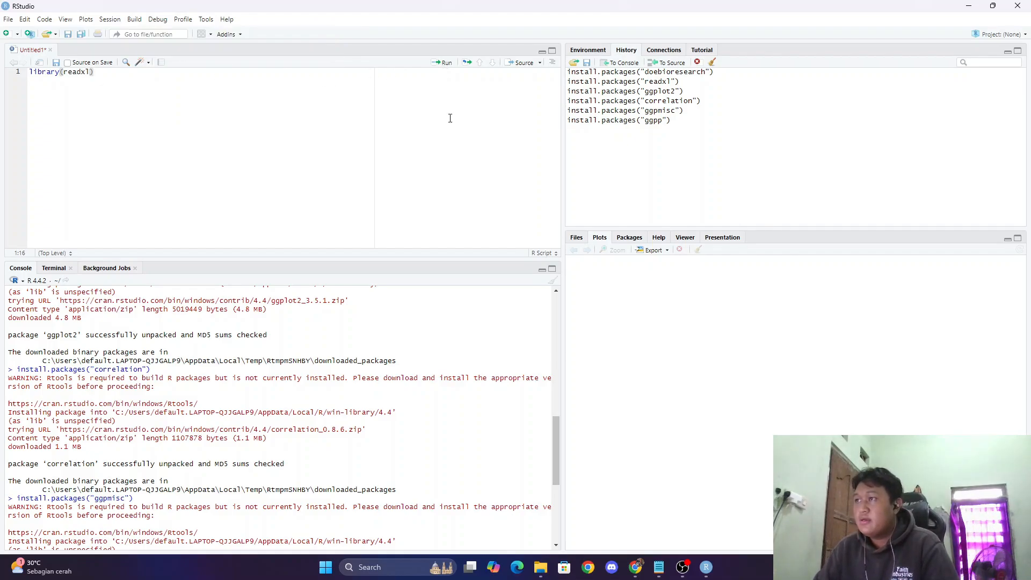
left_click(444, 62)
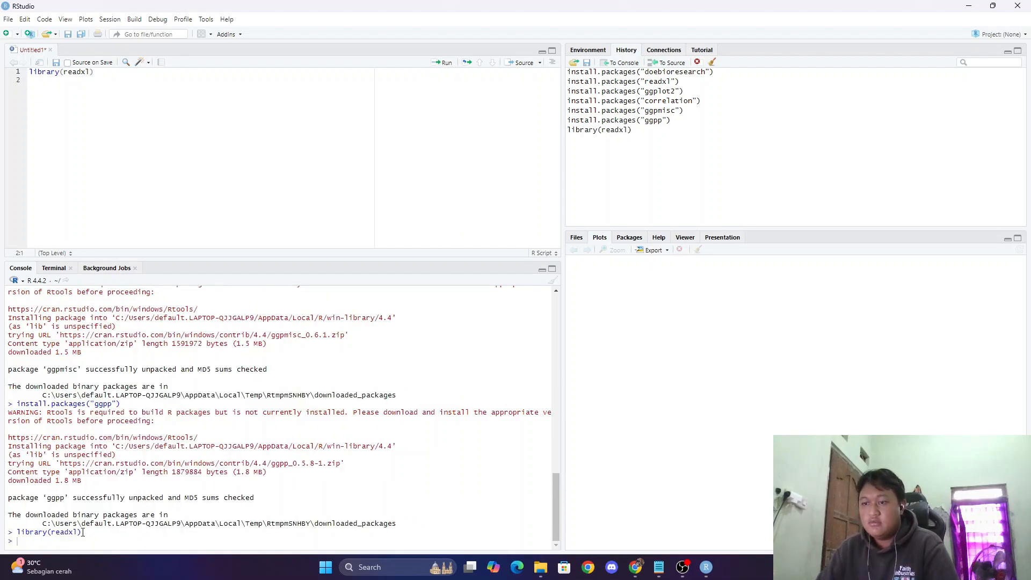
left_click_drag(82, 532, 18, 532)
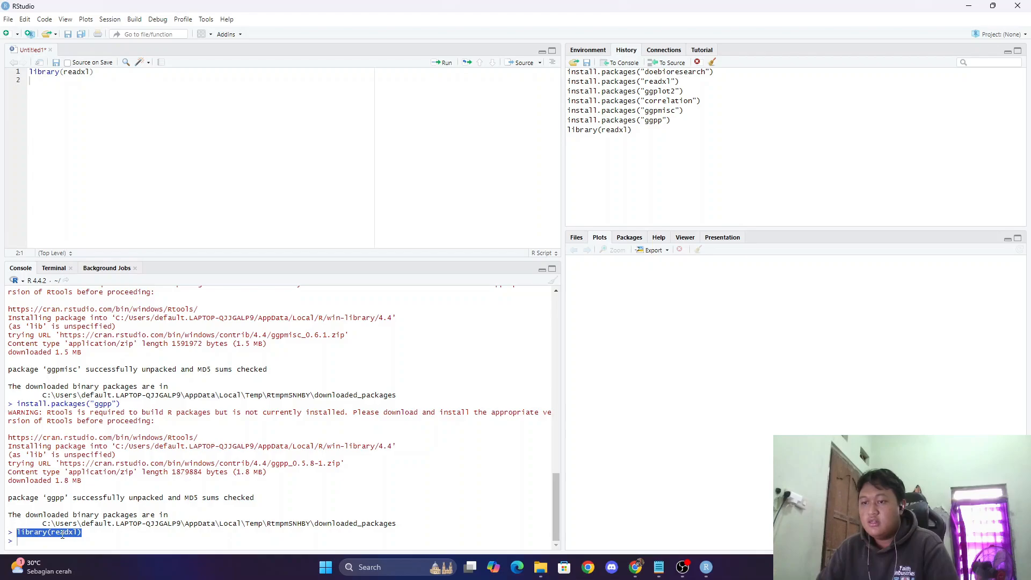
Add library(doebioresearch) as the script's second line and run it to load the package
left_click(57, 86)
type("l")
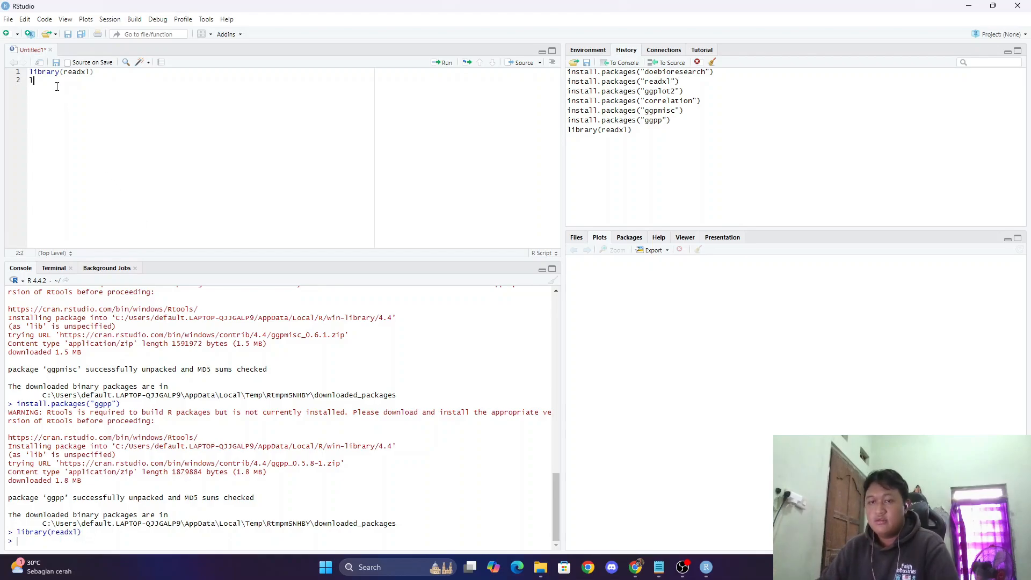
type("ibrary(")
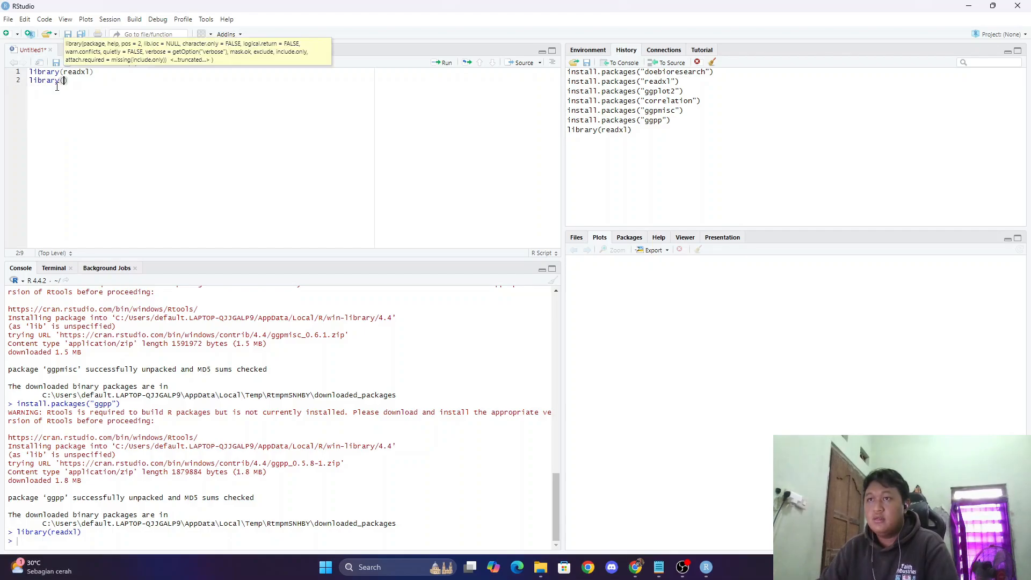
type("deo")
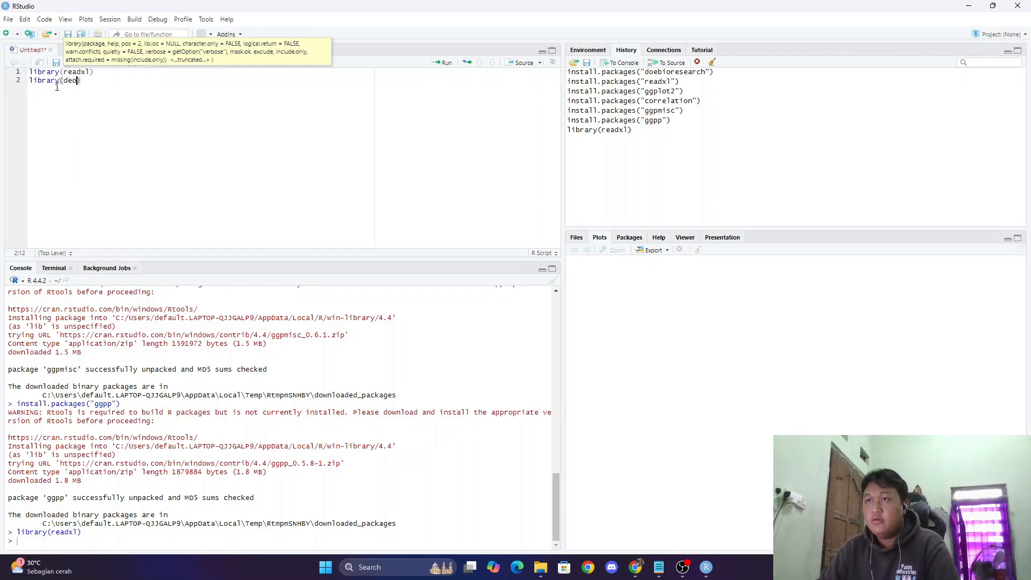
key("Tab")
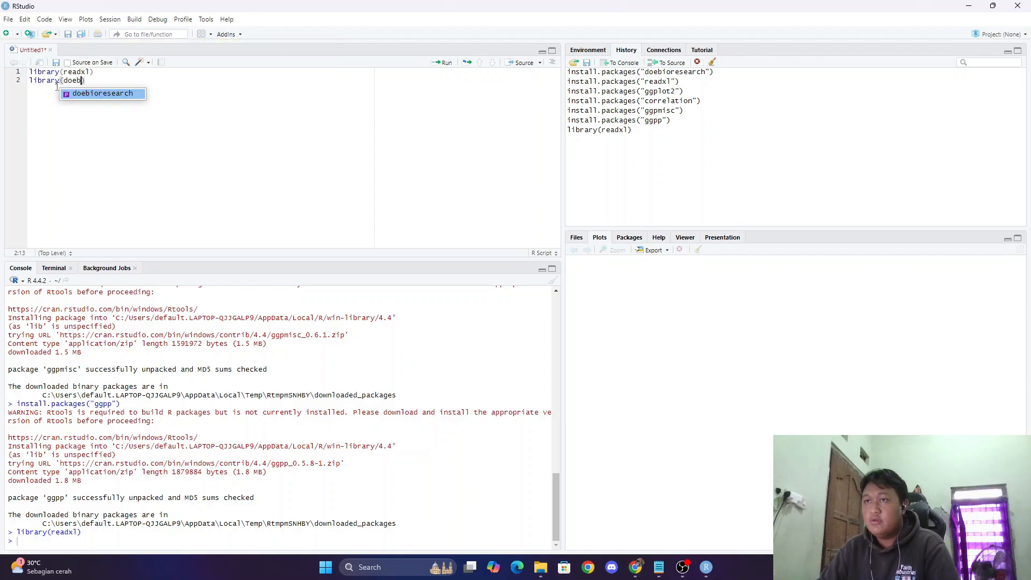
key("Return")
left_click(168, 84)
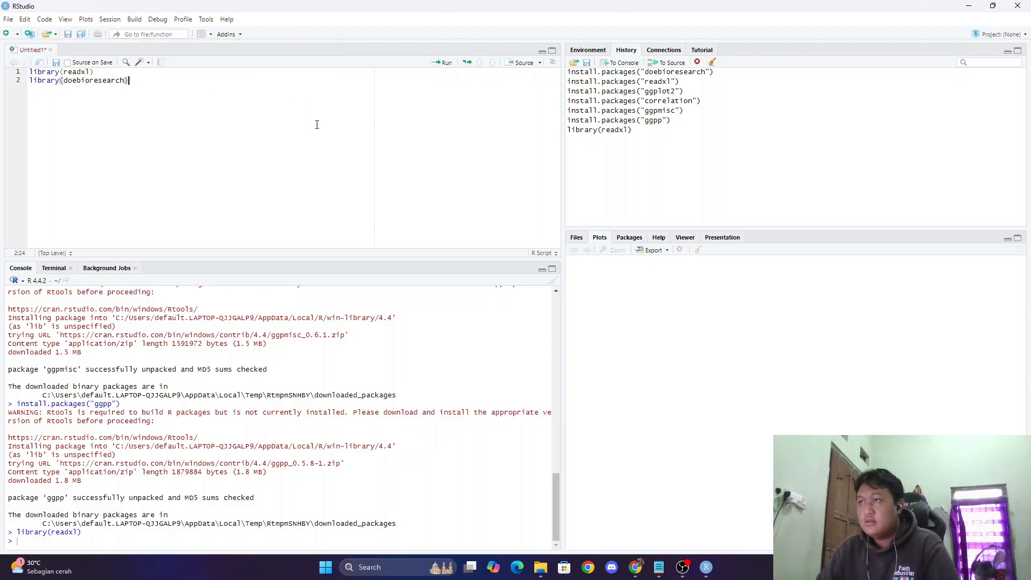
left_click(443, 63)
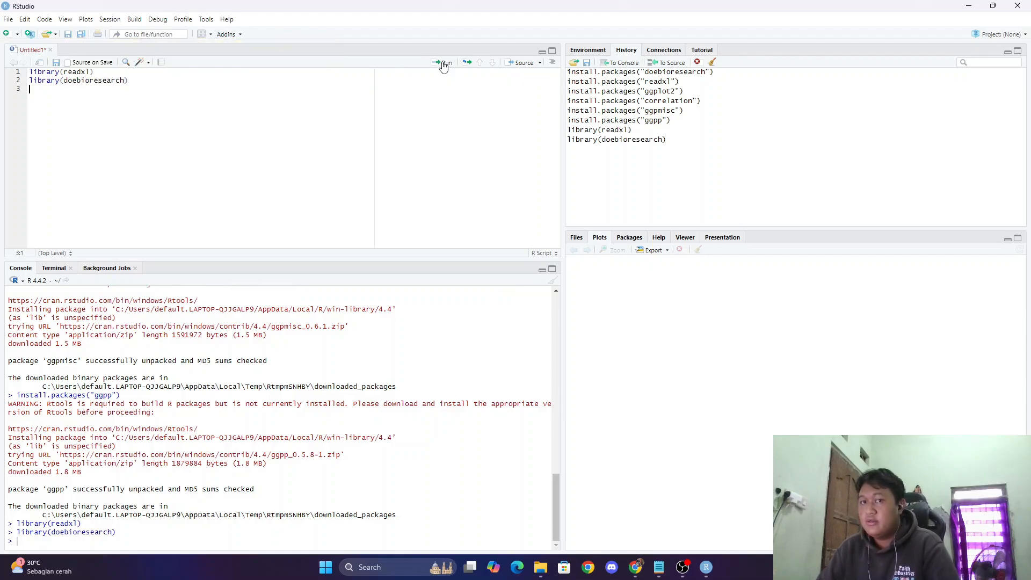
left_click_drag(116, 535, 11, 532)
left_click(45, 532)
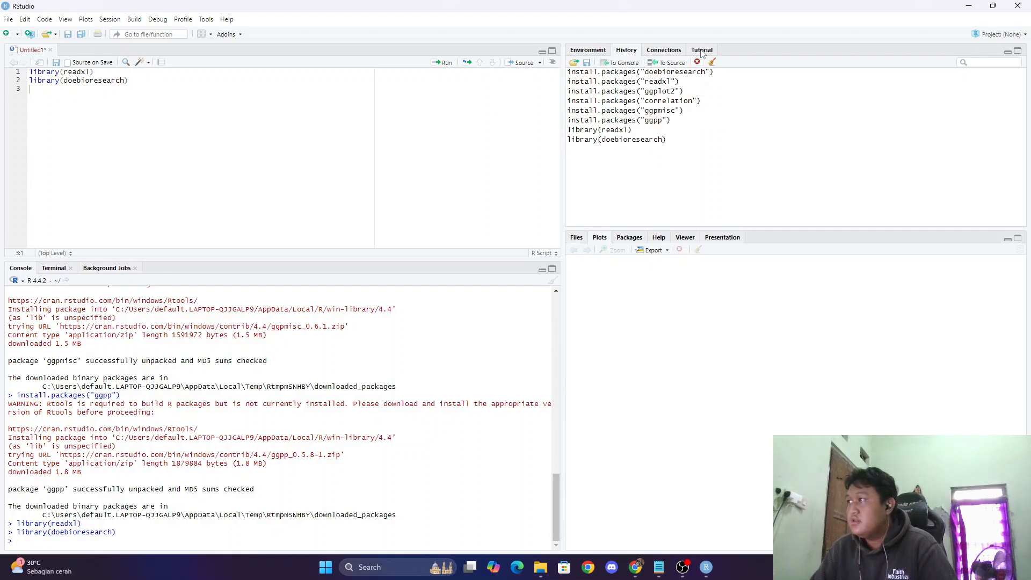
Start an Excel dataset import and choose the datarancob workbook from the DATA RANCOB folder in Downloads
left_click(595, 52)
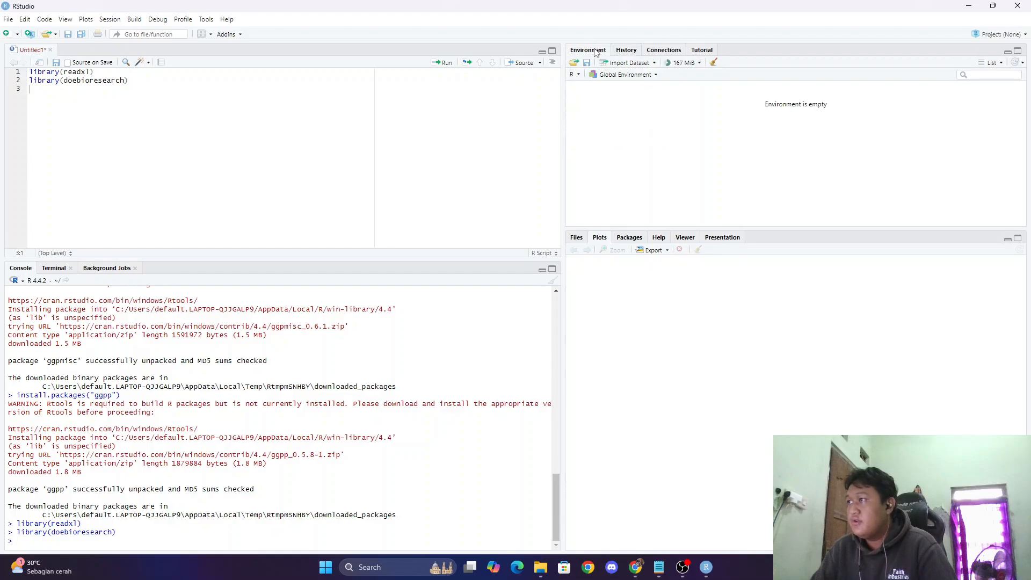
left_click(630, 64)
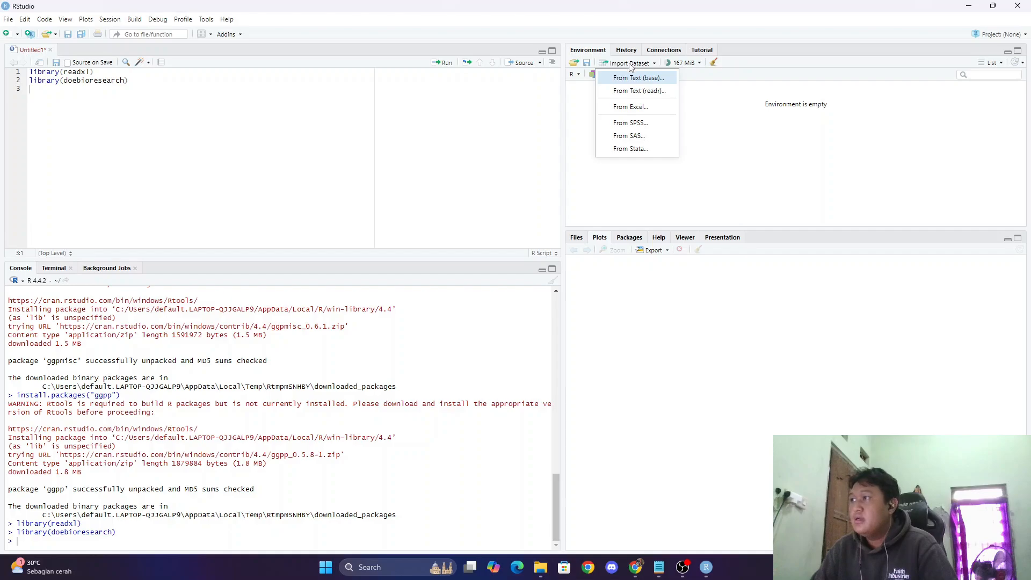
left_click(627, 107)
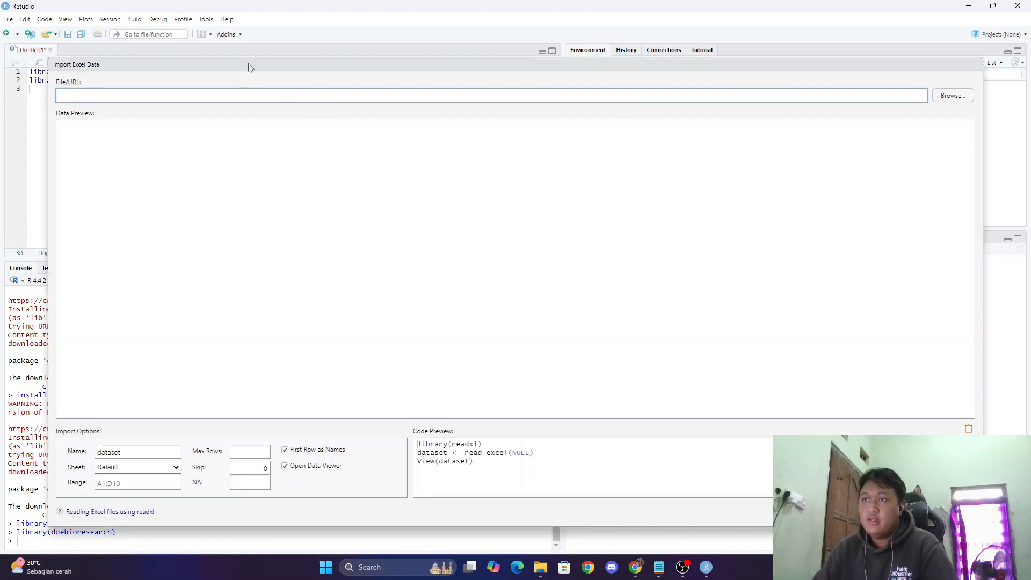
left_click_drag(248, 63, 230, 51)
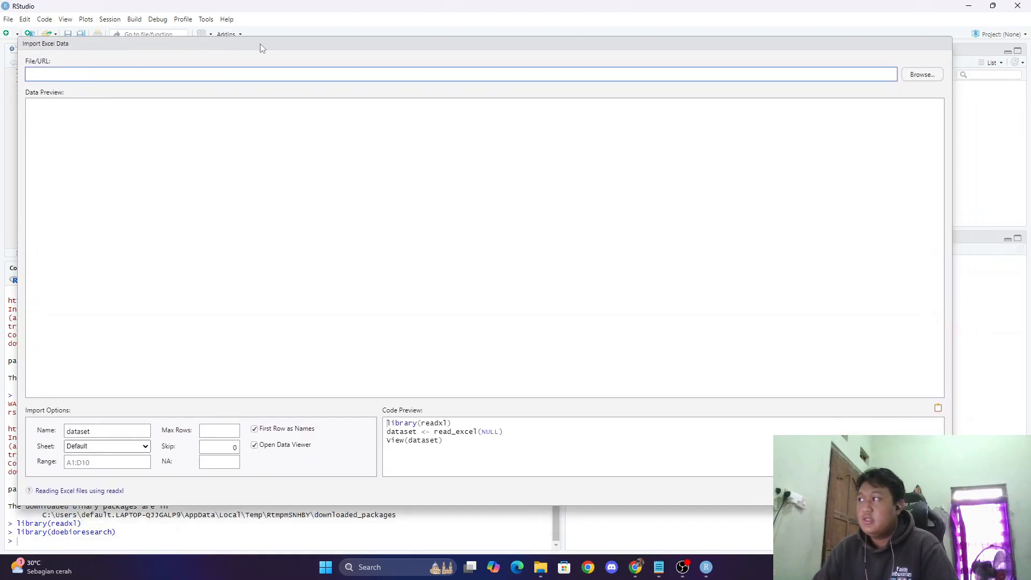
left_click(922, 75)
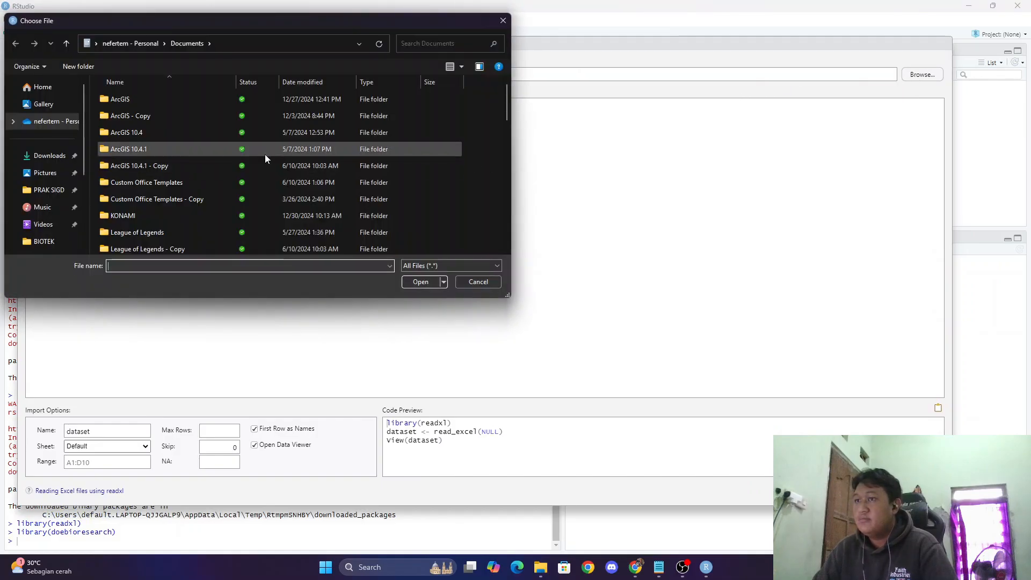
left_click(65, 155)
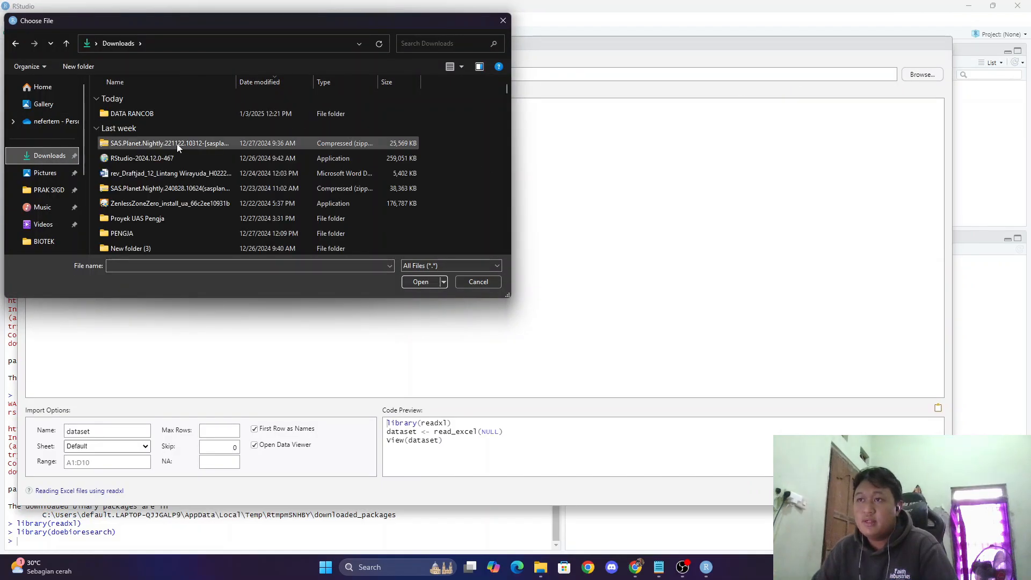
double_click(167, 111)
left_click(153, 143)
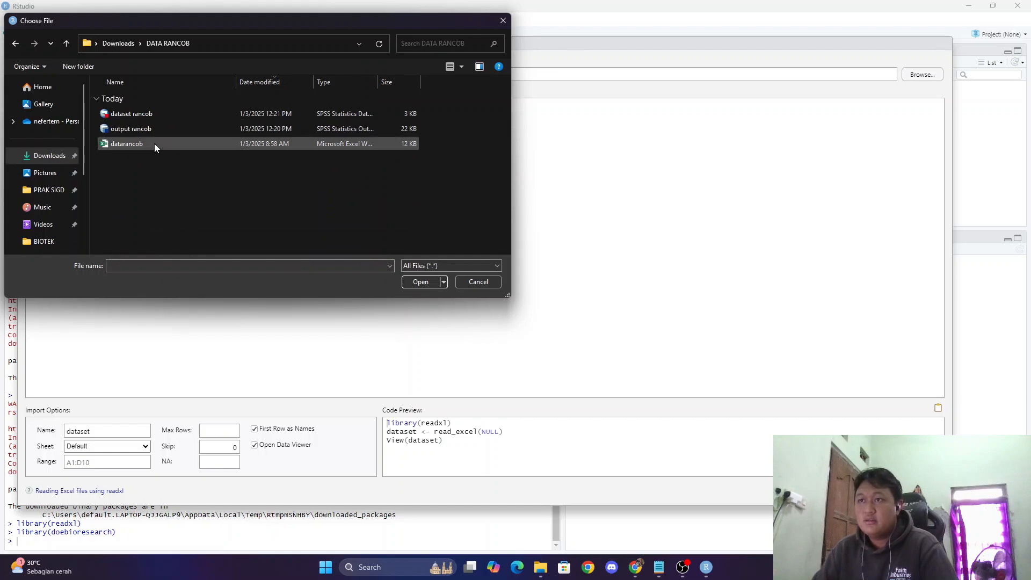
left_click(420, 282)
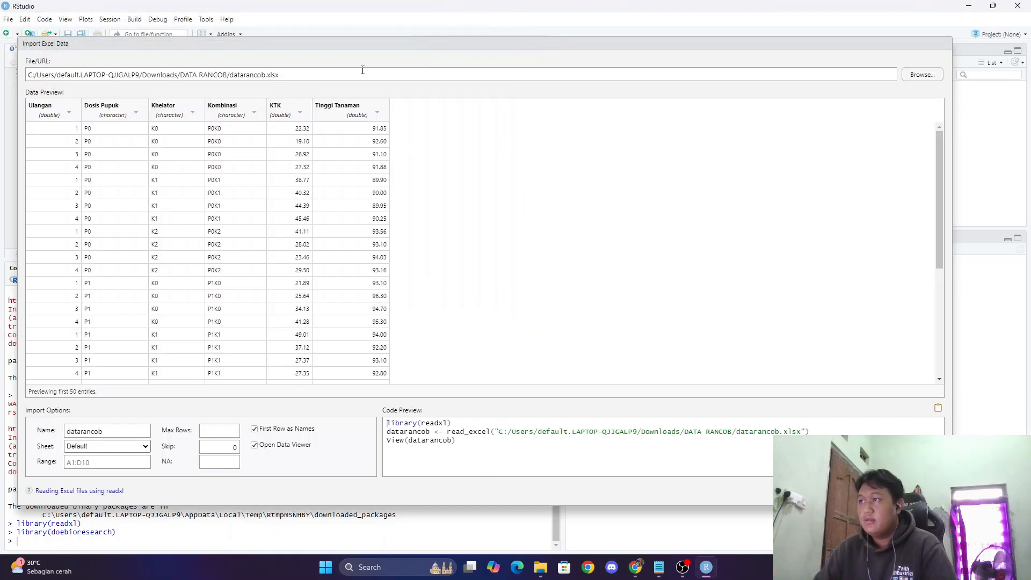
Set the Ulangan column's type to character, import the datarancob dataset and look over its rows
left_click_drag(307, 45, 328, 31)
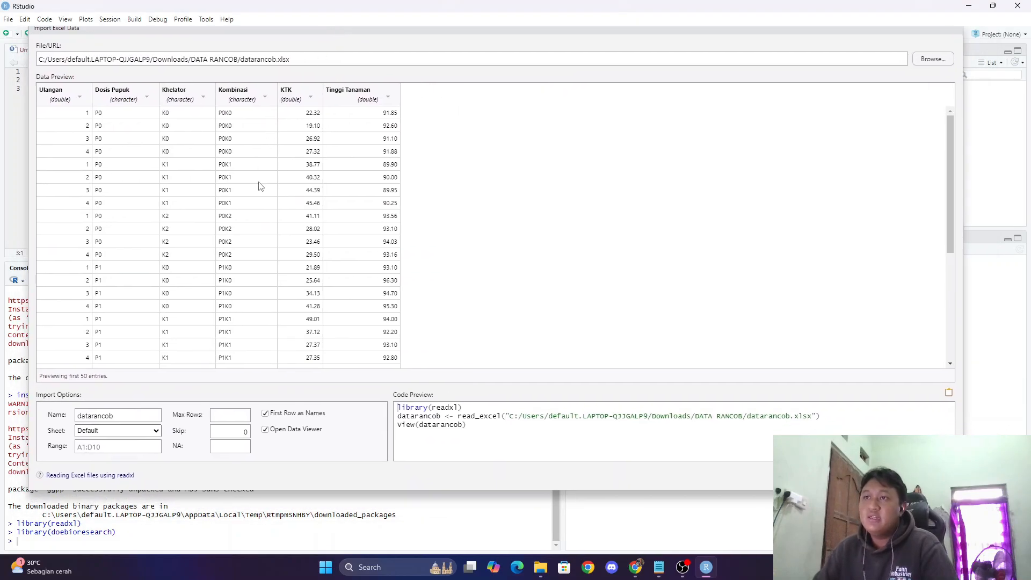
left_click(72, 102)
left_click(65, 120)
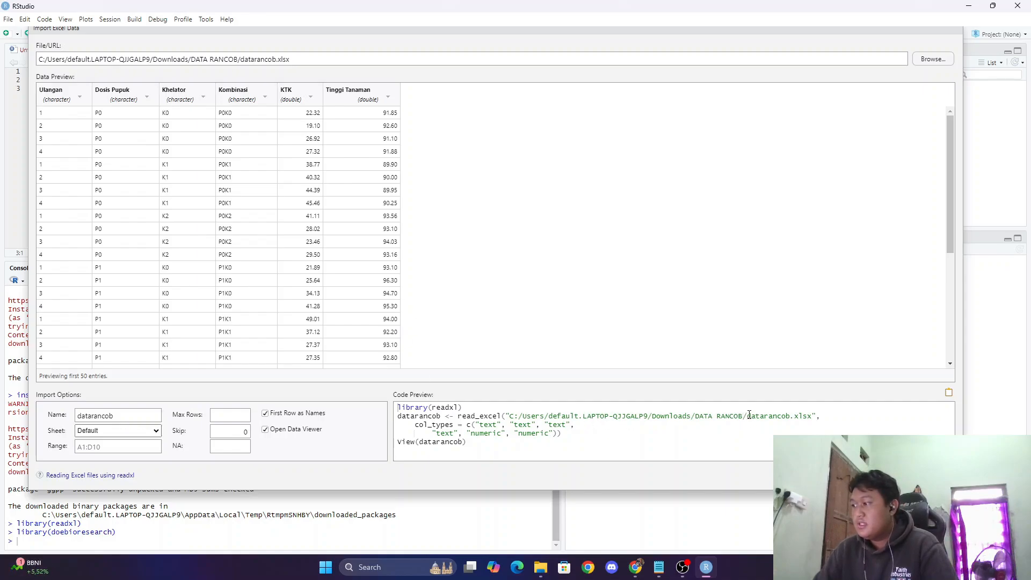
left_click_drag(476, 425, 559, 434)
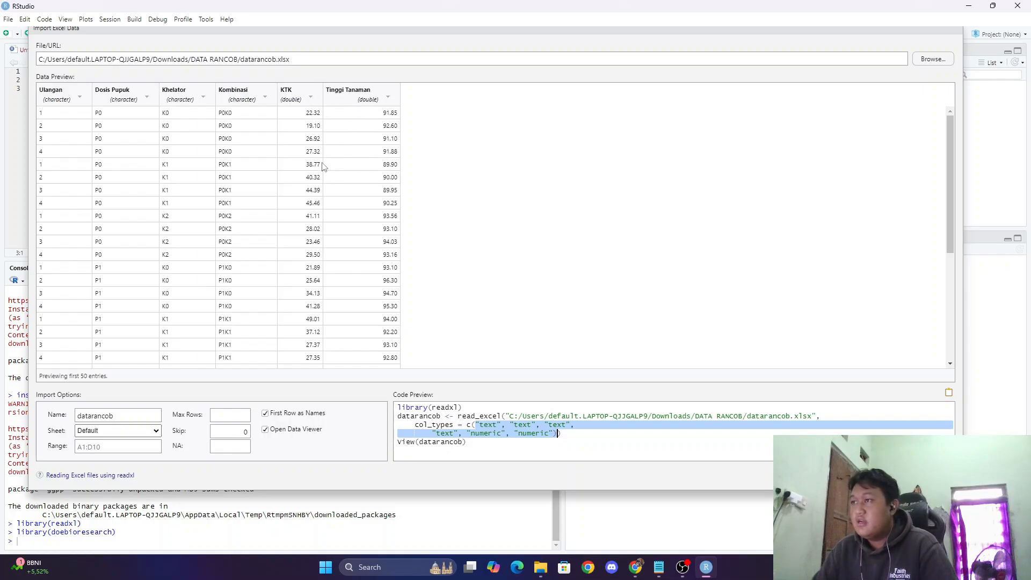
left_click(485, 438)
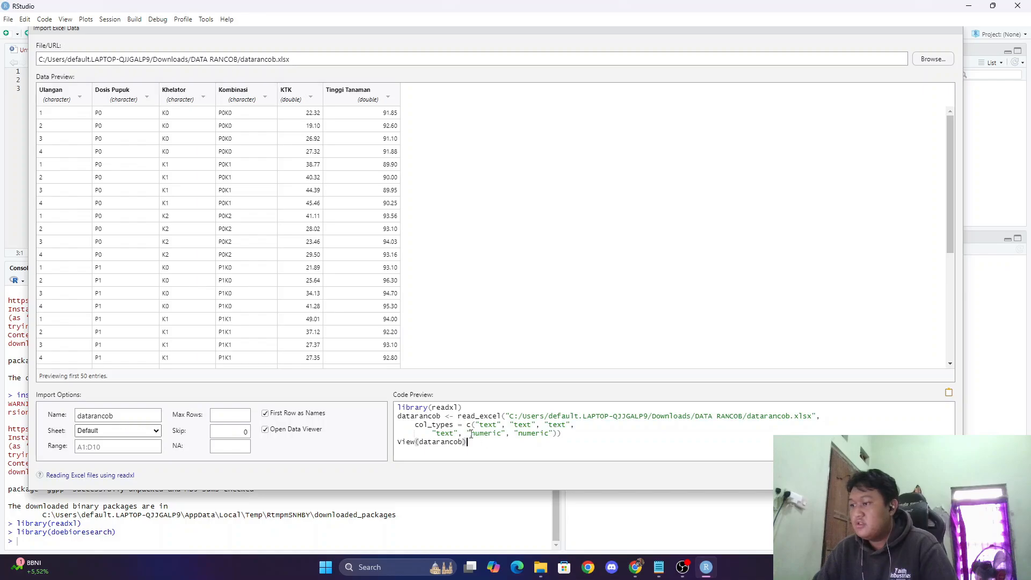
left_click(471, 434)
left_click(563, 434)
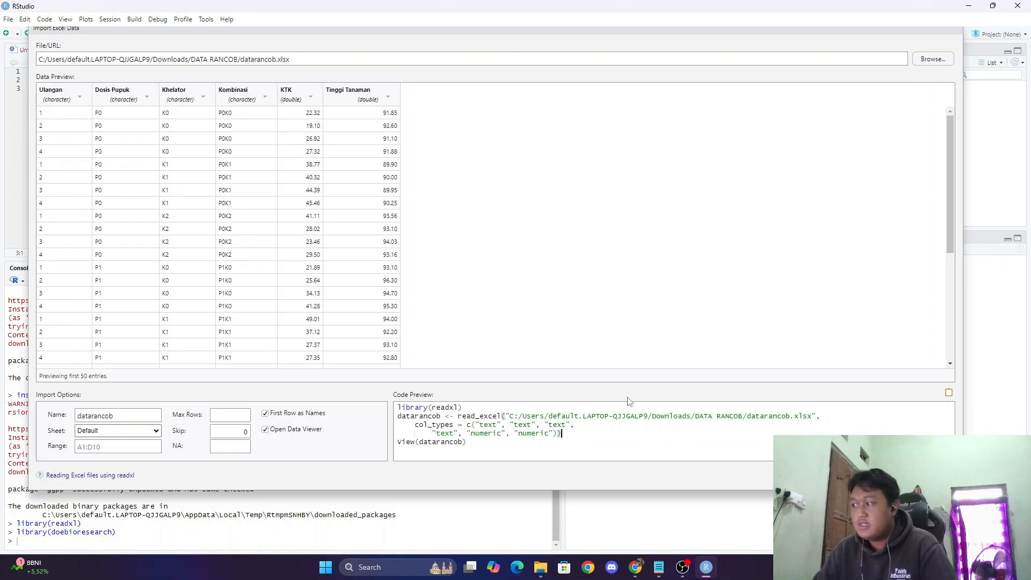
left_click(890, 475)
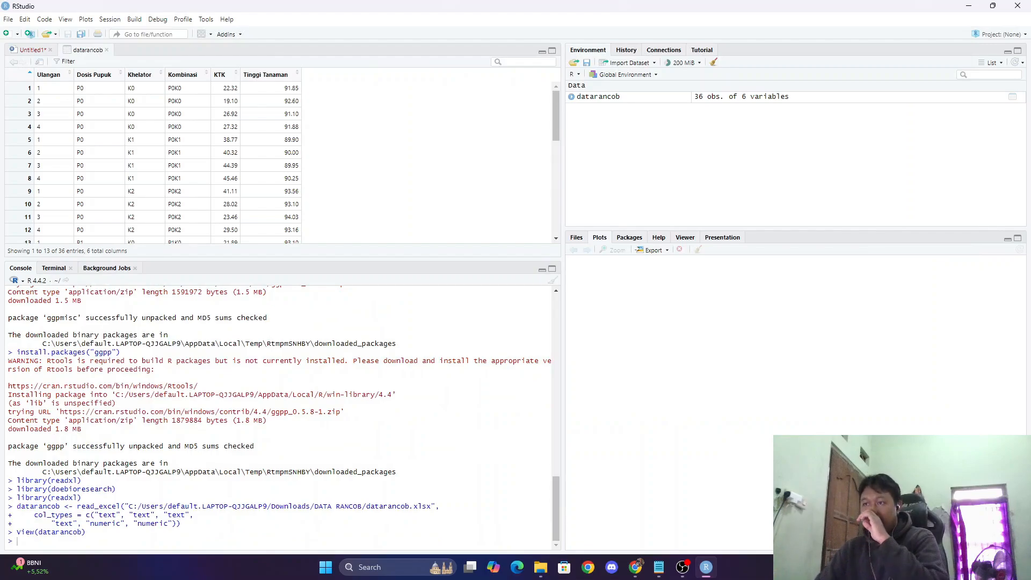
scroll(157, 110, "down", 5)
scroll(198, 153, "up", 5)
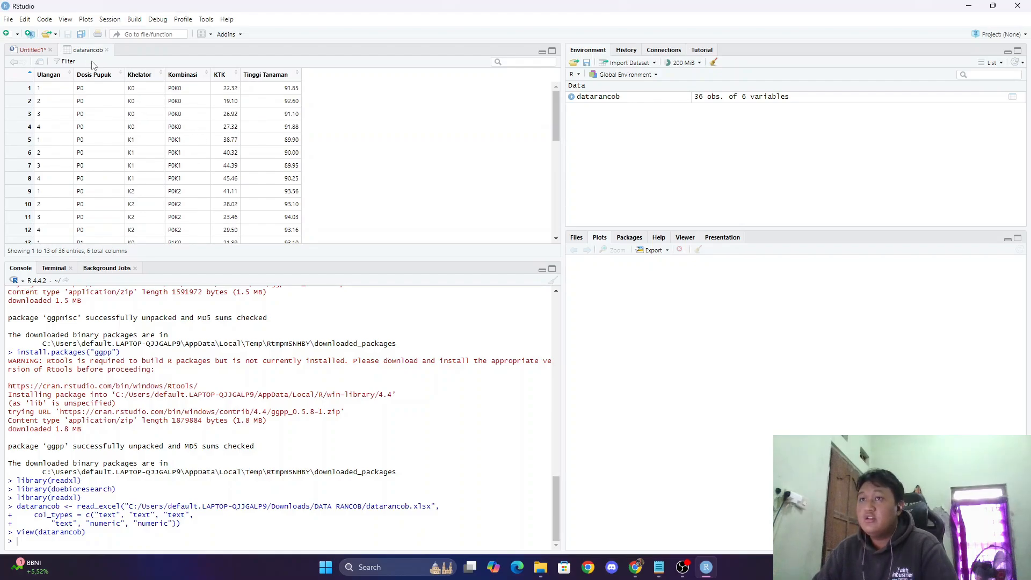
Begin the script's third line by assigning a call to the two-factor randomized block function frbd2fact to analisis
left_click(28, 51)
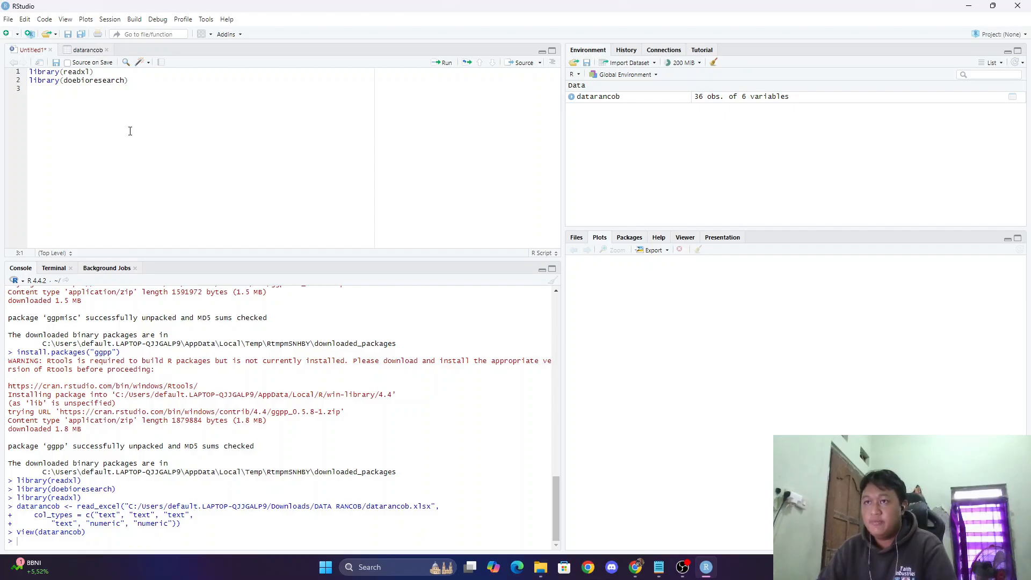
type("analisis")
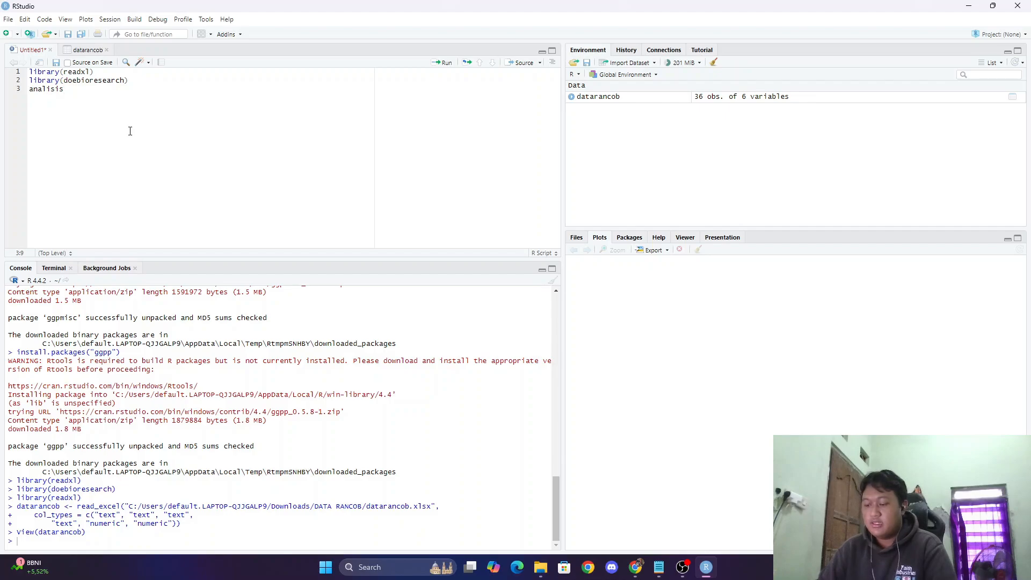
type("<-")
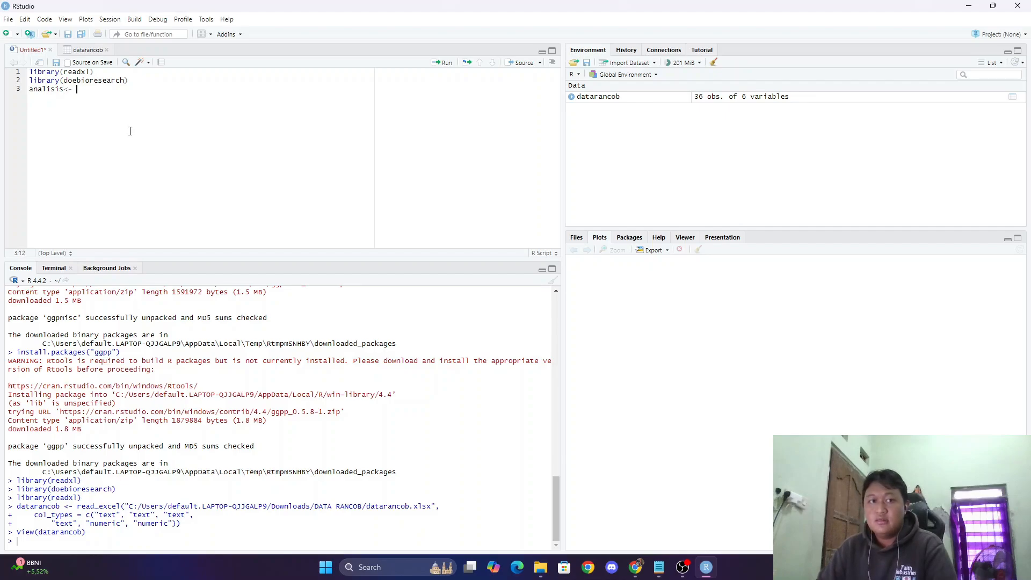
type("fr")
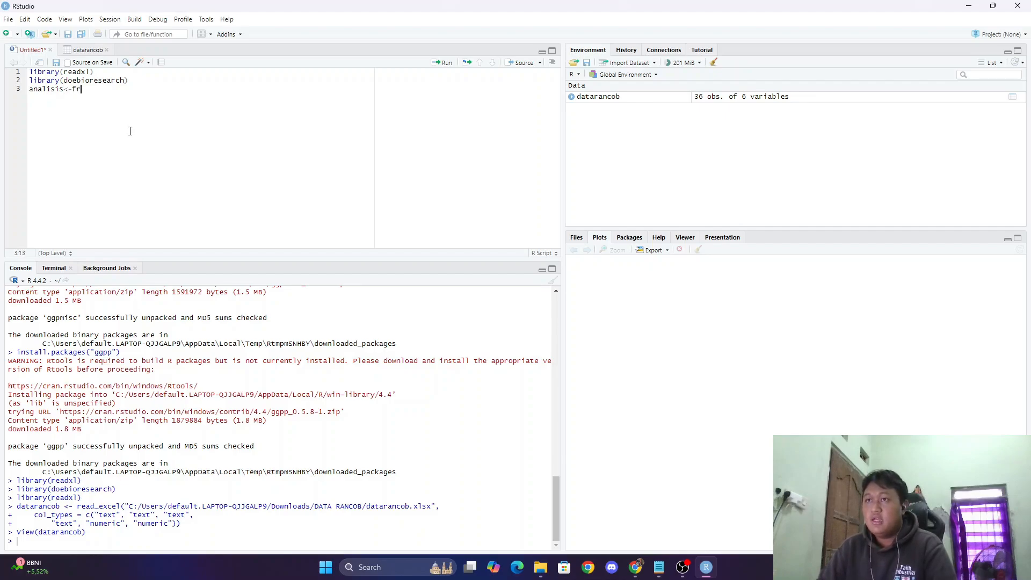
type("bd")
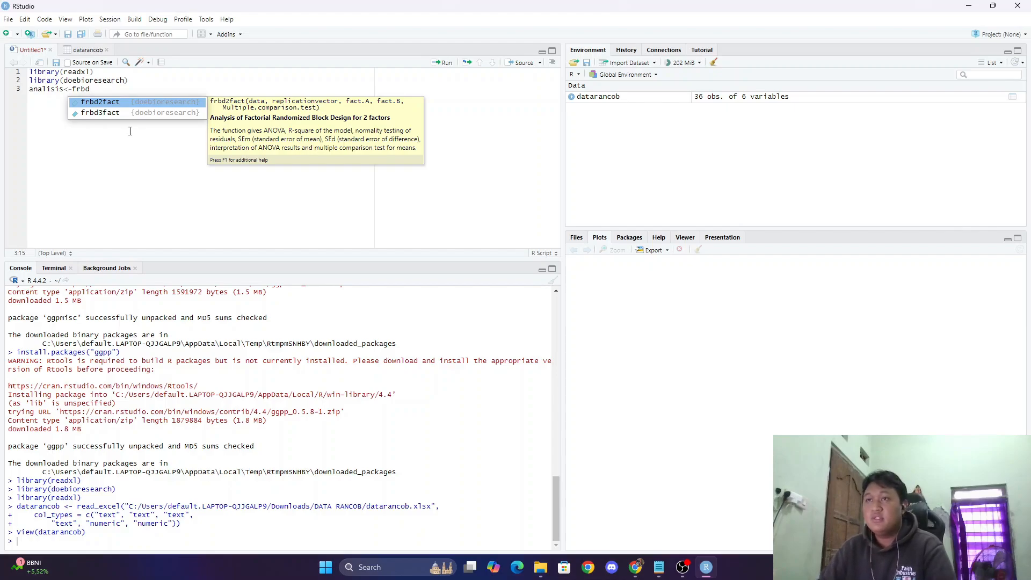
key("Return")
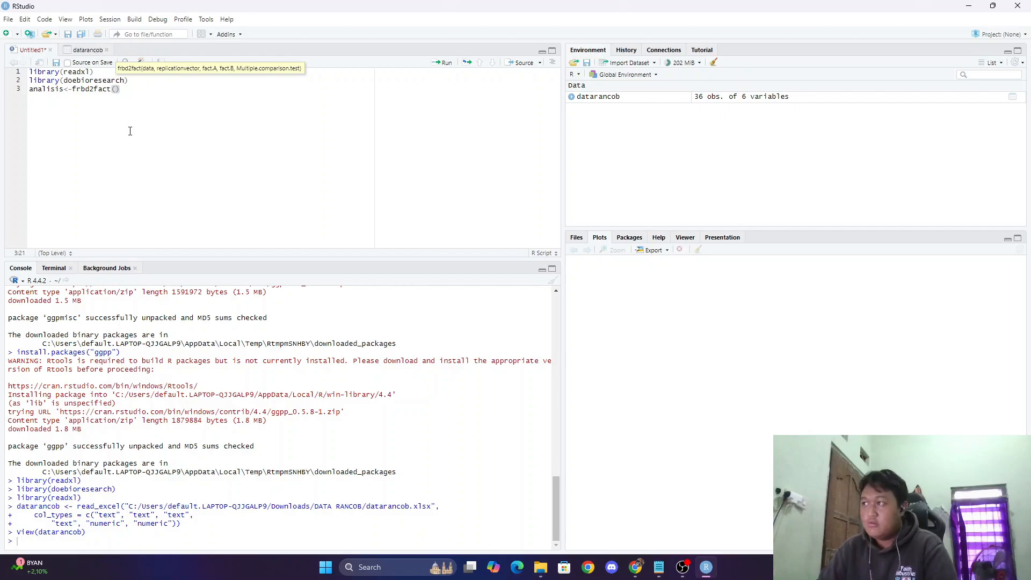
Enter columns 5:6 of datarancob as the frbd2fact data argument, checking the column order in the dataset
type("data")
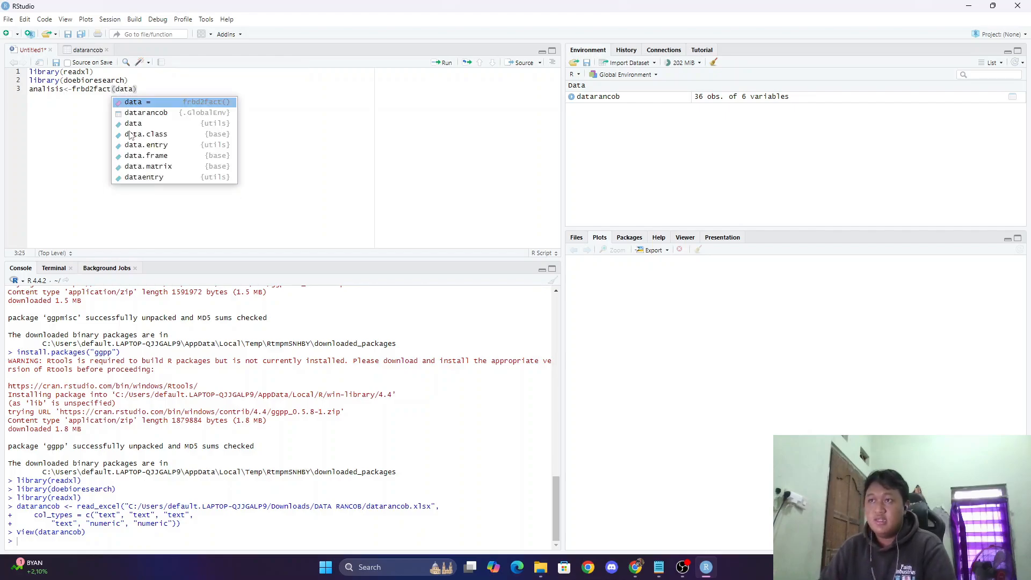
key("Down")
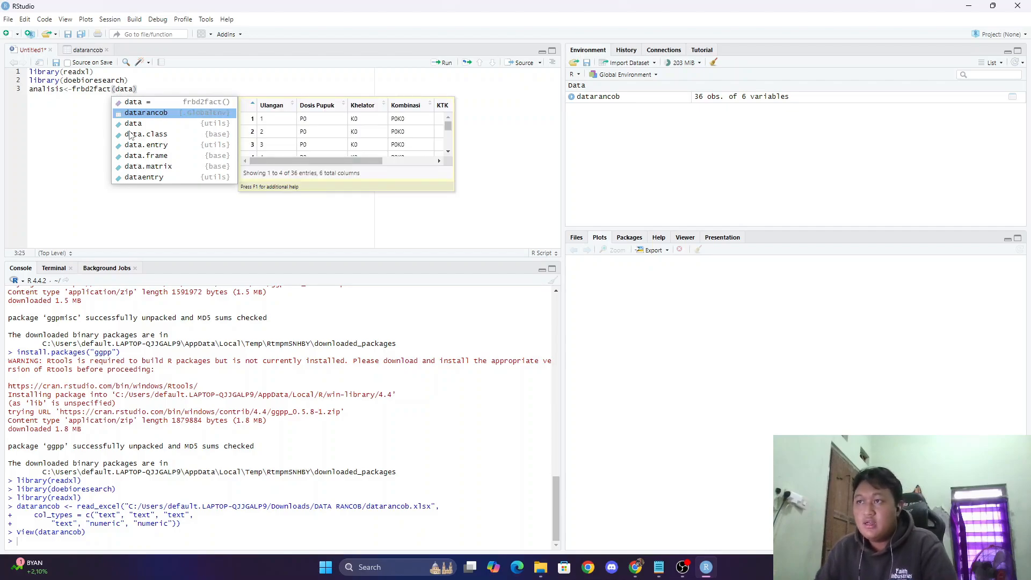
key("Return")
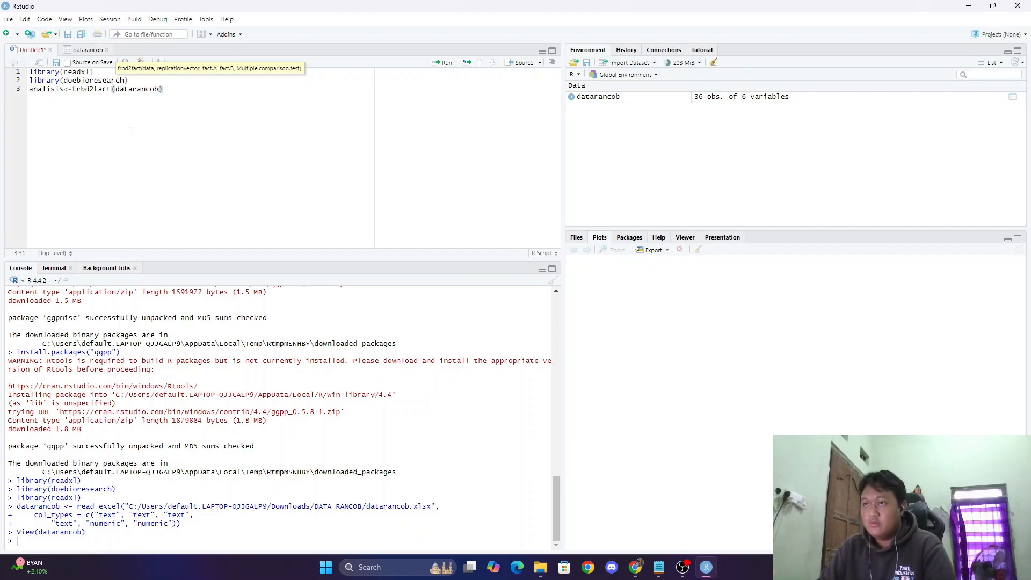
type("[")
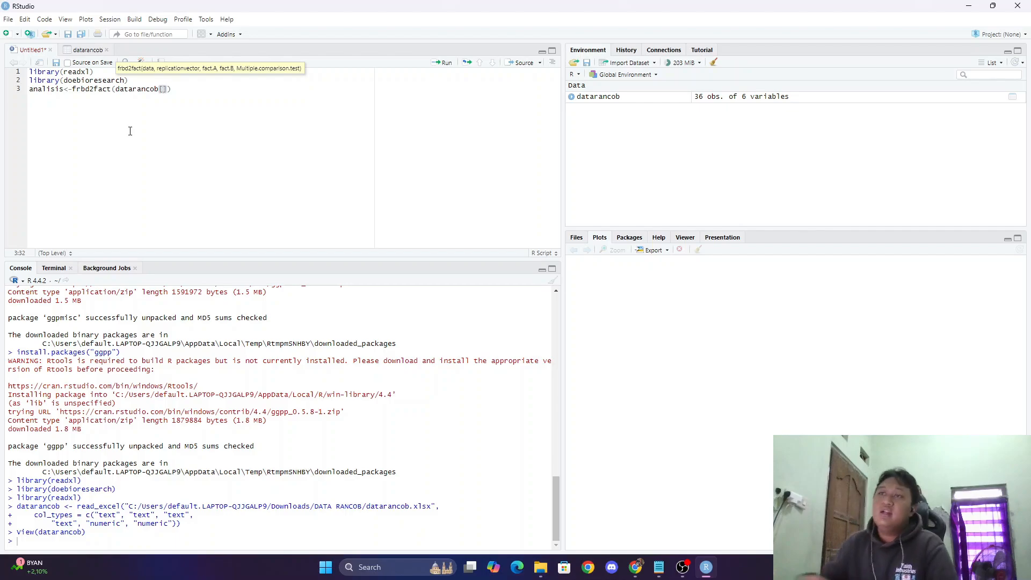
left_click(75, 51)
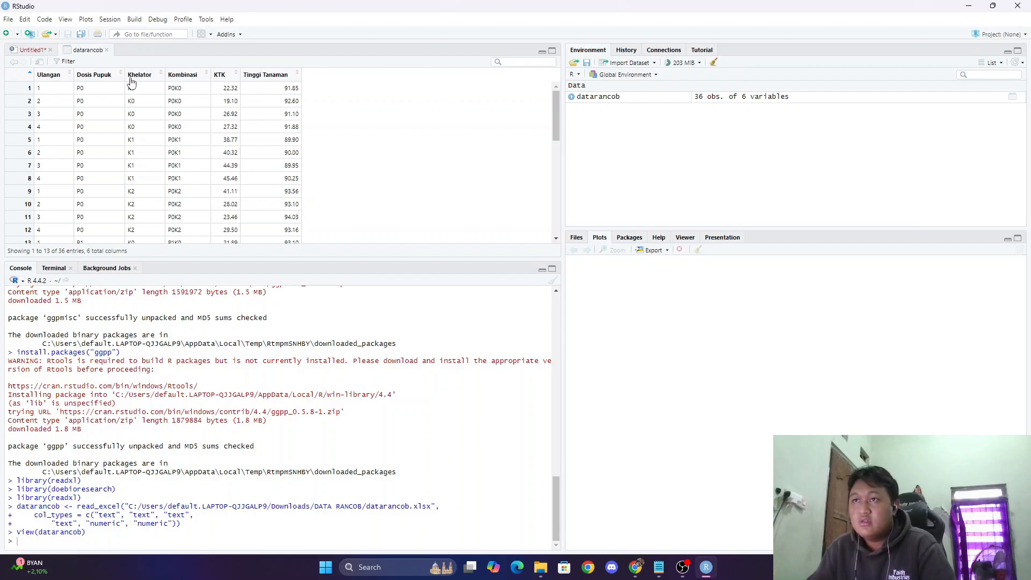
left_click(31, 50)
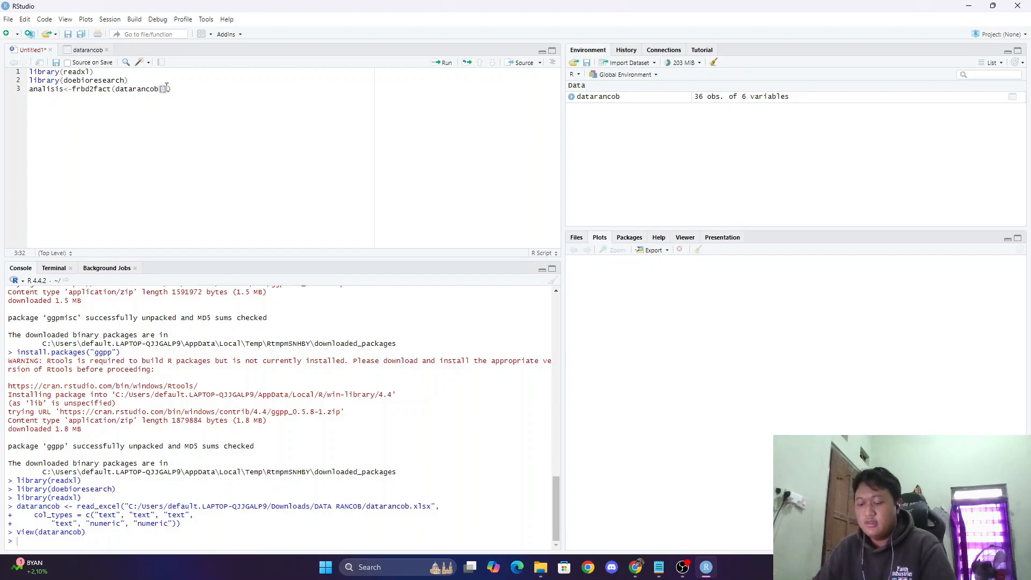
type("5,")
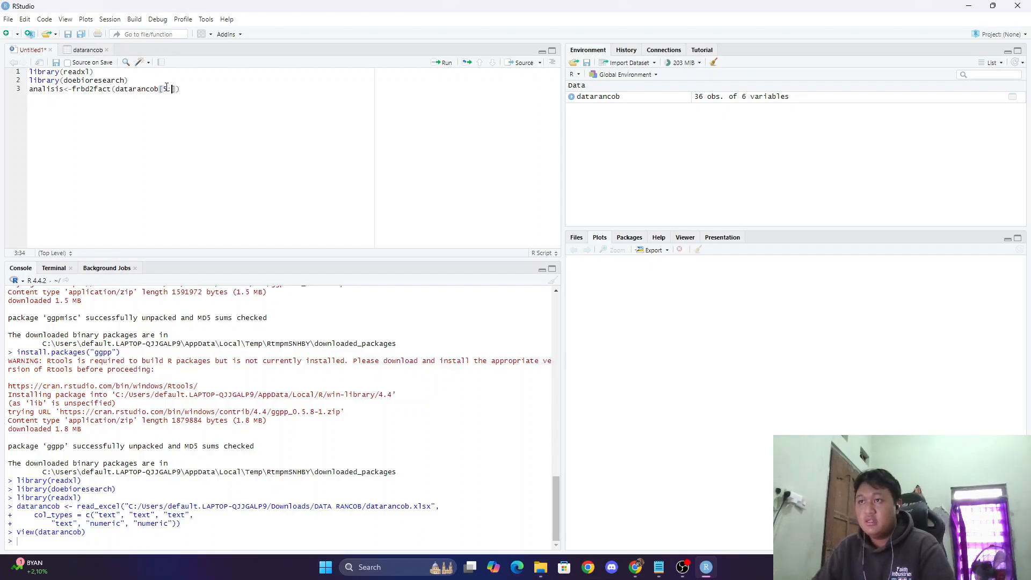
type(" 6")
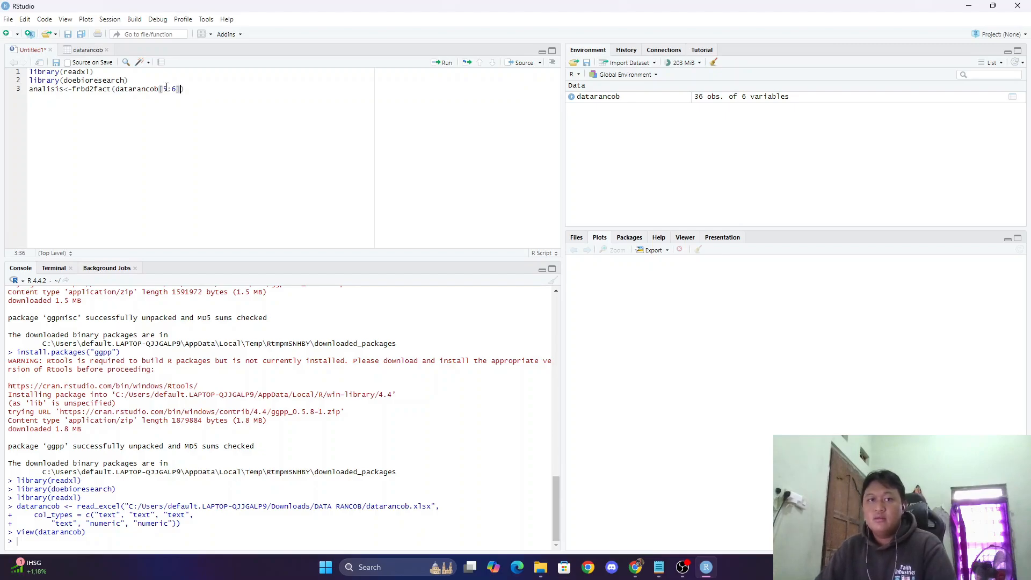
Add datarancob$Ulangan as the replication vector and datarancob$`Dosis Pupuk` as the first factor of the frbd2fact call
type("],datarancob")
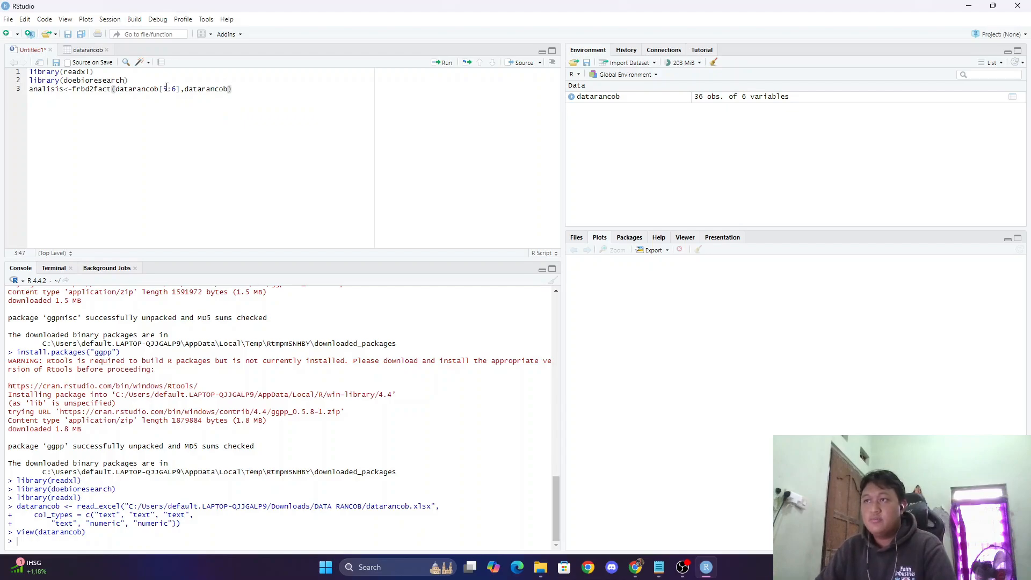
type("$")
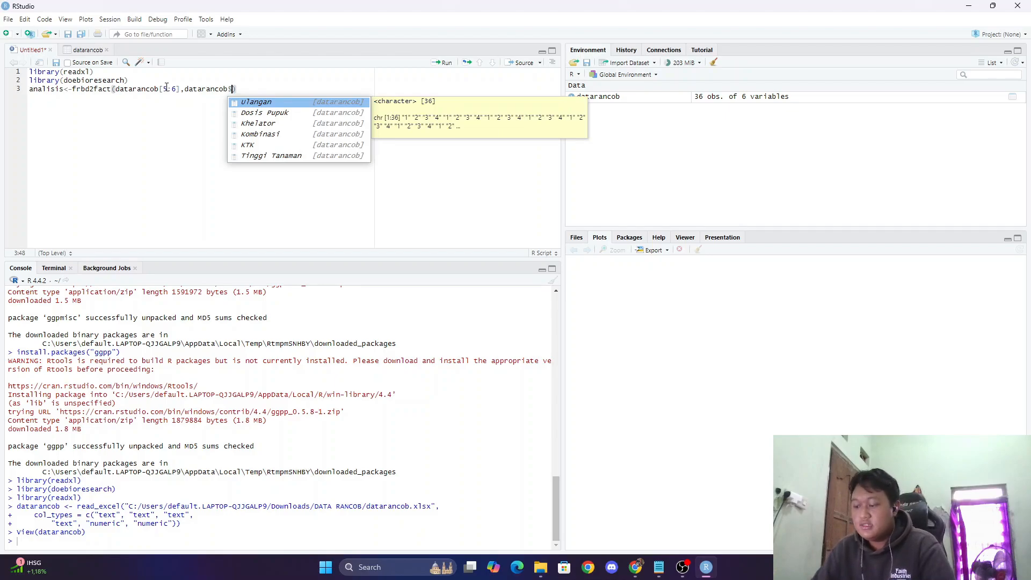
key("Return")
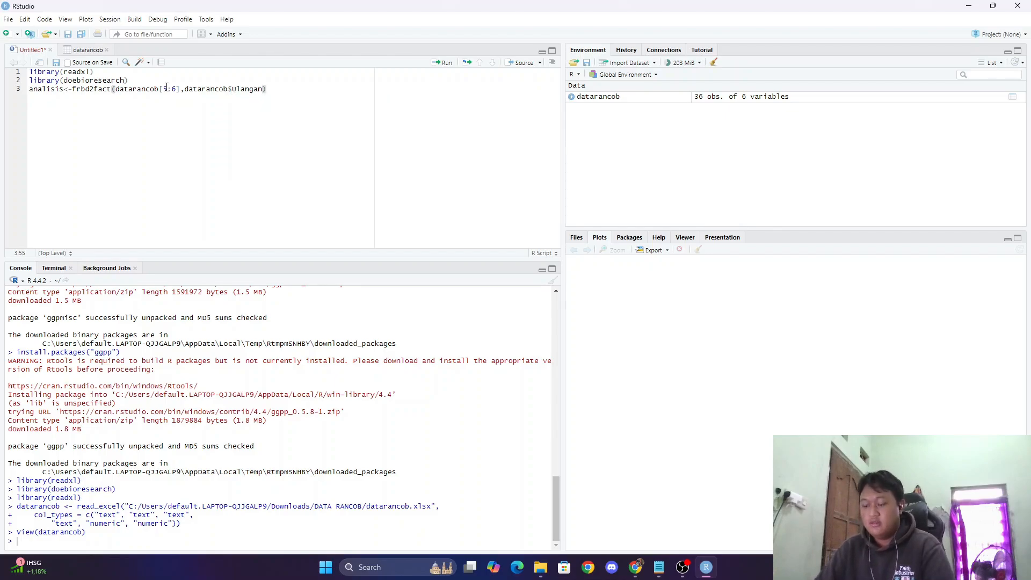
type(",data")
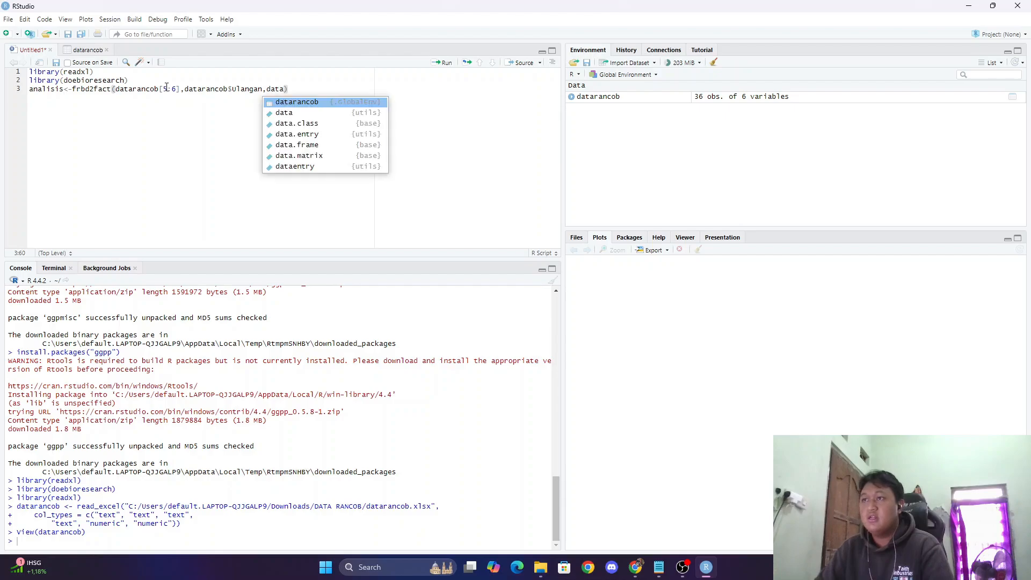
key("Return")
type("$")
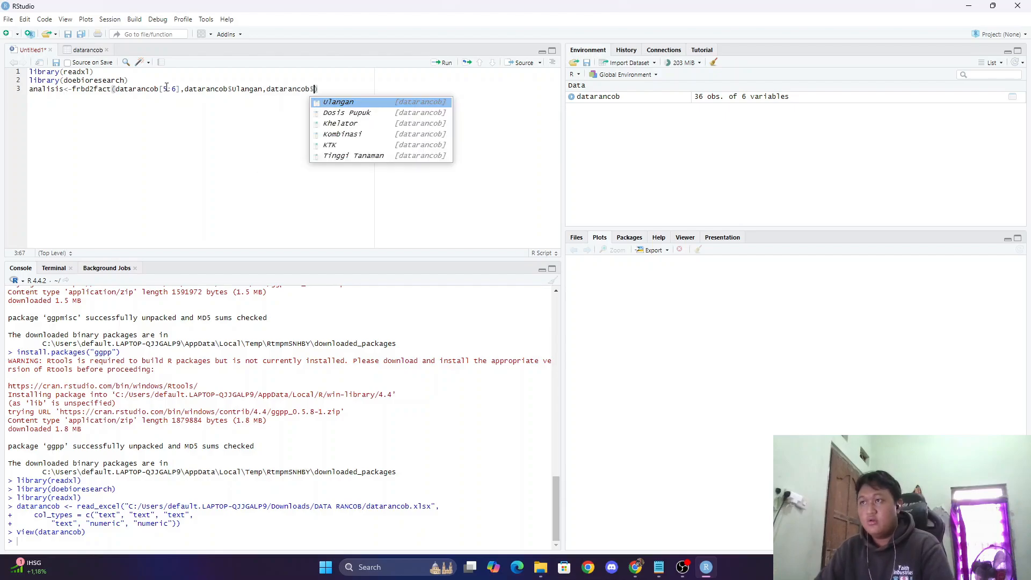
key("Down")
key("Return")
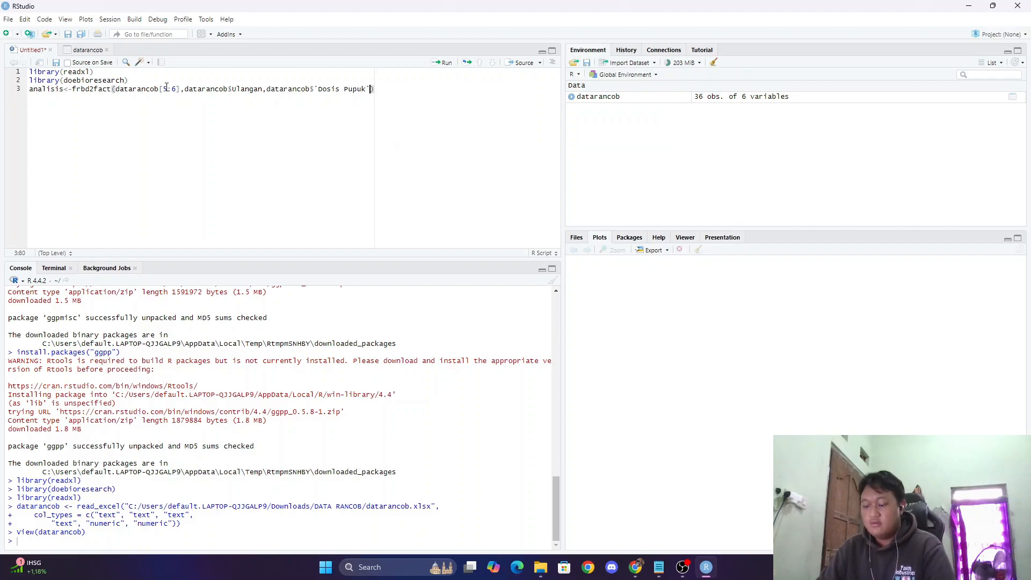
Add datarancob$Khelator as the second factor and 1 as the multiple comparison test, run the line and check its console entry
type(",data")
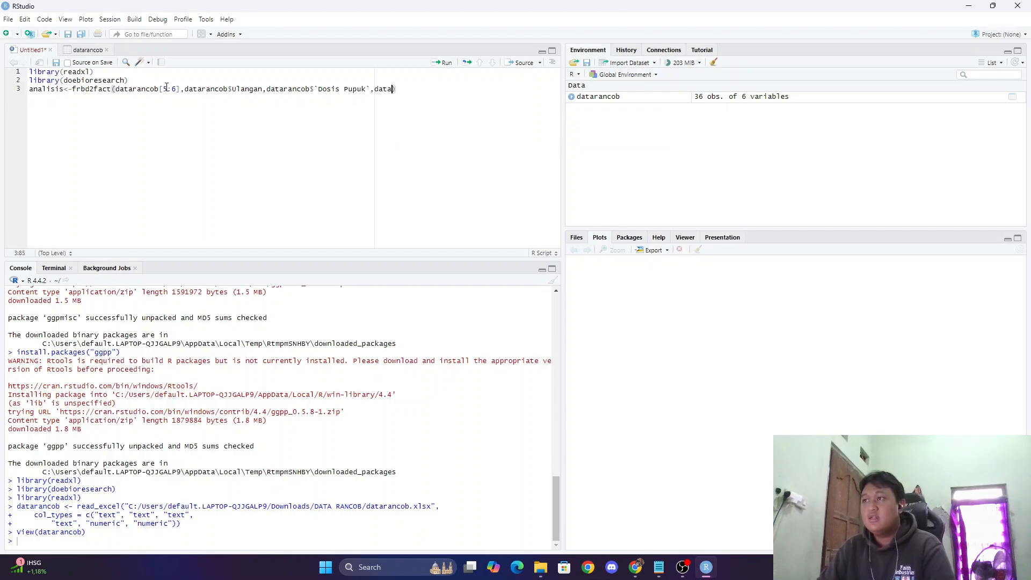
key("Return")
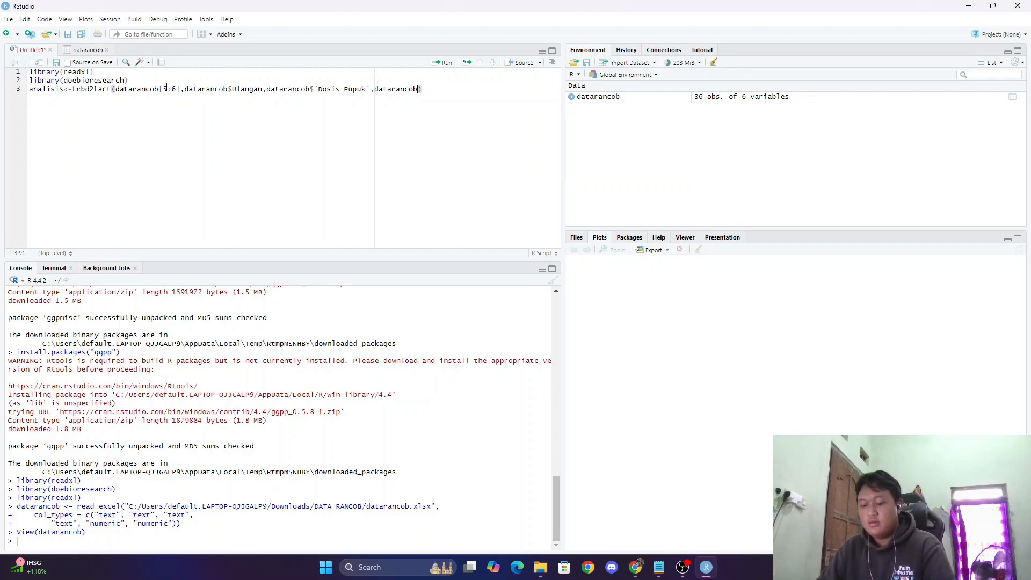
type("$")
key("Down")
key("Down")
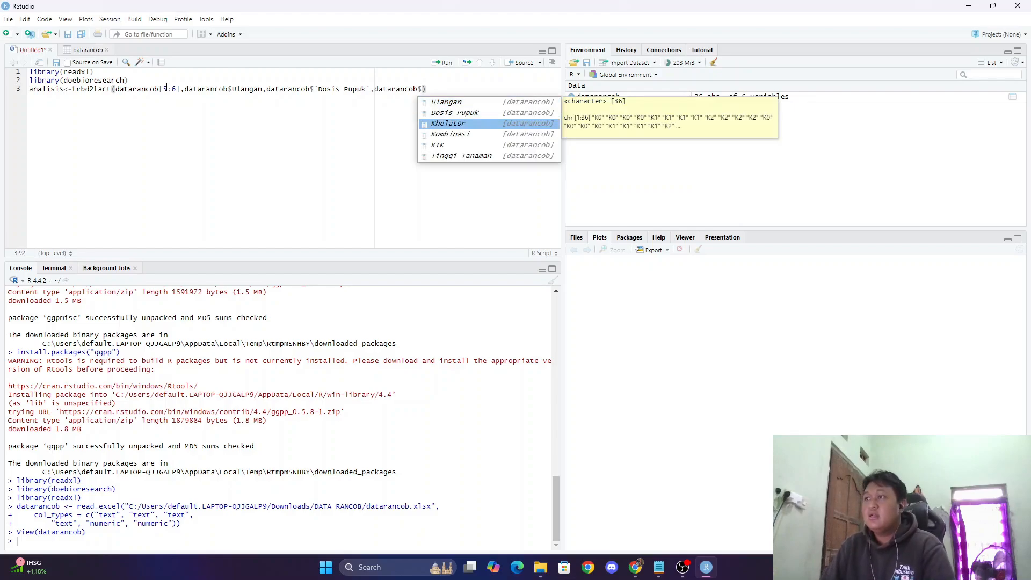
key("Return")
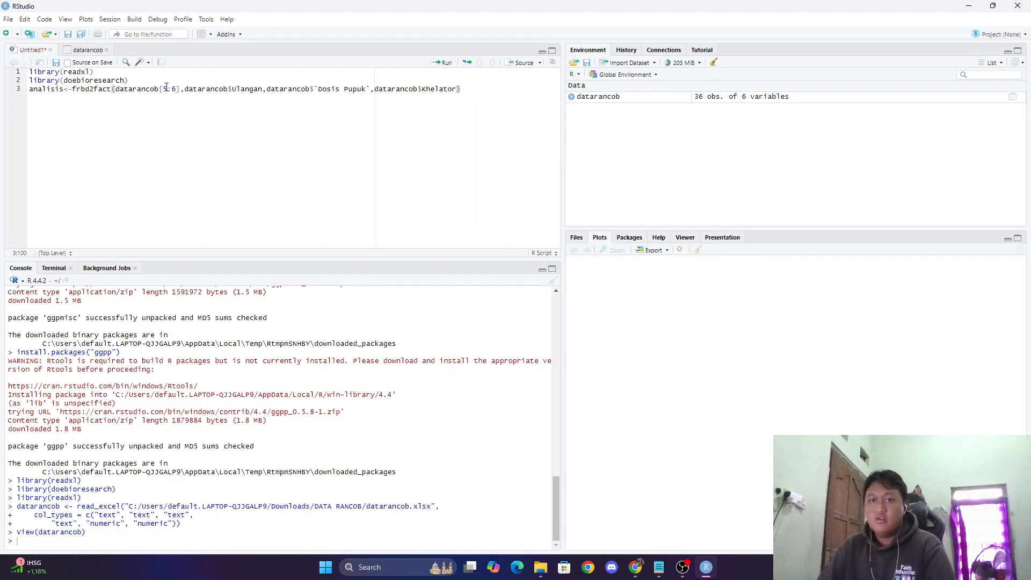
type(",1")
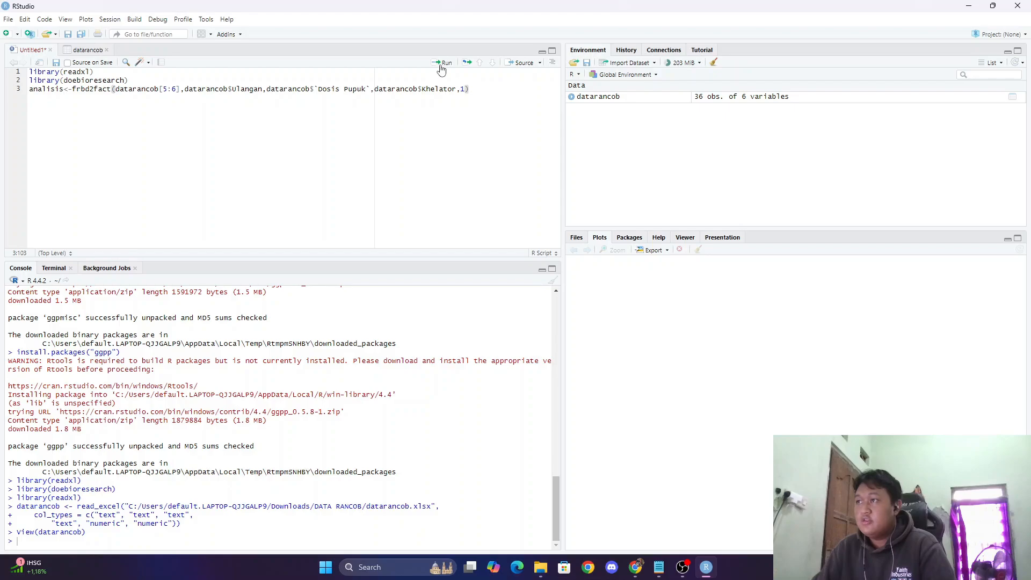
left_click(443, 62)
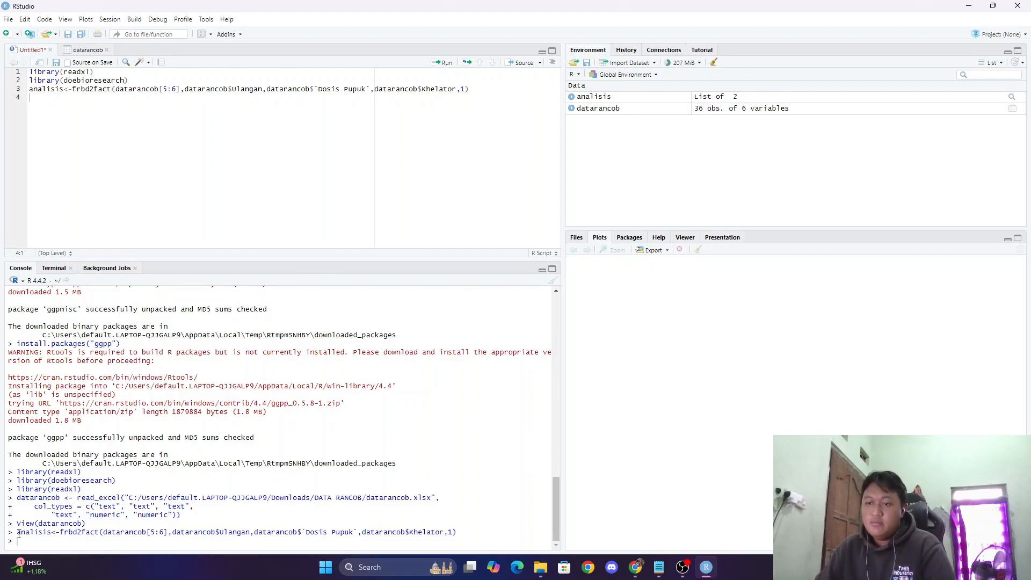
left_click_drag(16, 532, 355, 542)
left_click_drag(451, 539, 461, 532)
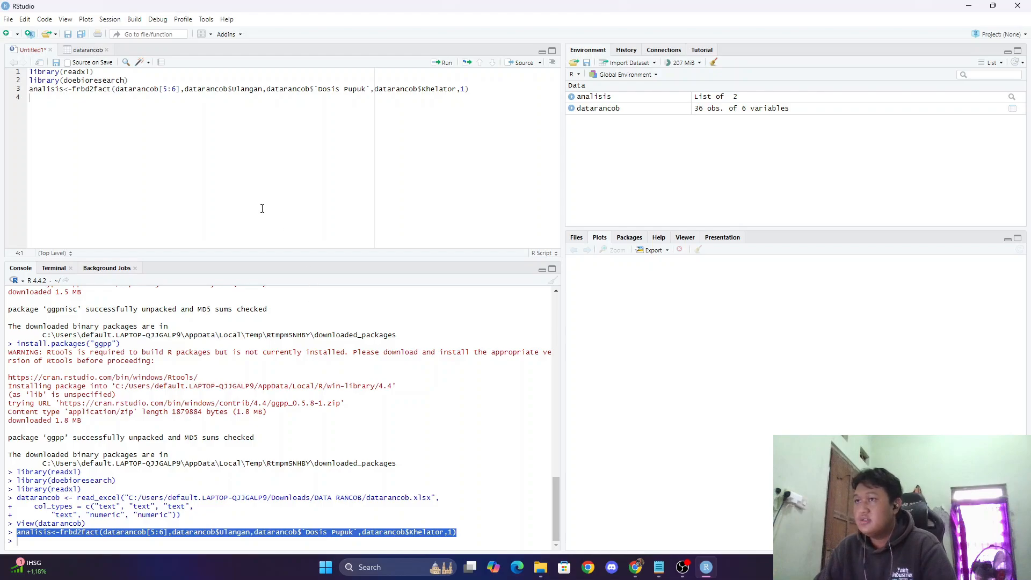
Write print(analisis) on the script's fourth line, run it and look back through the printed Tinggi Tanaman and KTK results
left_click(82, 104)
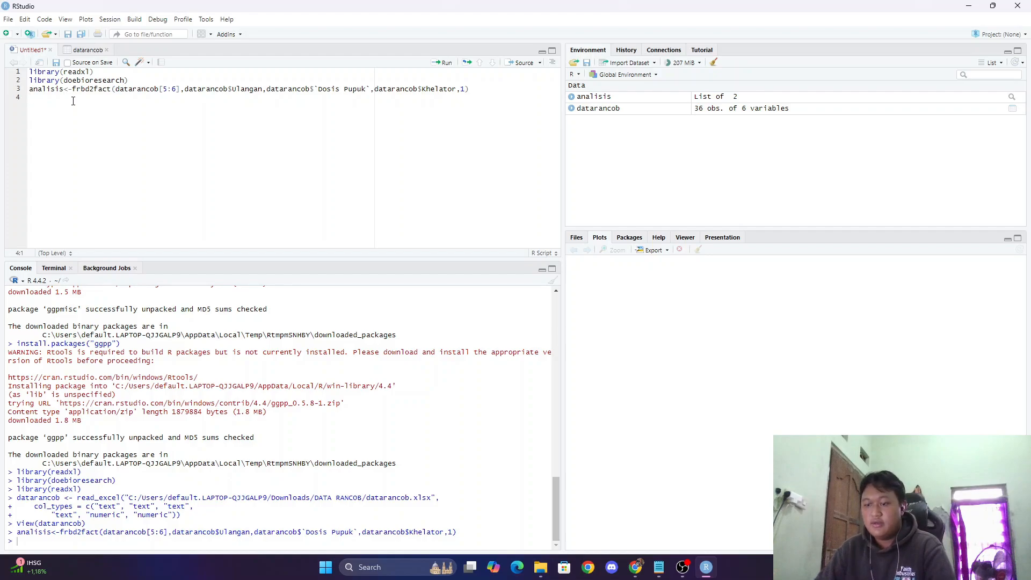
type("print")
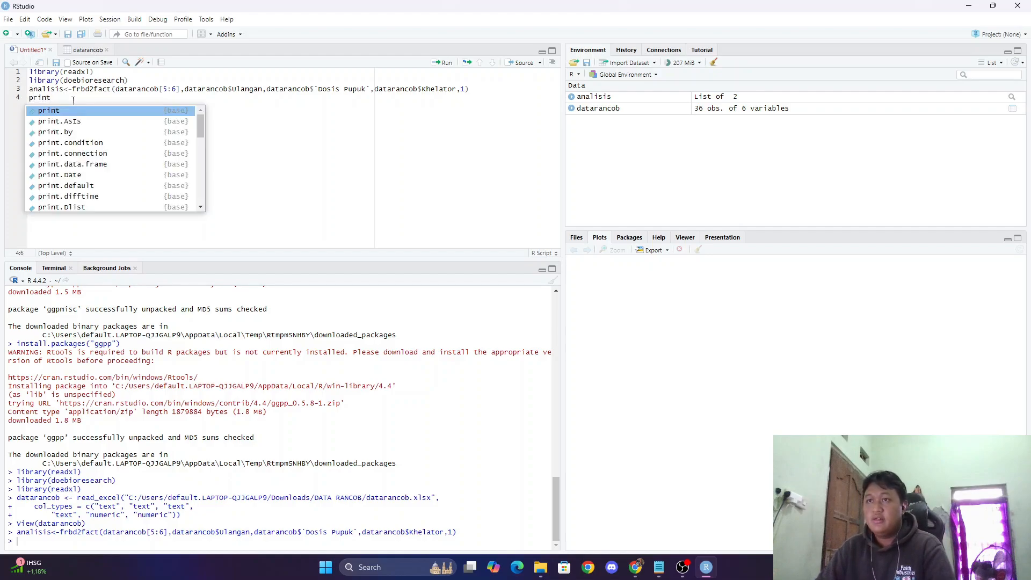
type("(")
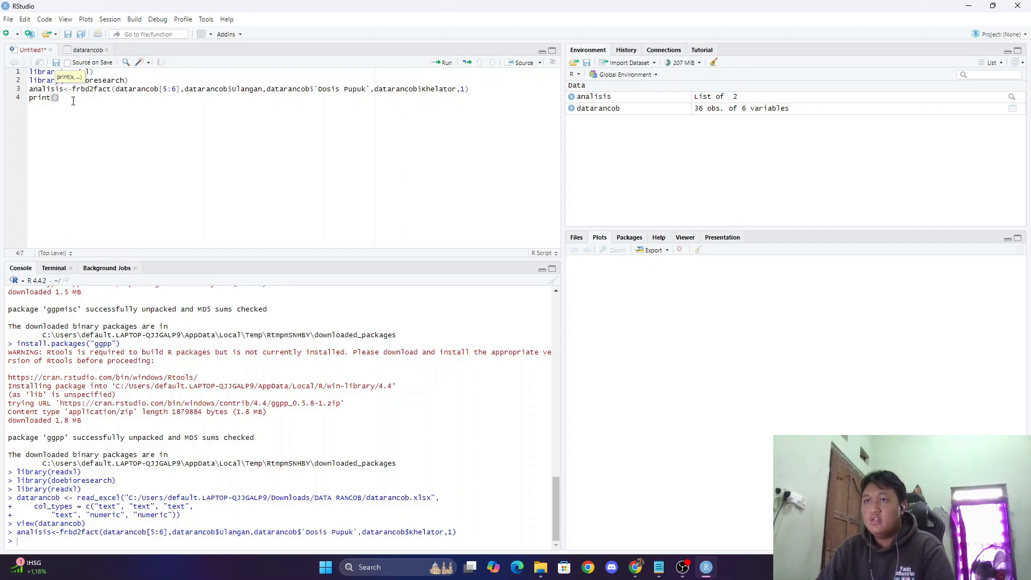
type("analis")
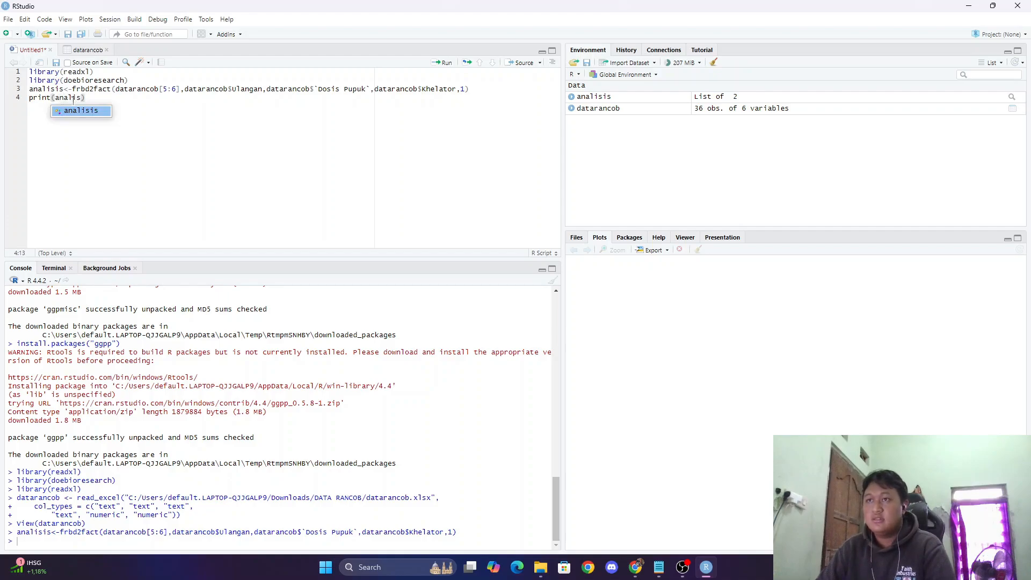
key("Tab")
left_click(112, 98)
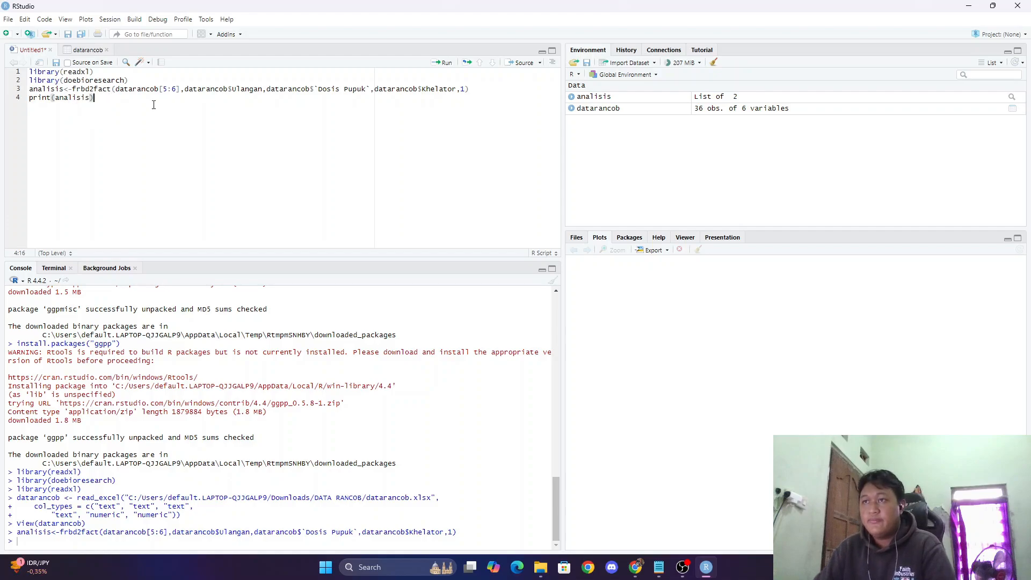
left_click(445, 63)
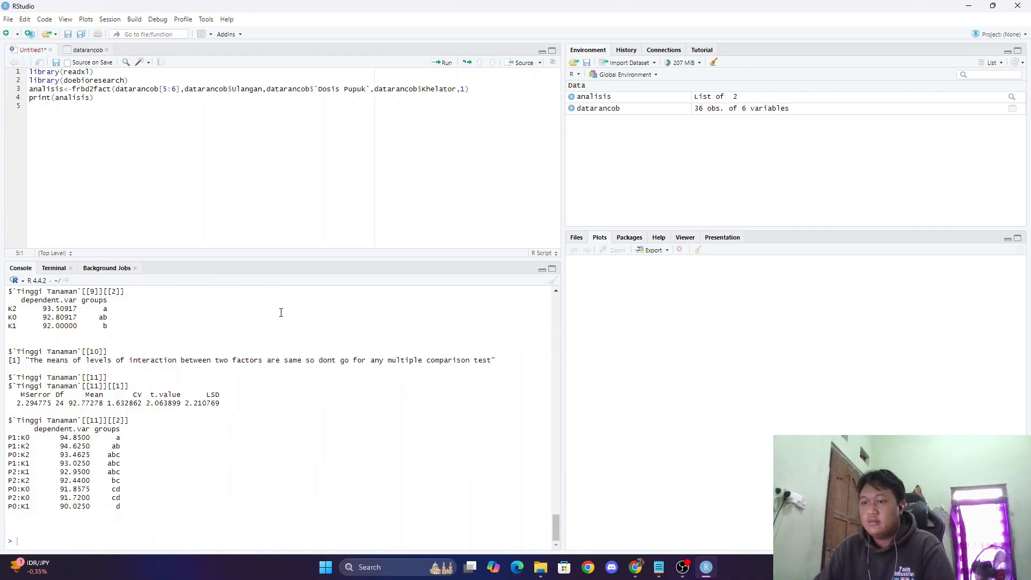
scroll(166, 373, "up", 20)
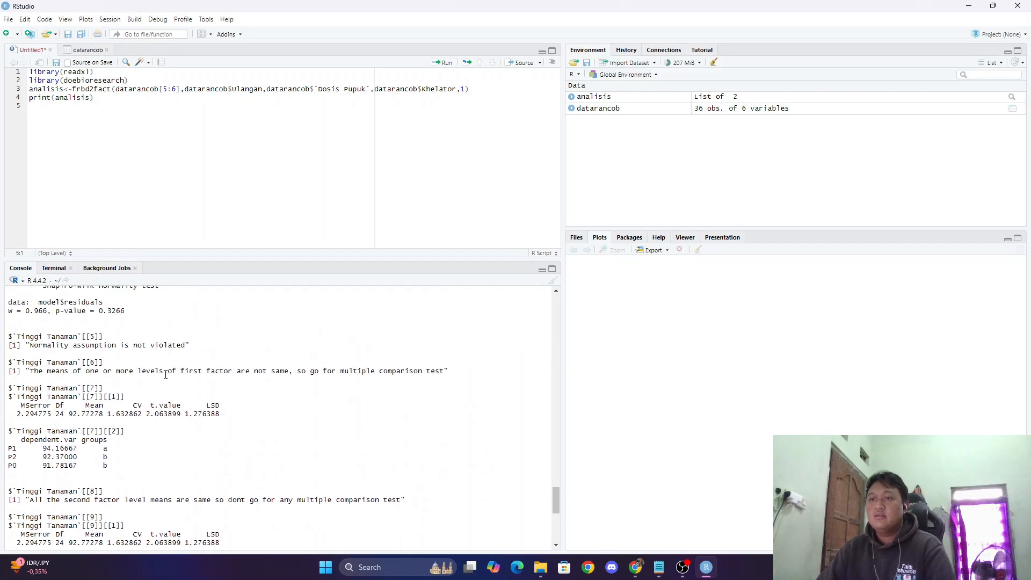
scroll(166, 374, "up", 7)
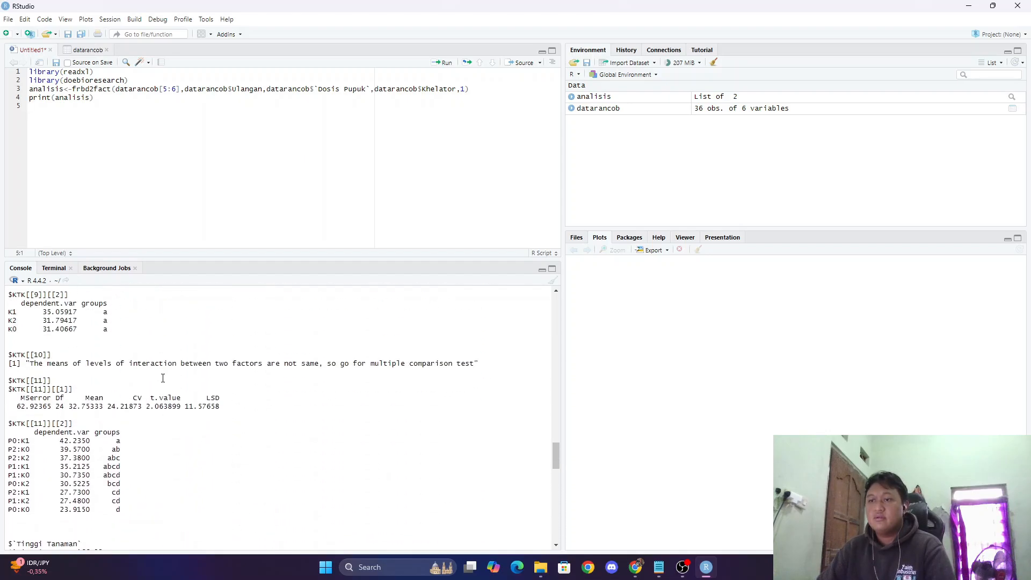
Examine the KTK analysis of variance table, its interaction significance and the Shapiro-Wilk normality test in the printed output
scroll(162, 379, "up", 15)
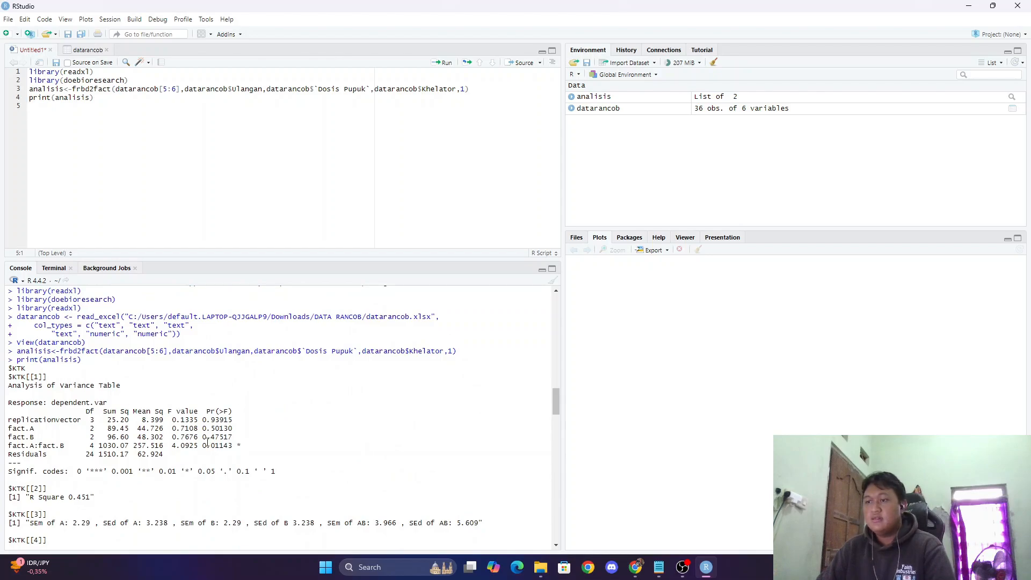
scroll(208, 442, "down", 3)
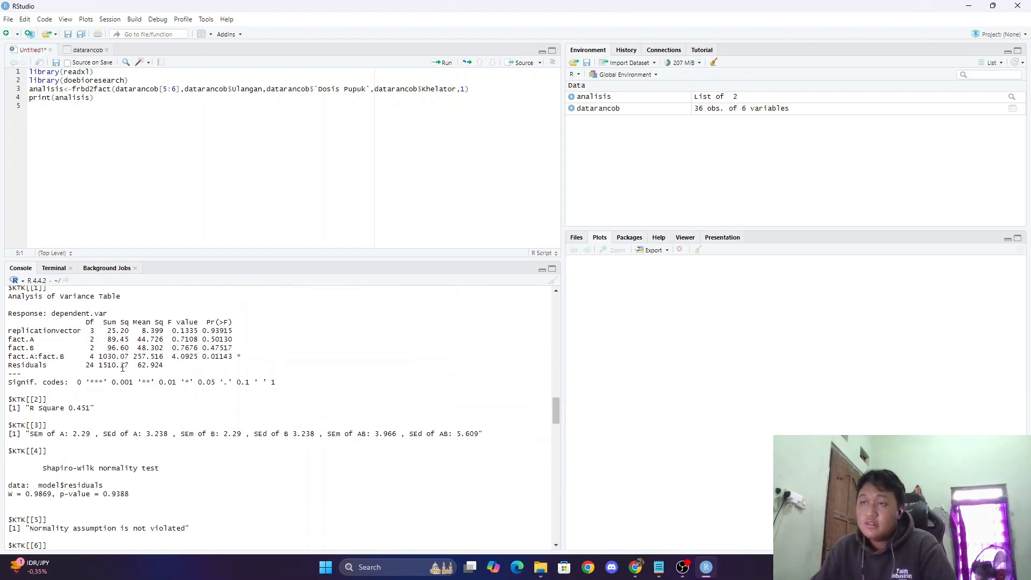
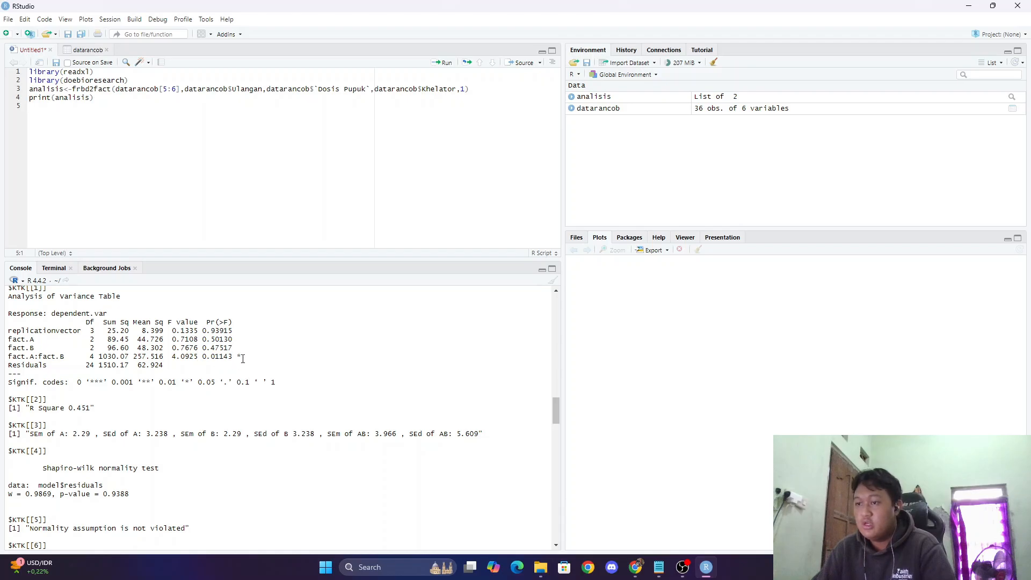
left_click_drag(242, 357, 237, 357)
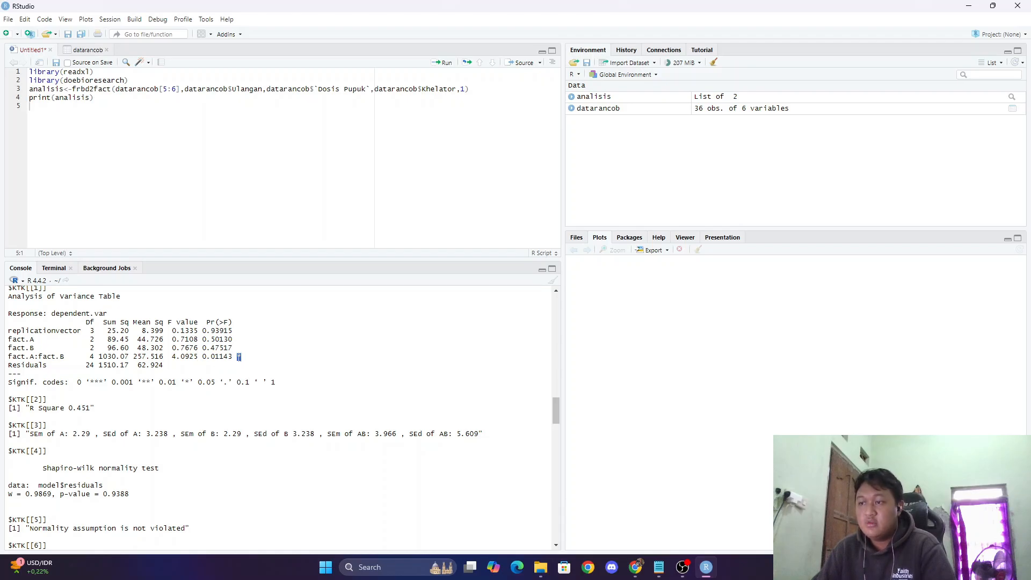
left_click(236, 365)
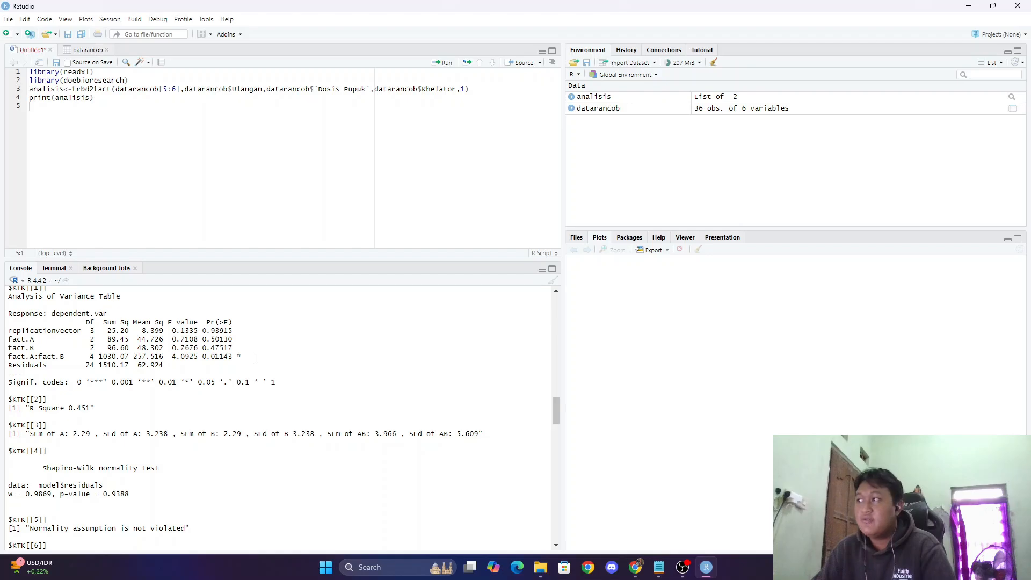
scroll(124, 381, "down", 3)
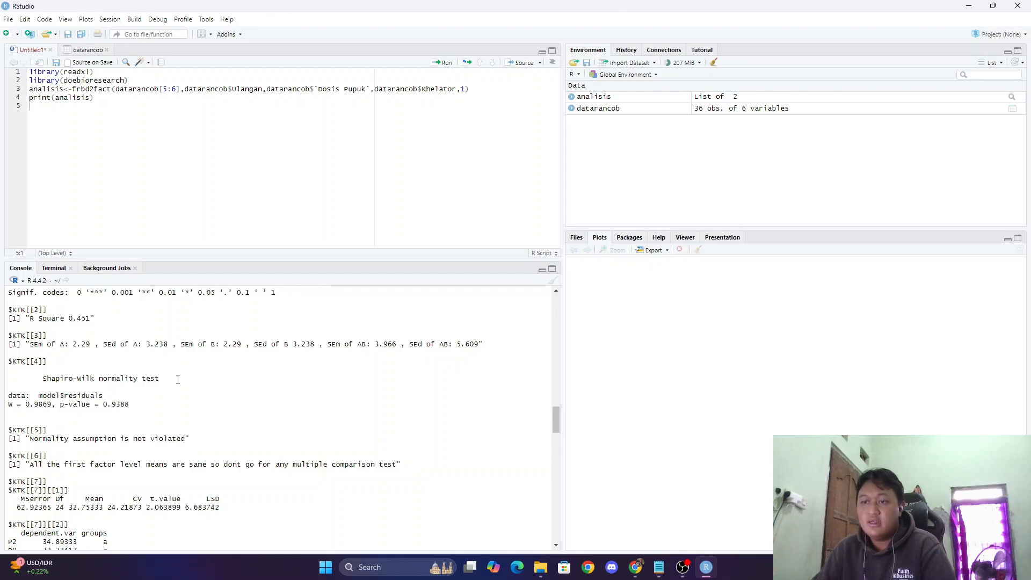
scroll(179, 376, "down", 1)
scroll(179, 375, "down", 2)
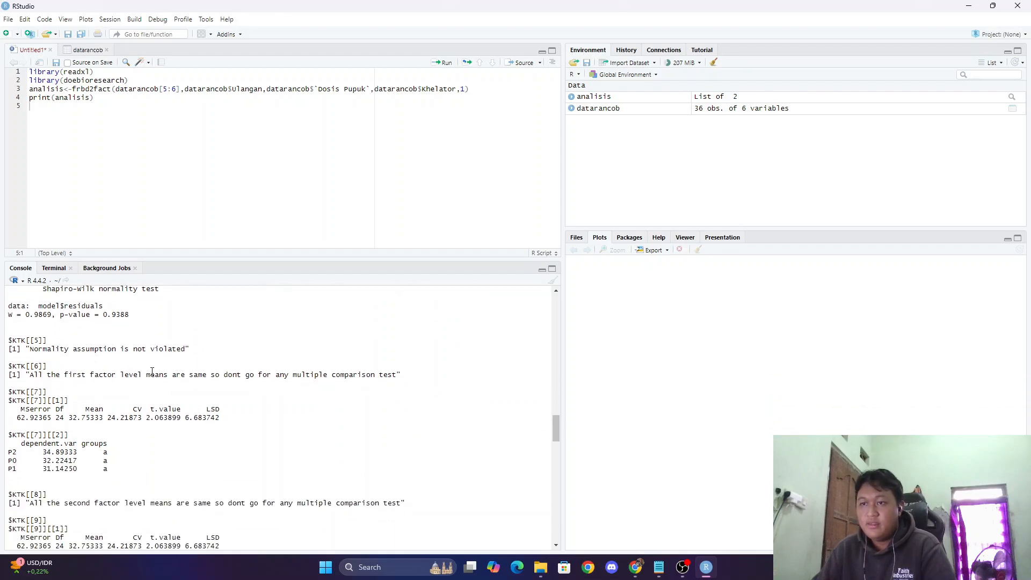
scroll(121, 376, "up", 3)
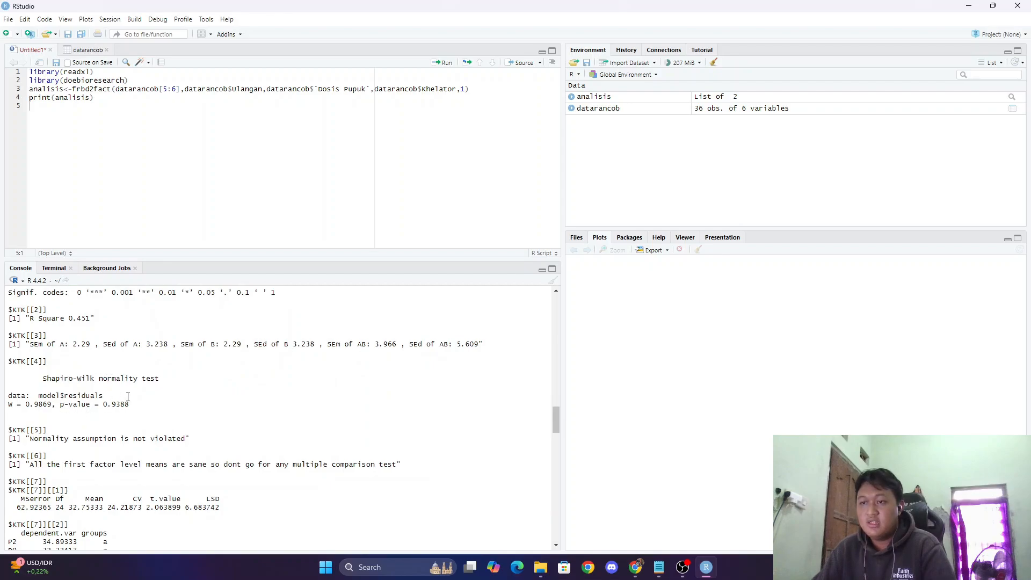
scroll(127, 391, "down", 3)
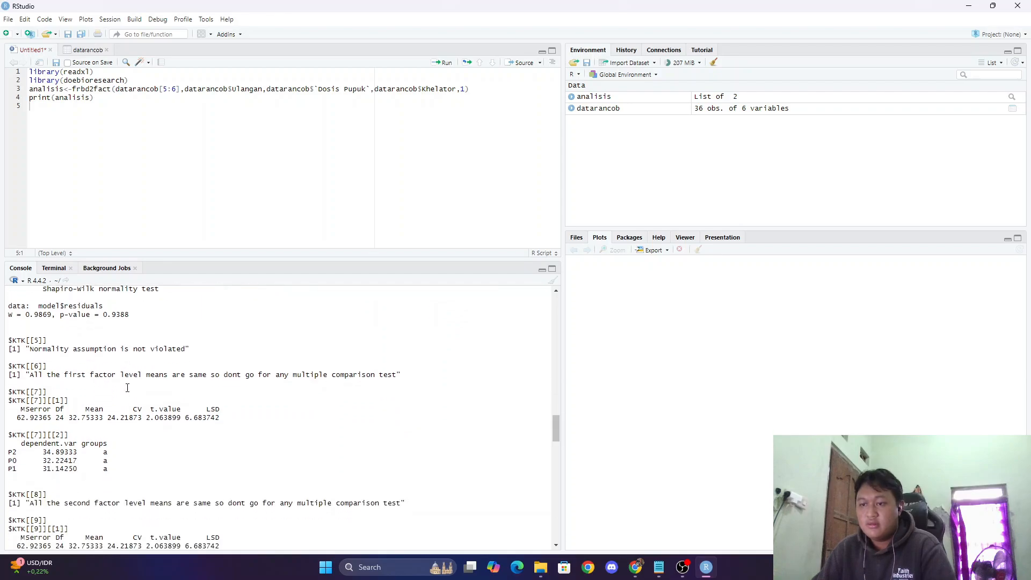
Compare the KTK mean groupings for the first factor, the second factor and their interaction
scroll(128, 388, "down", 6)
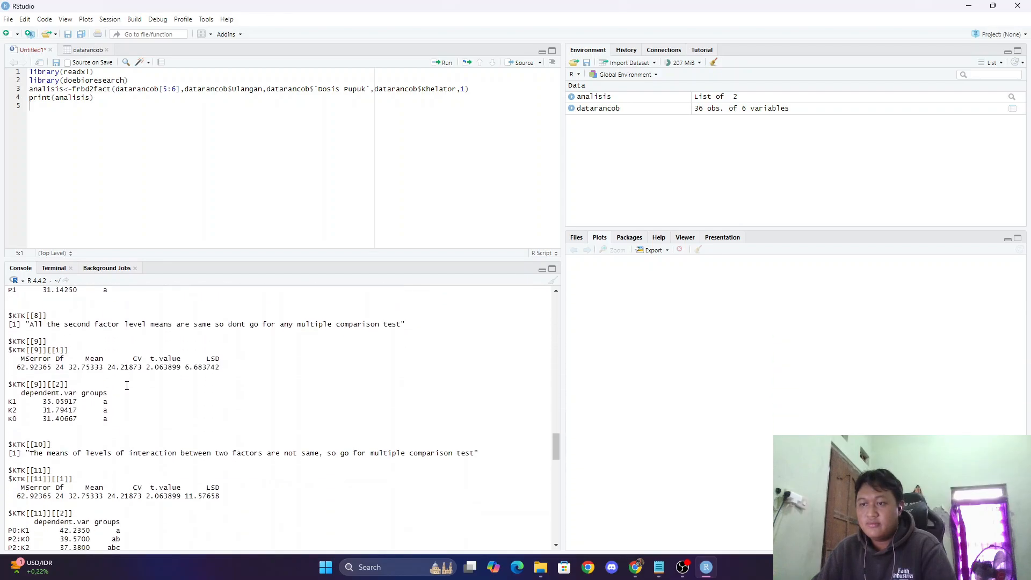
scroll(128, 387, "up", 3)
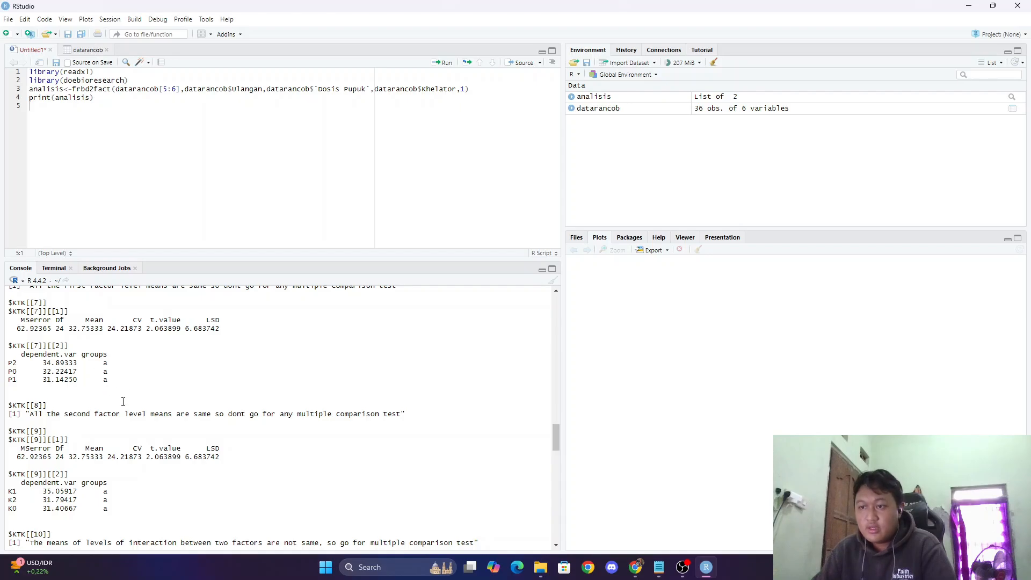
scroll(123, 401, "up", 3)
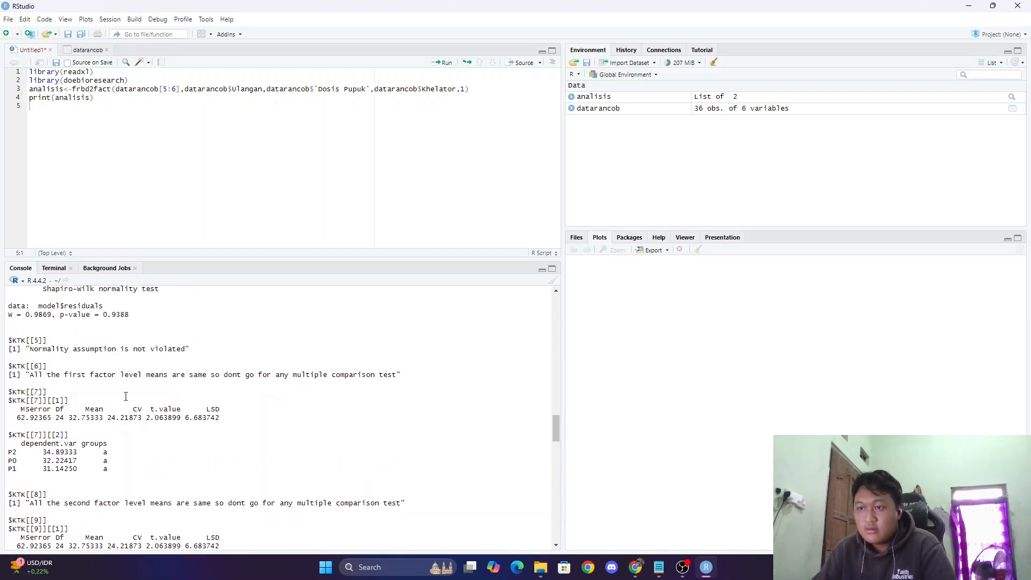
scroll(125, 397, "down", 3)
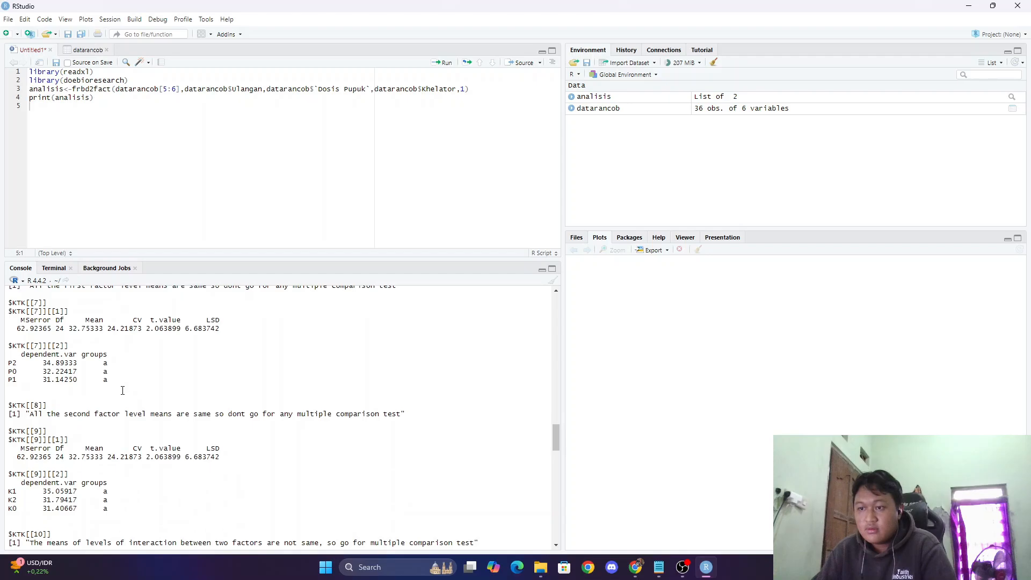
scroll(122, 390, "down", 6)
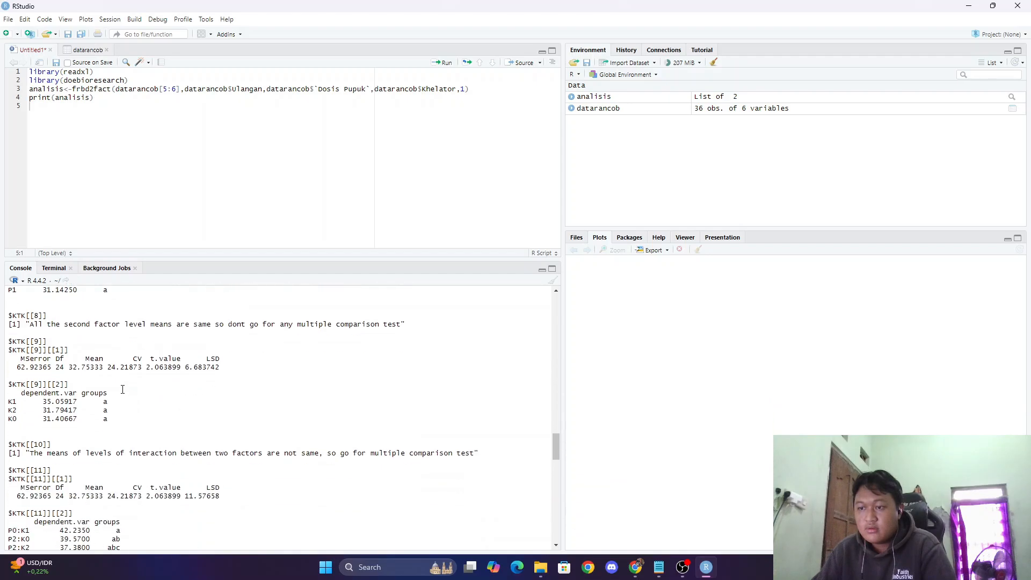
scroll(118, 388, "up", 6)
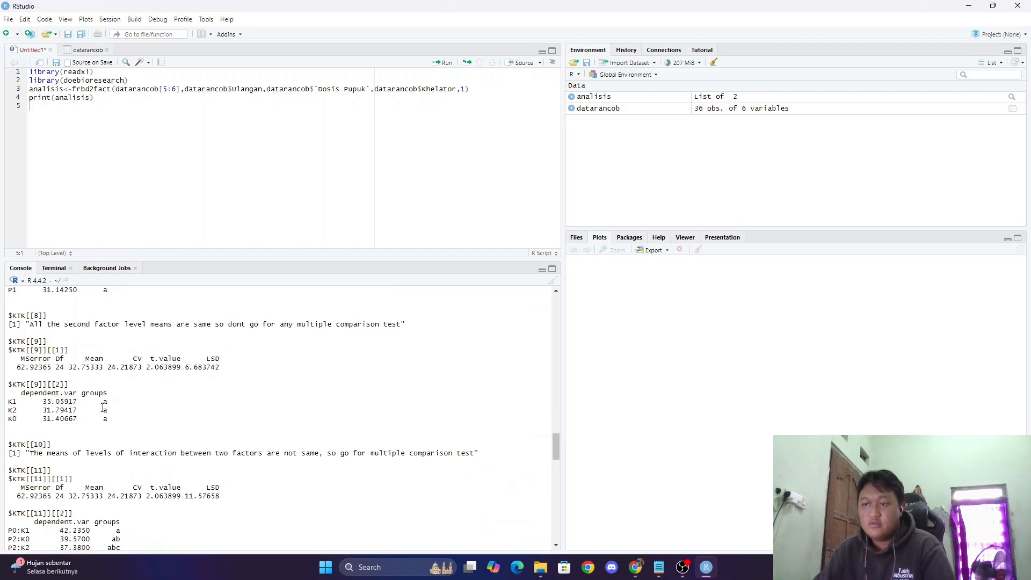
scroll(118, 395, "down", 7)
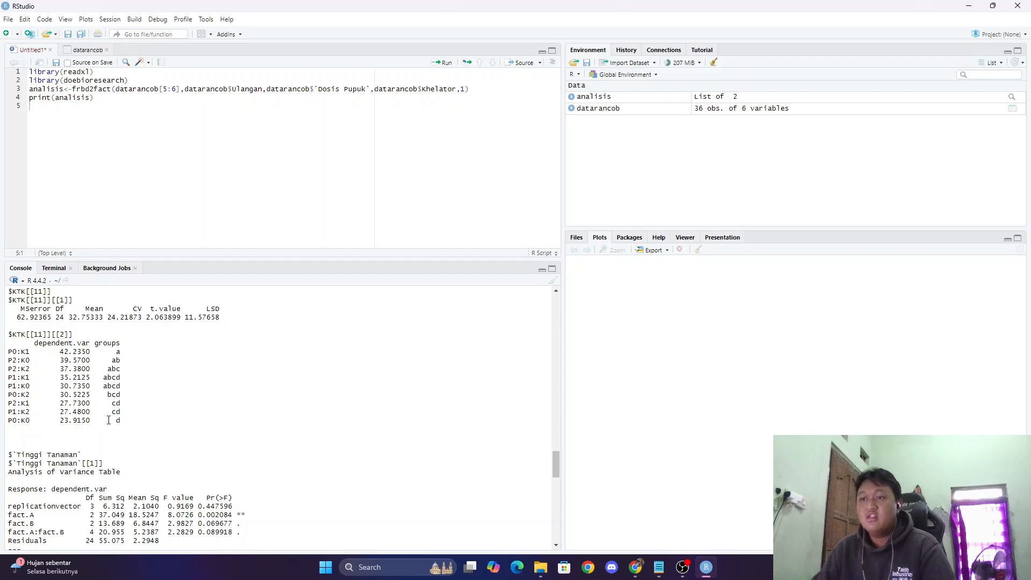
Read through the Tinggi Tanaman variance table, normality test and mean groupings to the end of the output
scroll(110, 416, "down", 3)
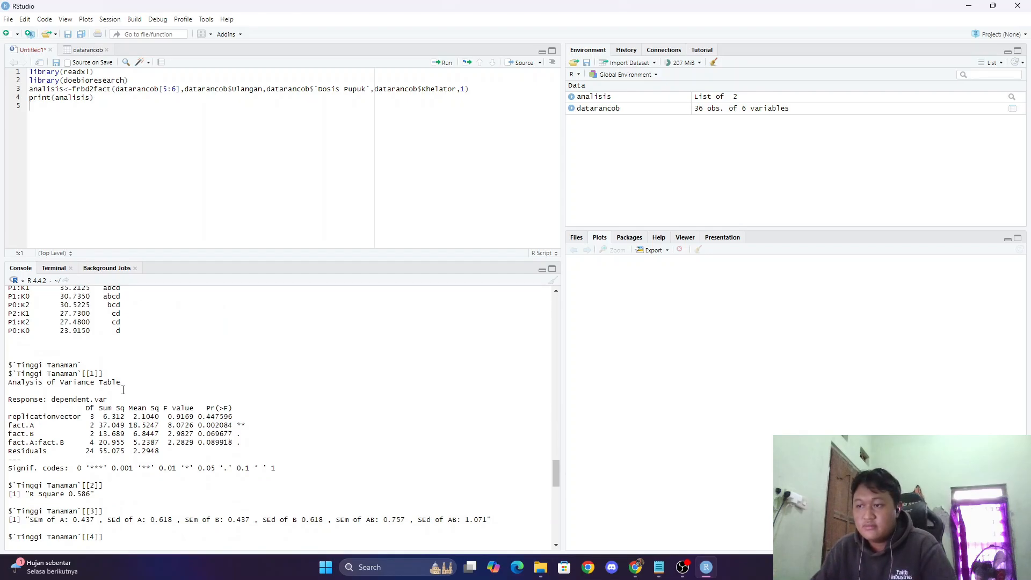
scroll(128, 384, "down", 6)
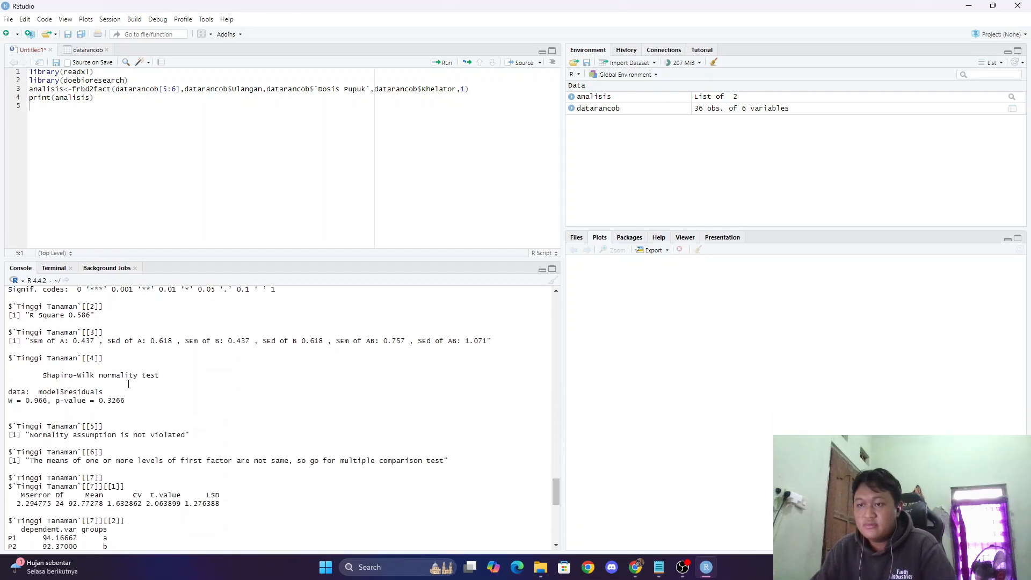
scroll(141, 392, "down", 3)
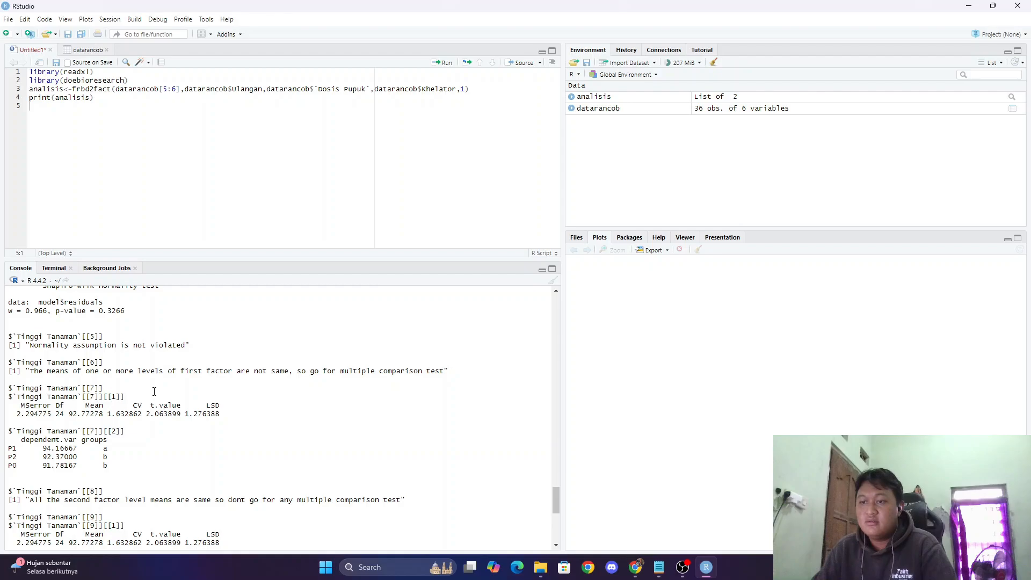
scroll(161, 397, "down", 9)
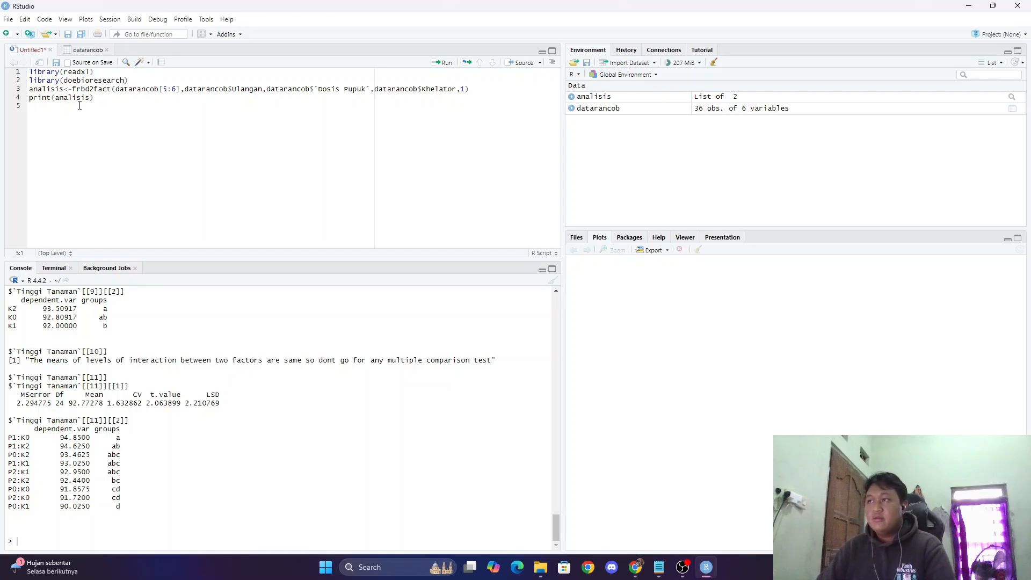
Start a cor.test call assigned to korelasi on the script's fifth line
type("kore")
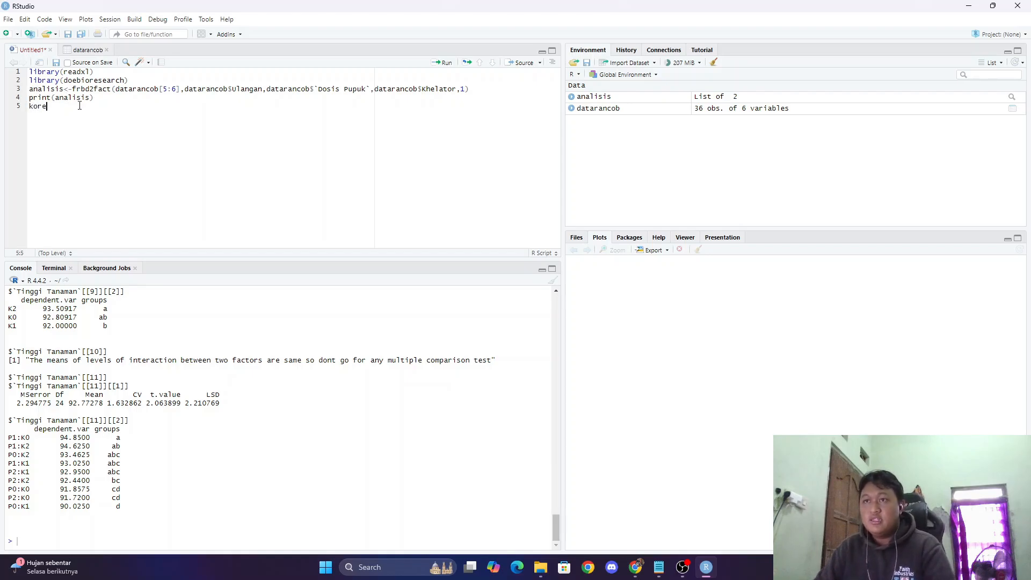
type("l")
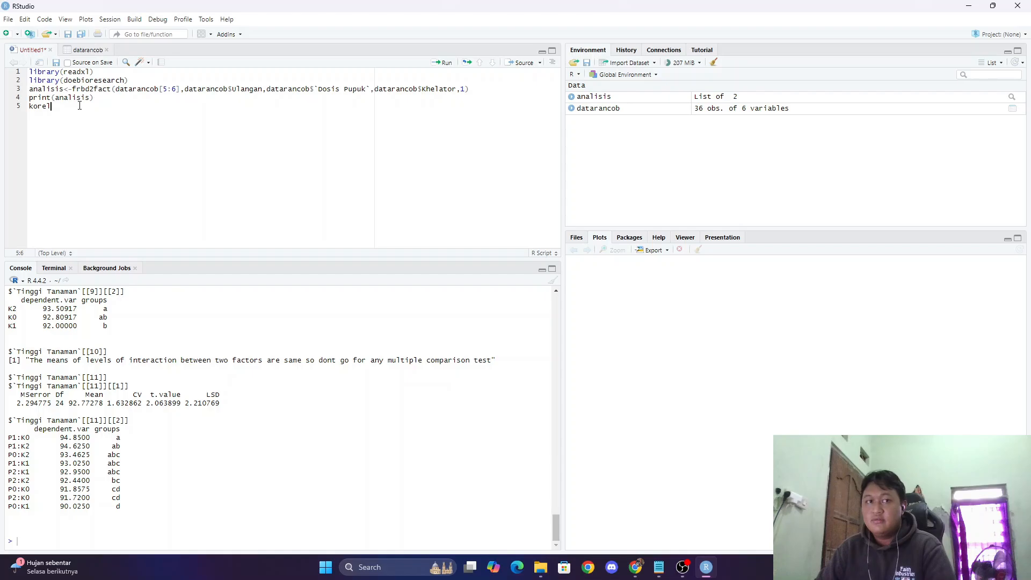
type("asi")
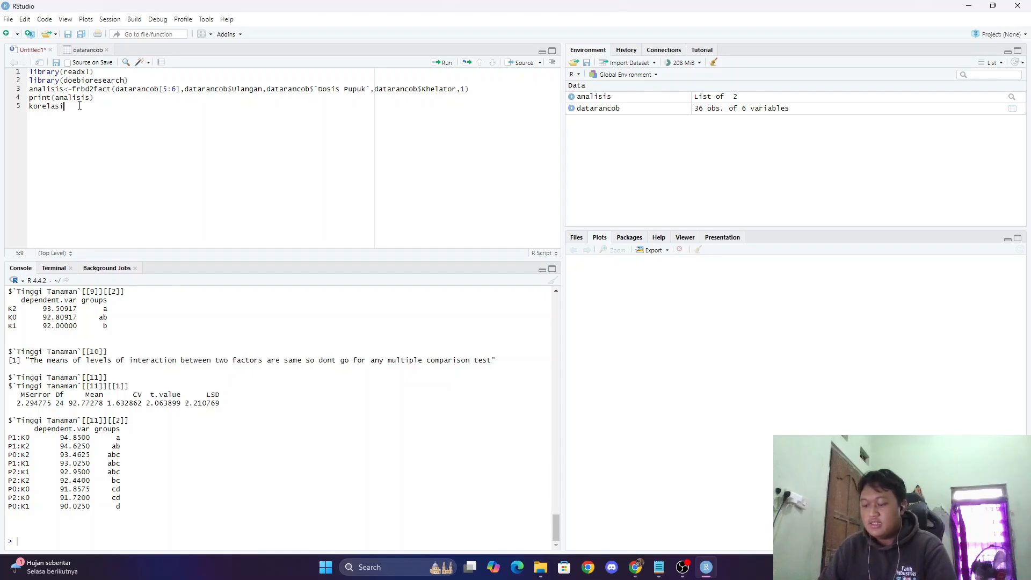
type("<-")
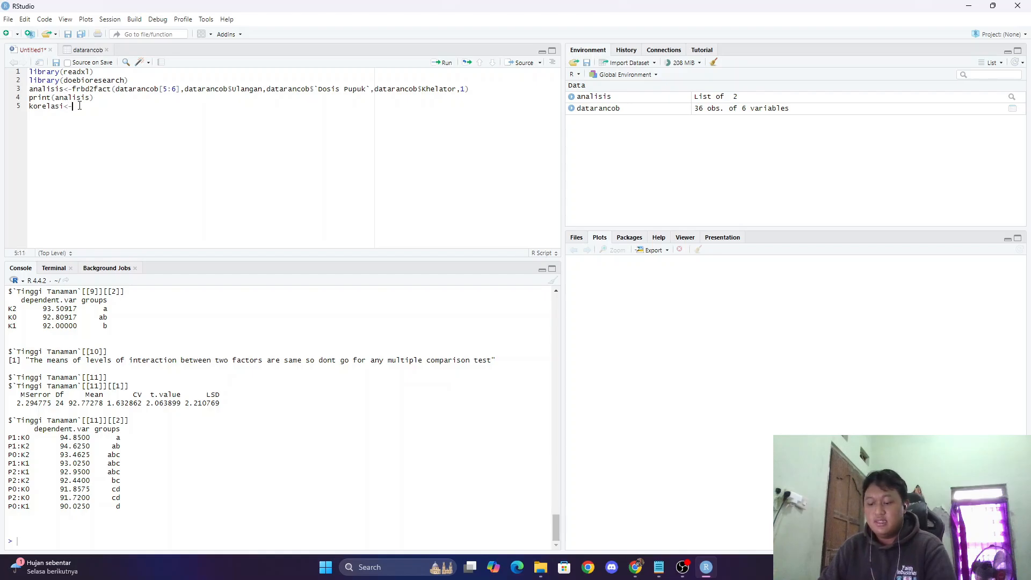
type("cor")
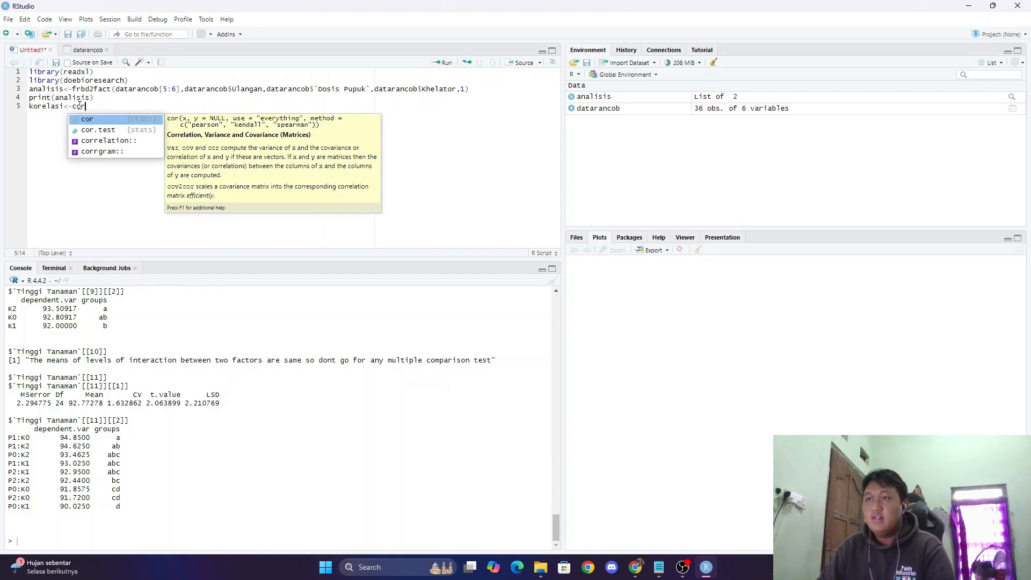
key("Down")
key("Return")
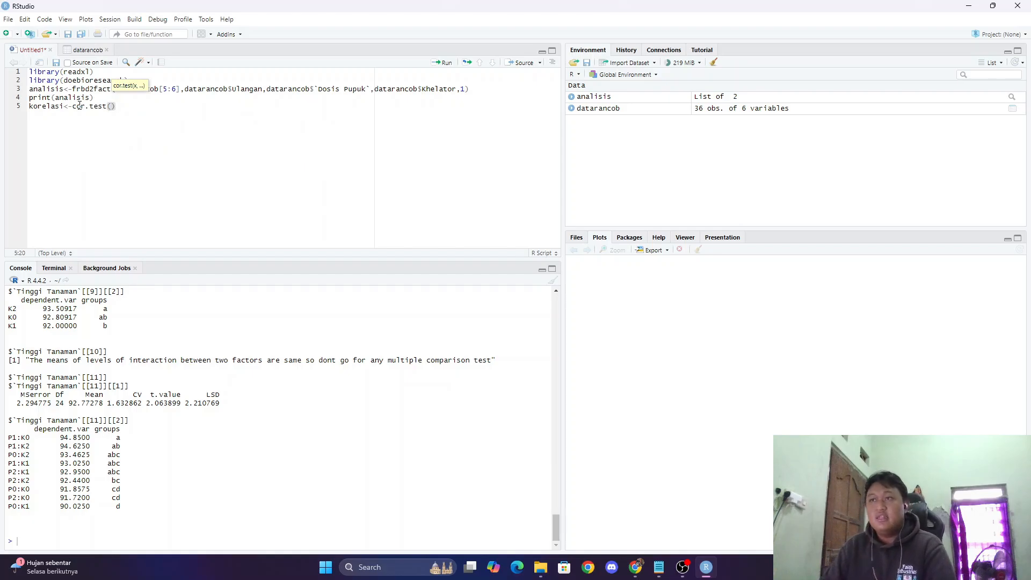
Enter datarancob$KTK as the first variable of the cor.test call
type("datarancob")
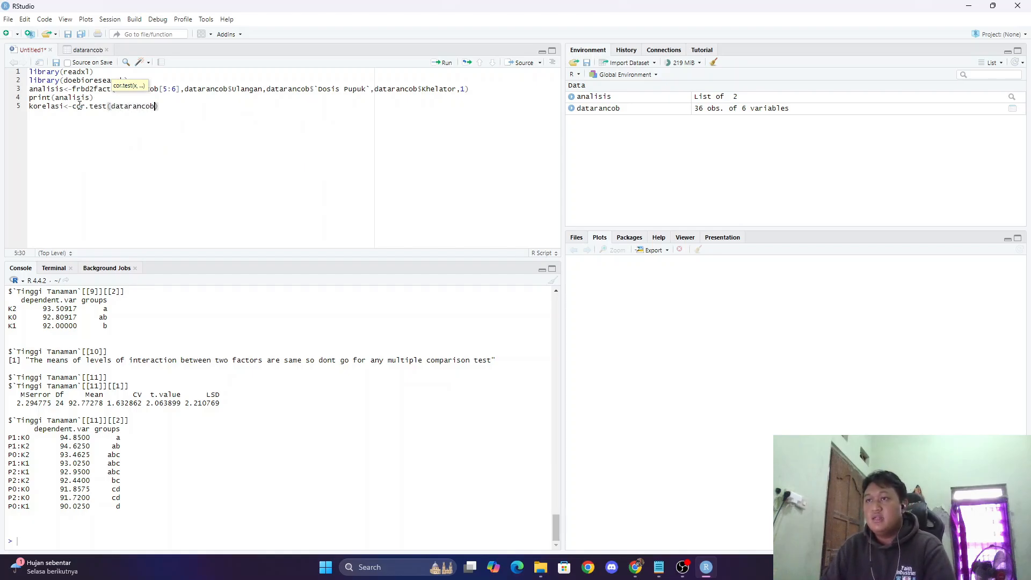
key("BackSpace")
key("BackSpace")
key("BackSpace")
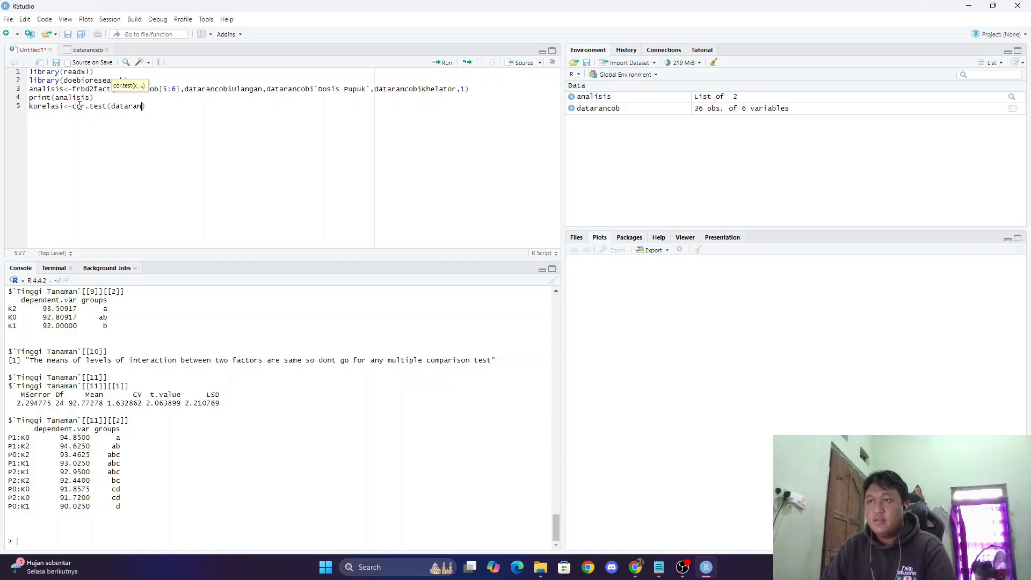
type("cob")
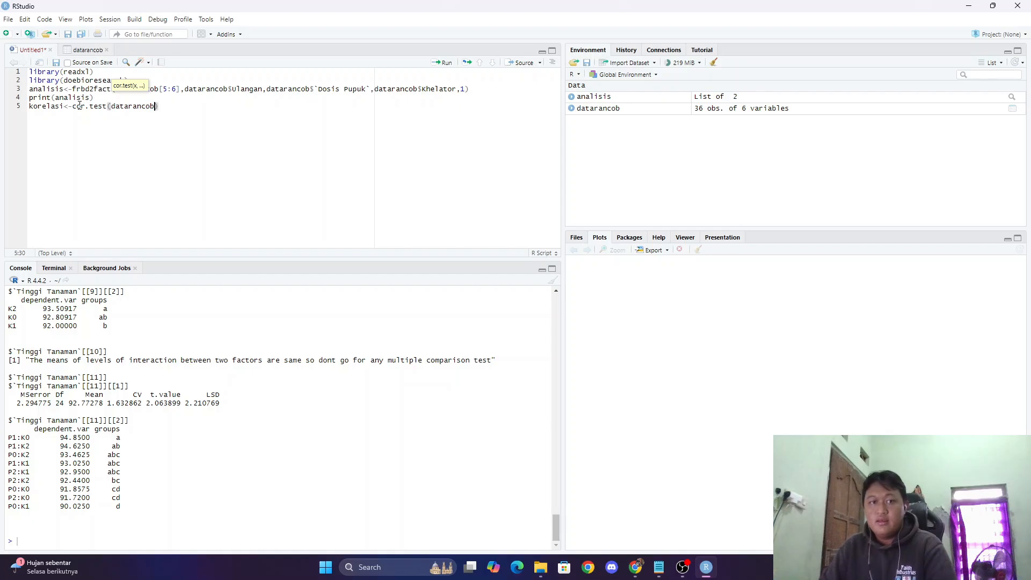
type("$k")
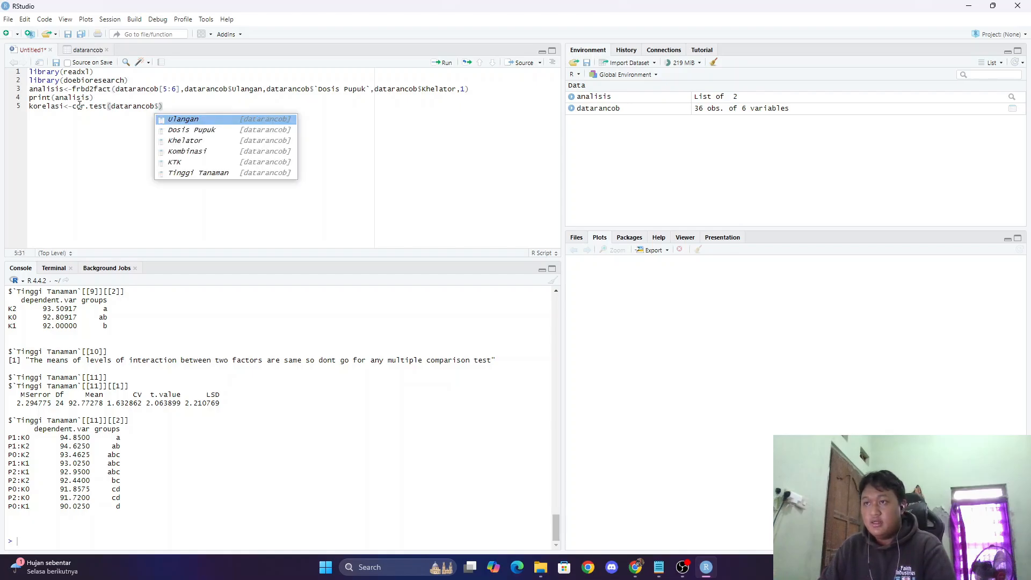
key("Down")
key("Down")
key("Return")
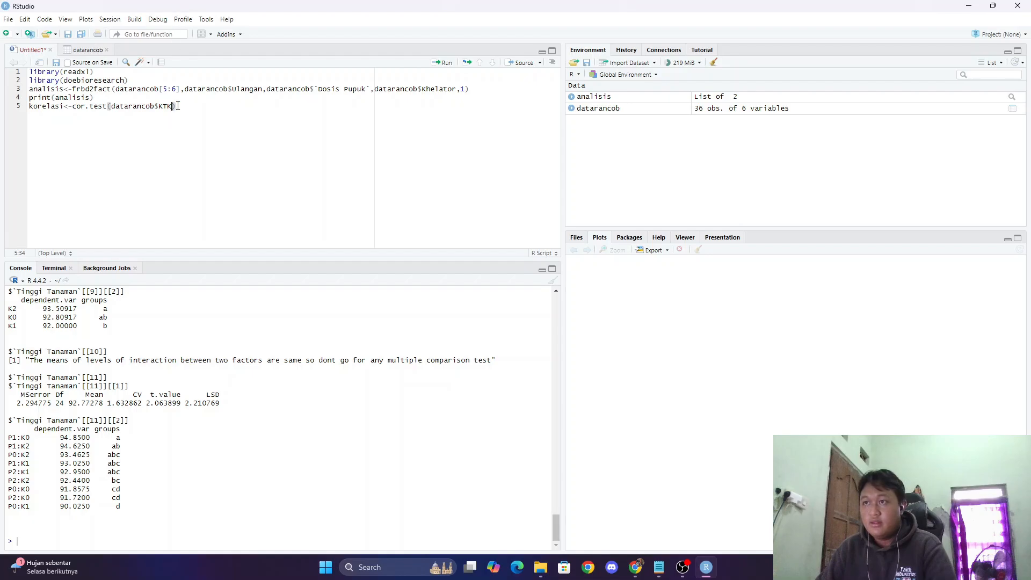
Add datarancob$`Tinggi Tanaman` as the second variable of the cor.test call
type(",data")
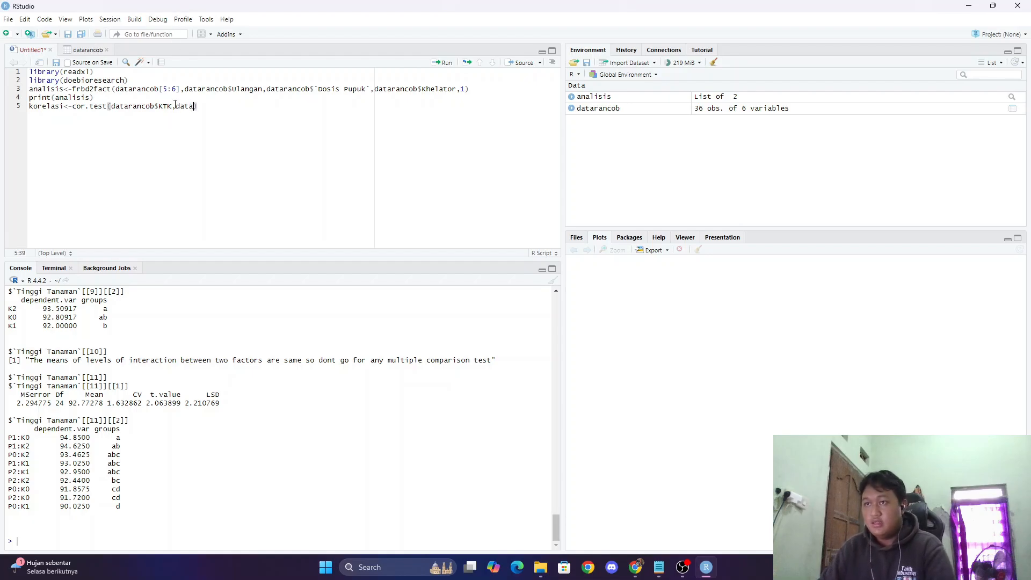
key("Return")
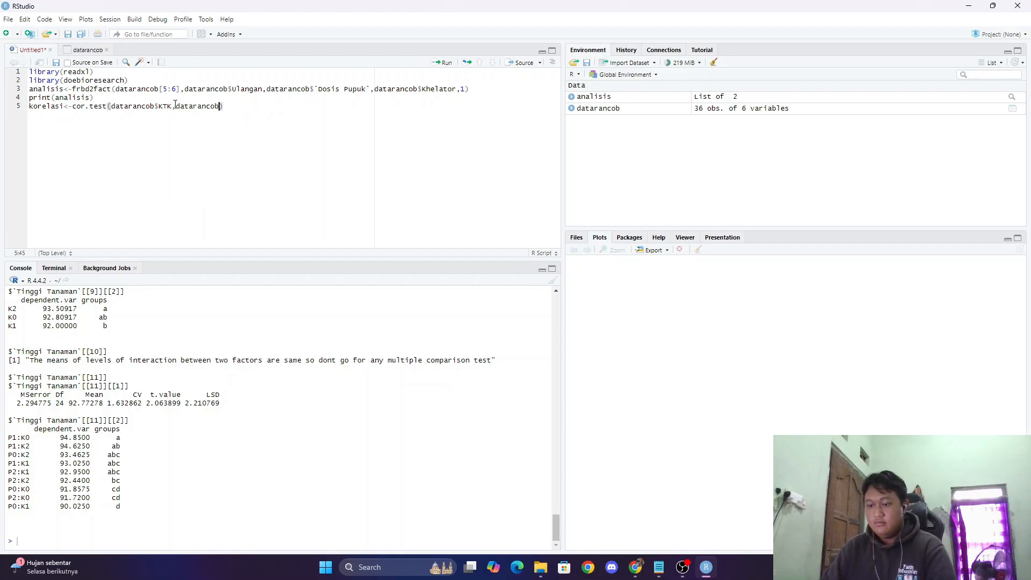
type("$")
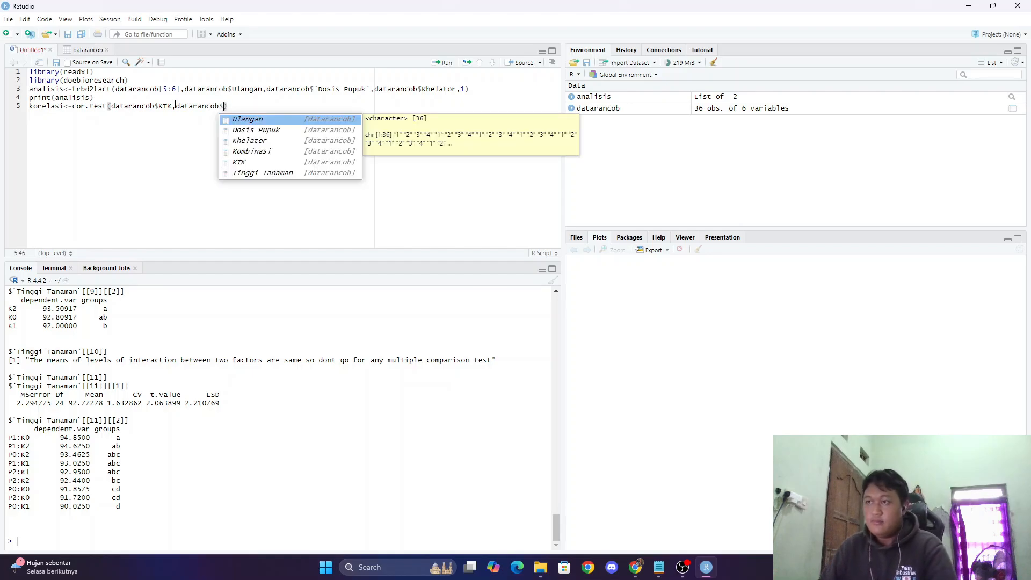
key("Down")
key("Down")
key("Down")
key("Down")
key("Down")
key("Return")
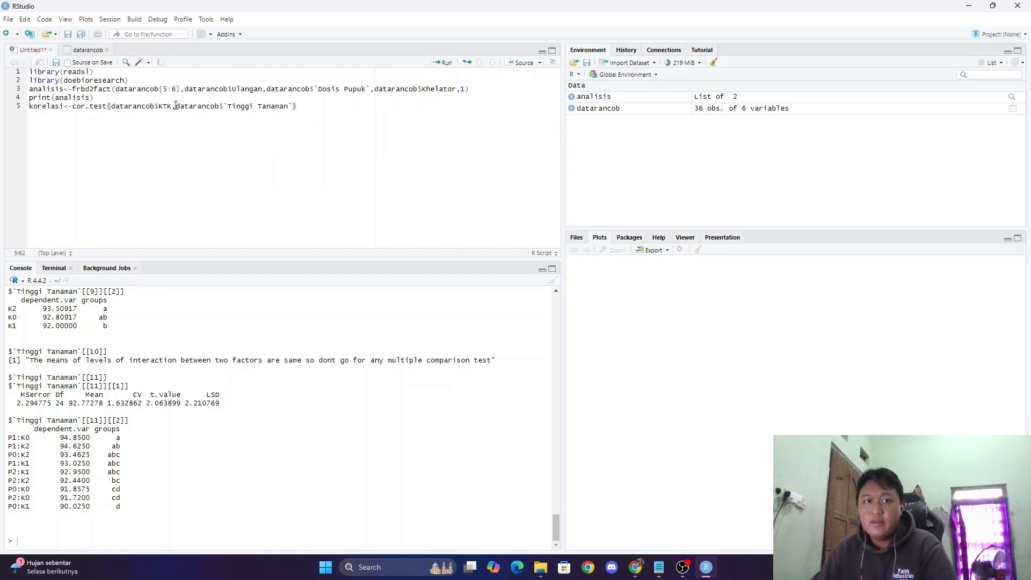
Run the script line that assigns the cor.test of KTK and Tinggi Tanaman to korelasi
left_click(322, 109)
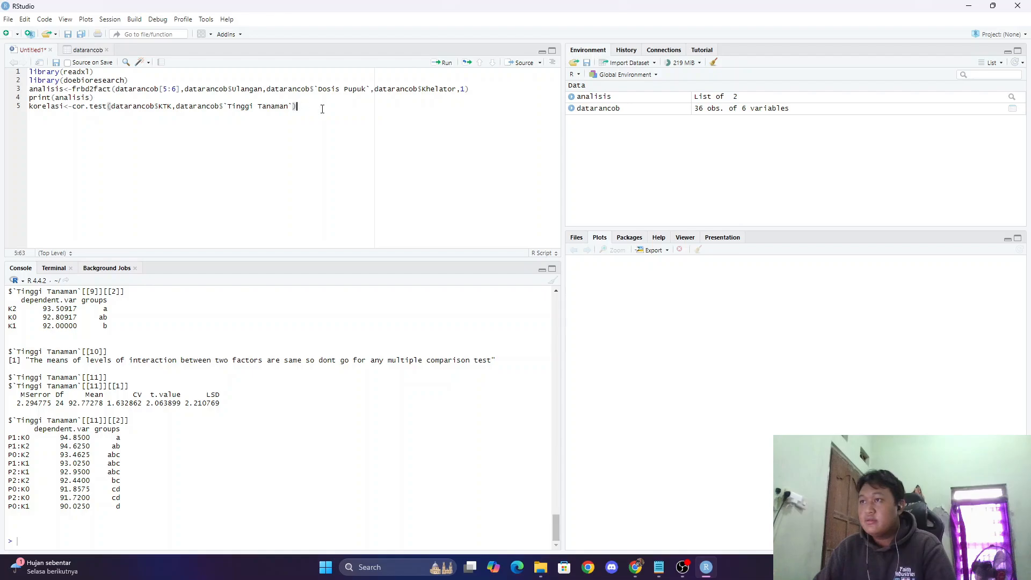
left_click(438, 63)
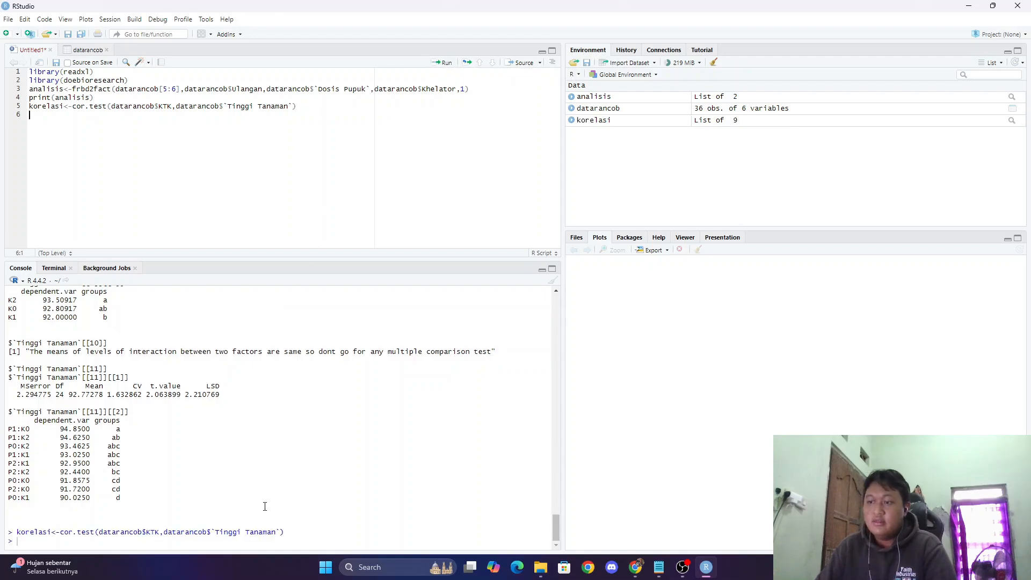
left_click_drag(287, 531, 15, 531)
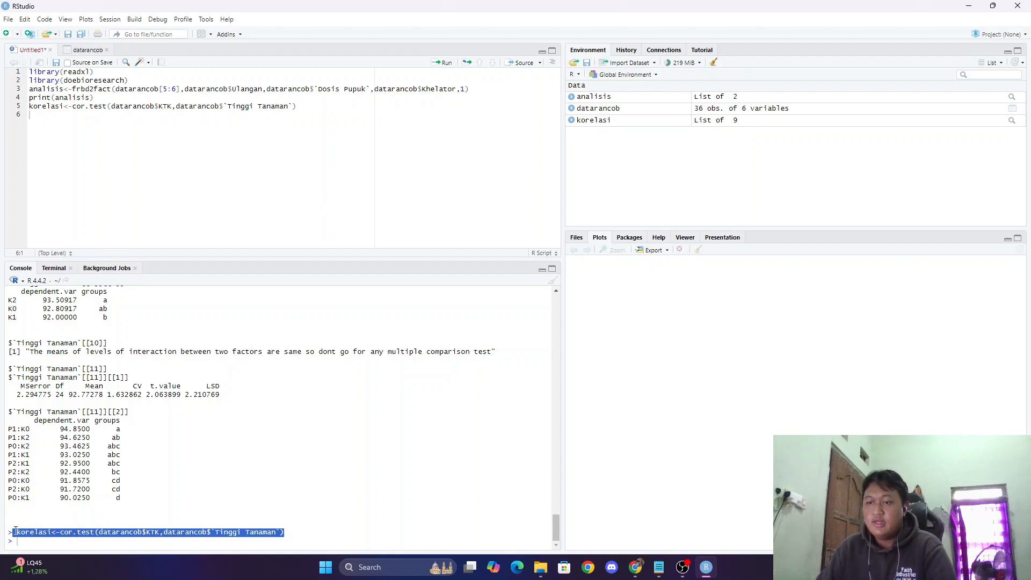
Add print(korelasi) on the script's sixth line and run it
left_click(89, 116)
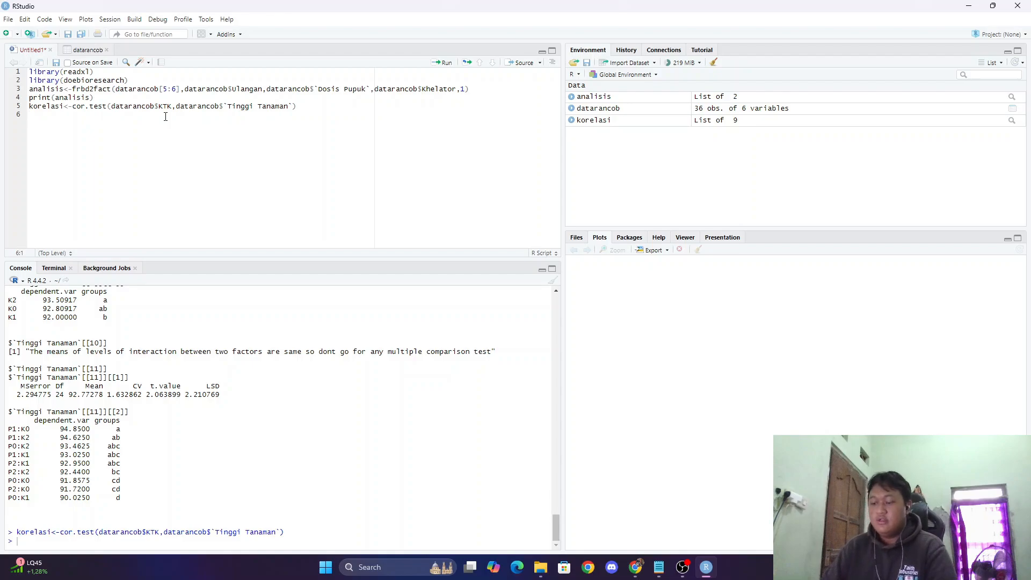
type("print(")
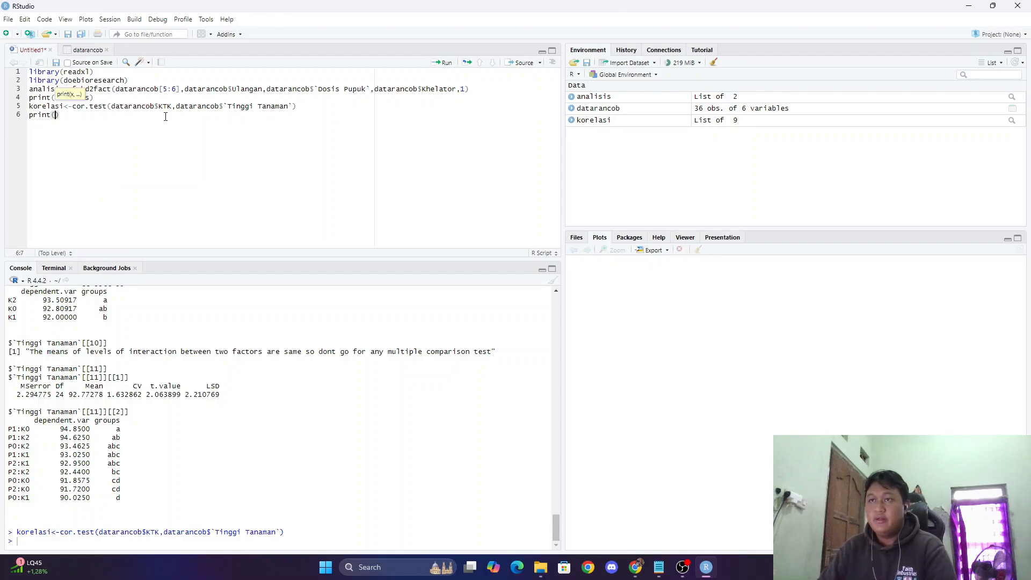
type("korelasi")
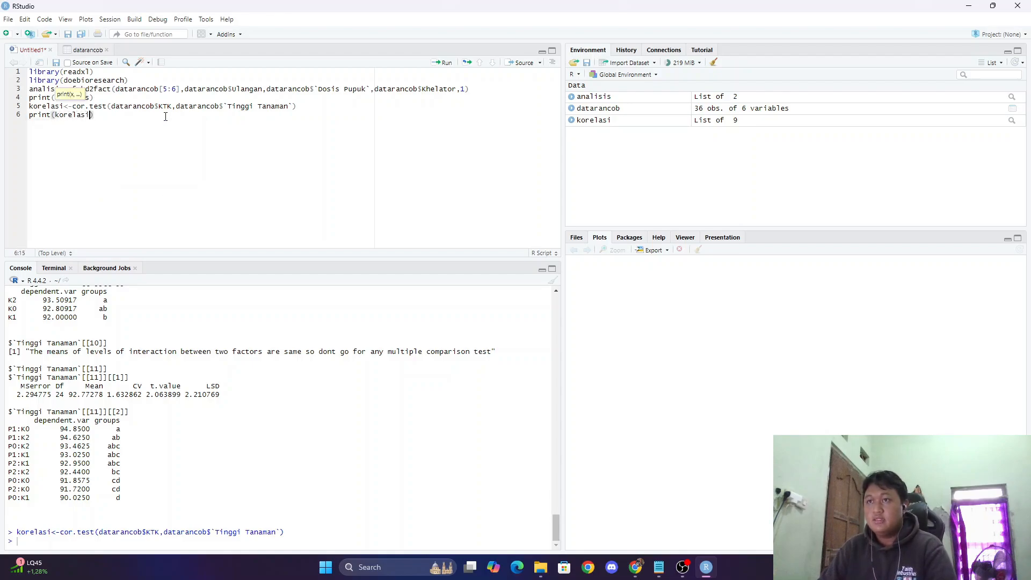
key("BackSpace")
key("BackSpace")
key("BackSpace")
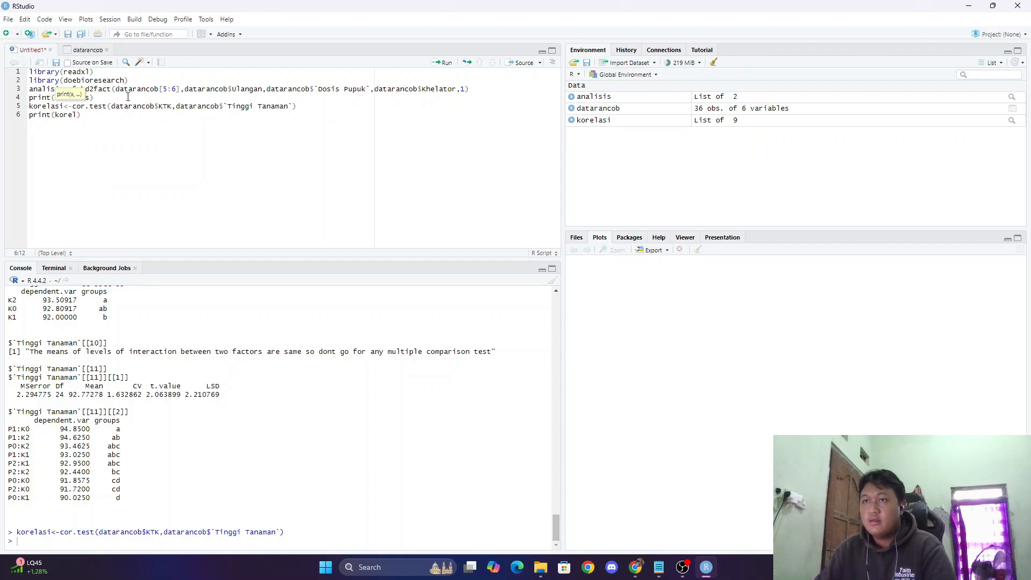
key("BackSpace")
key("Tab")
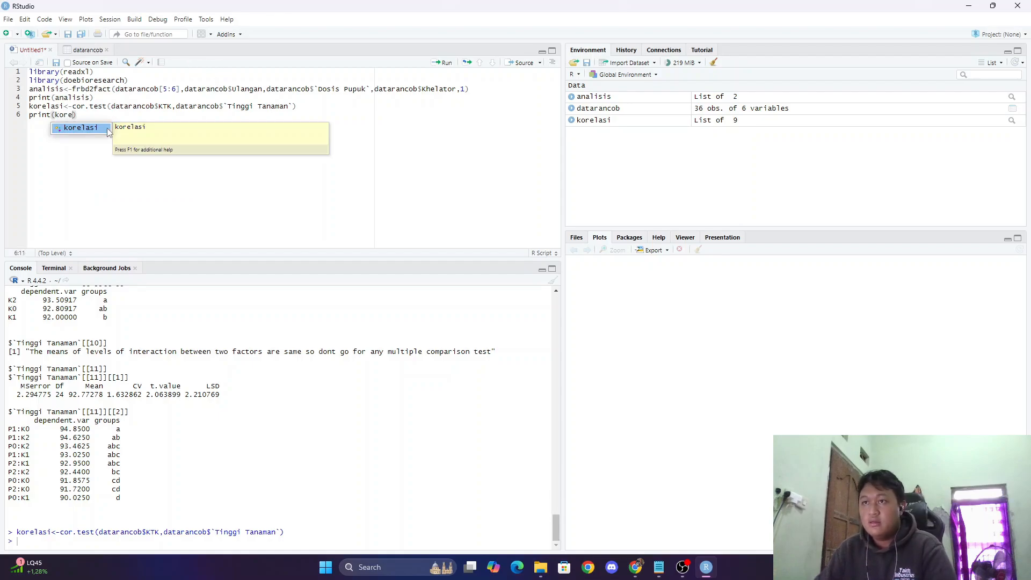
key("Return")
left_click(446, 62)
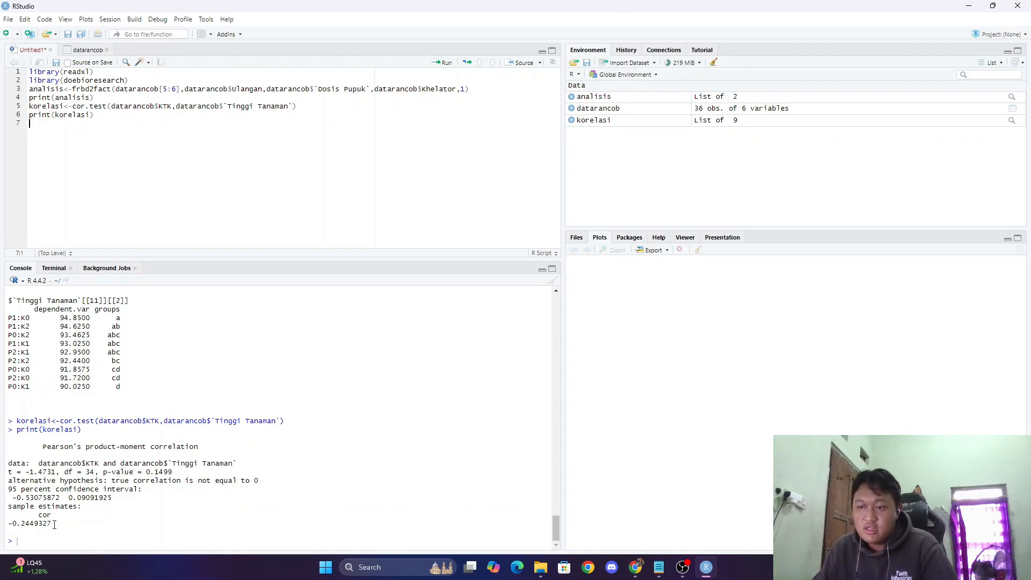
Examine the correlation coefficient and p-value in the Pearson correlation output
left_click_drag(55, 523, 13, 524)
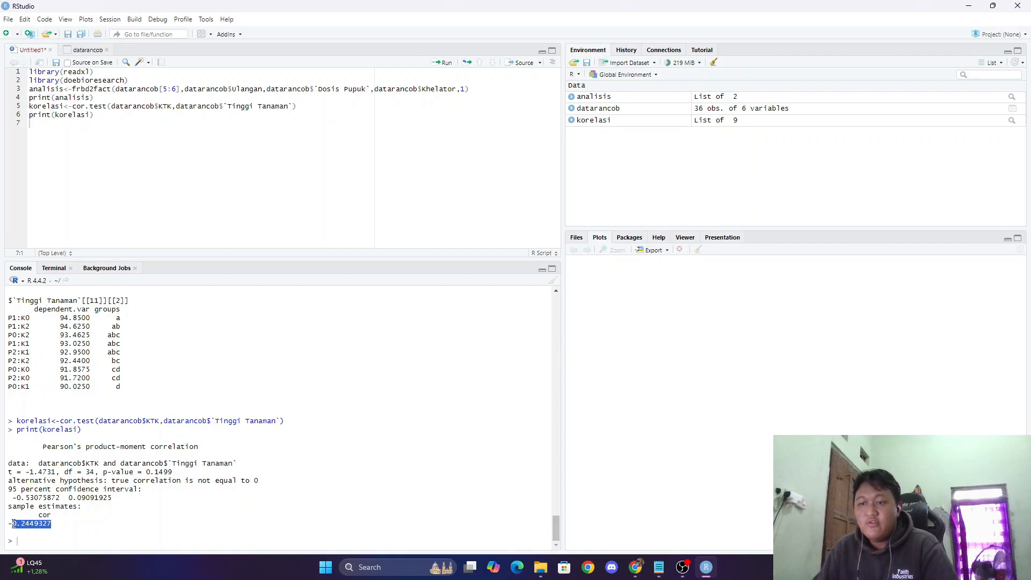
left_click(68, 525)
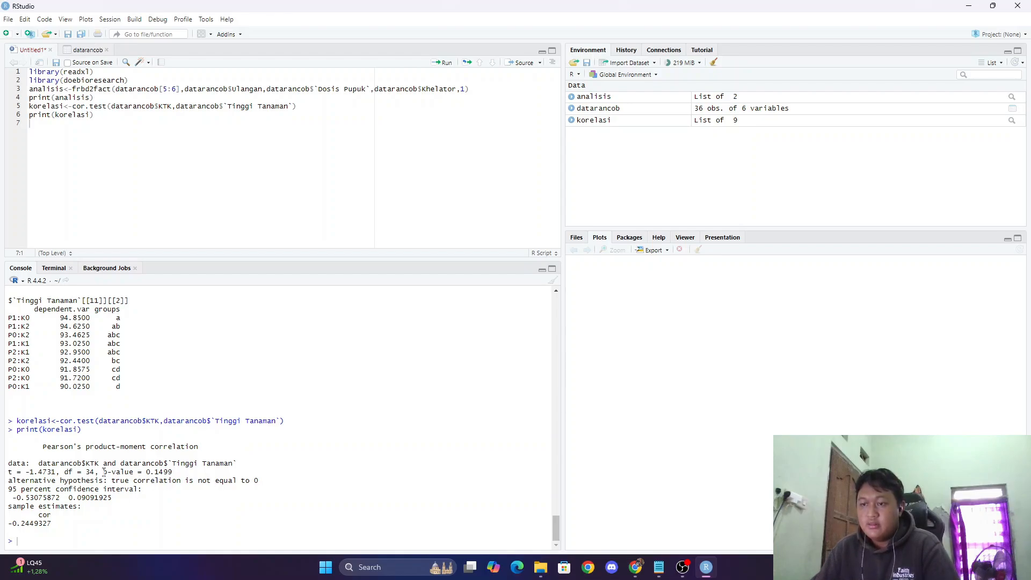
left_click_drag(104, 473, 173, 473)
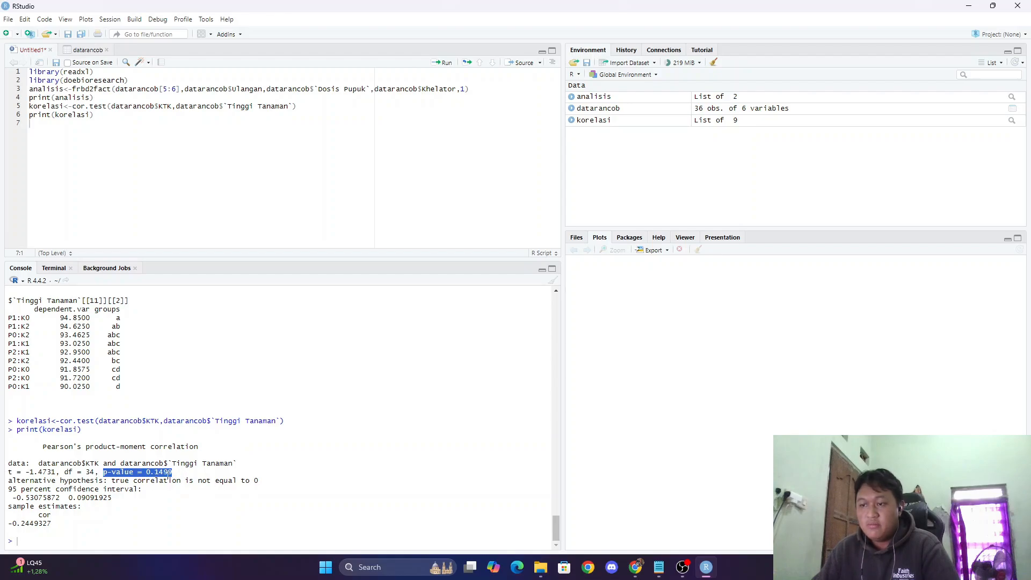
left_click(145, 475)
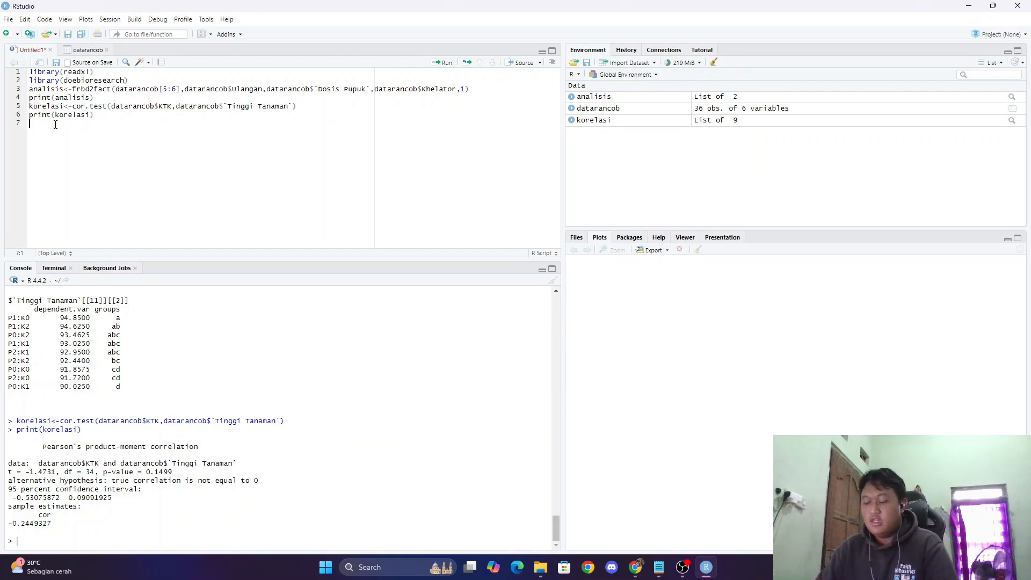
Add library(ggplot2) on the script's seventh line and run it to load the package
type("libr")
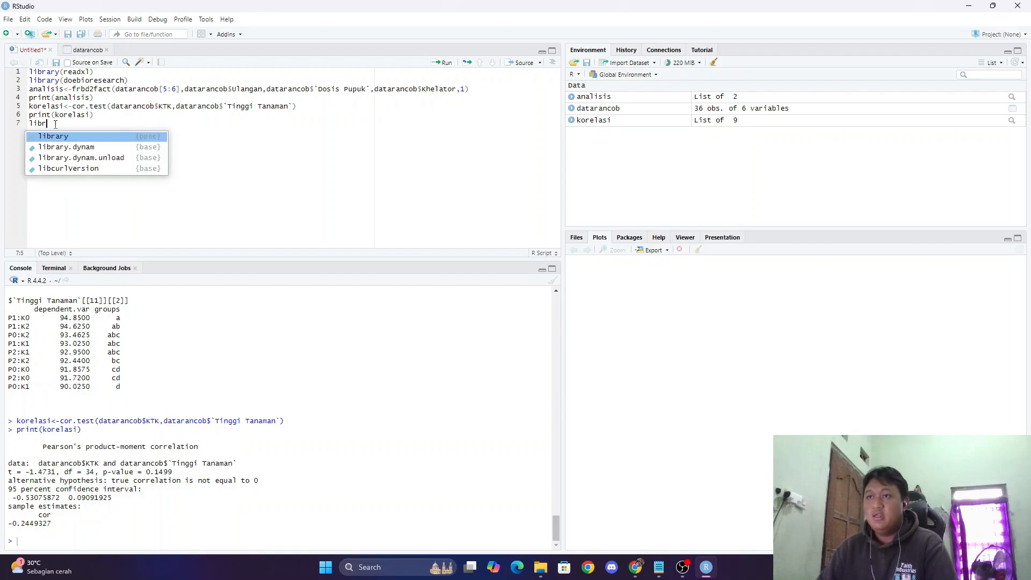
key("Tab")
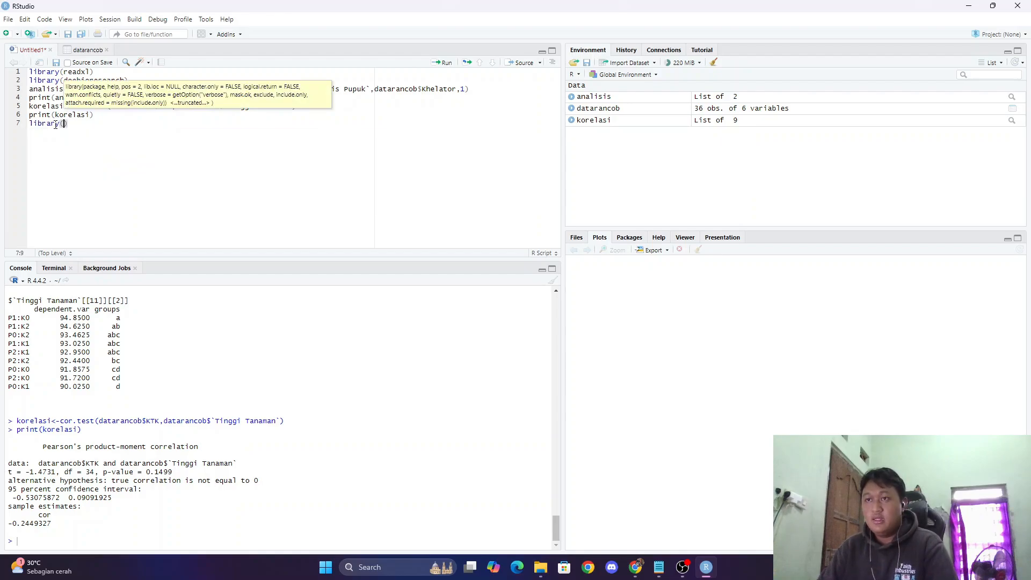
type("gg")
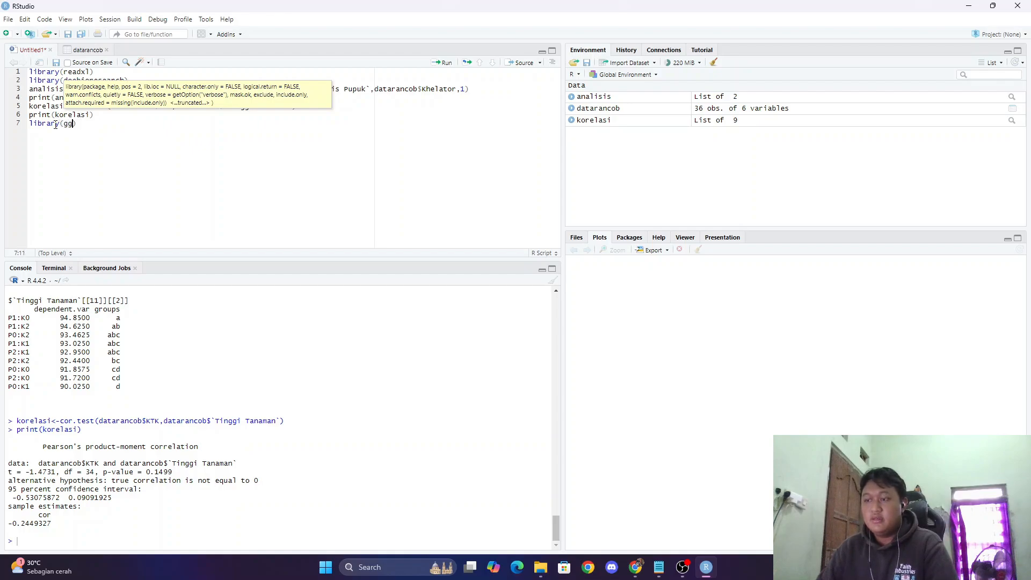
type("plot2")
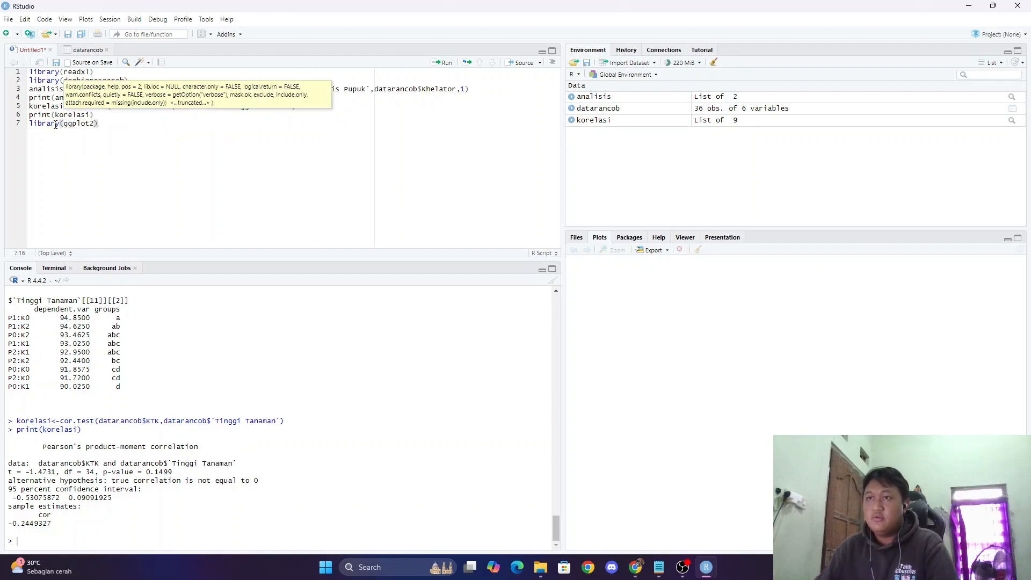
left_click(444, 63)
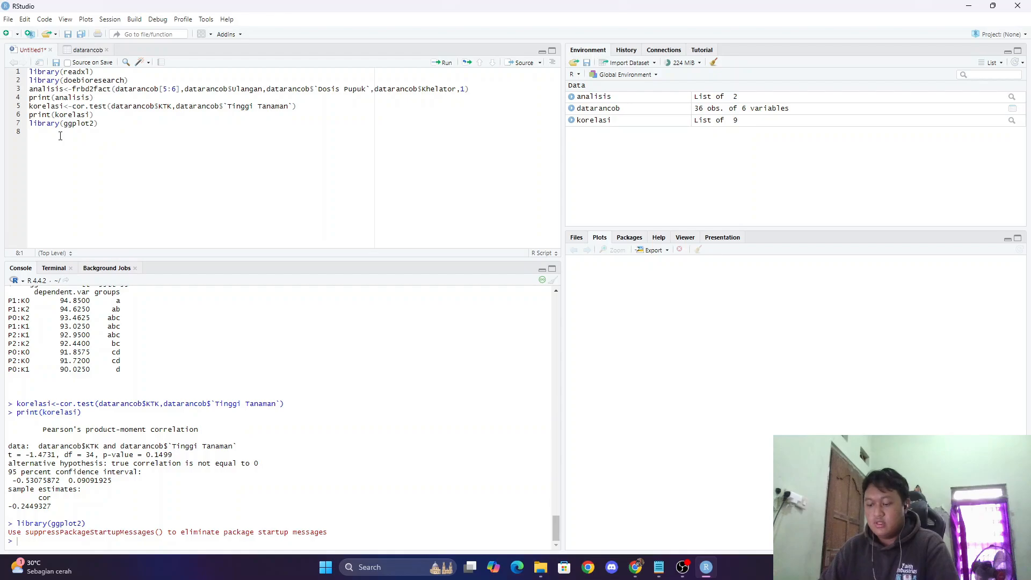
Add library(ggpmisc) on the script's eighth line and run it to load the package
type("library(")
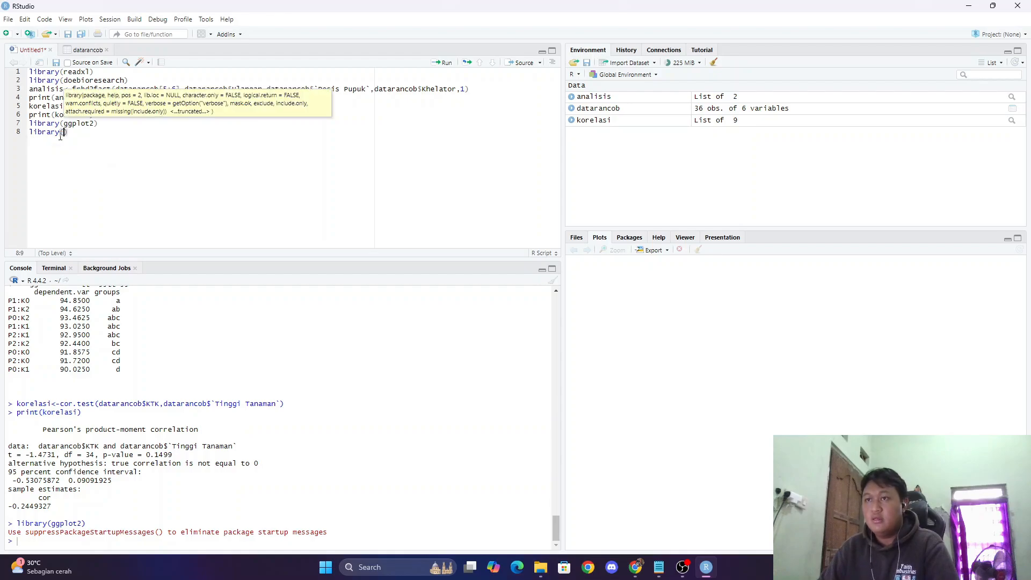
type("ggpmisc")
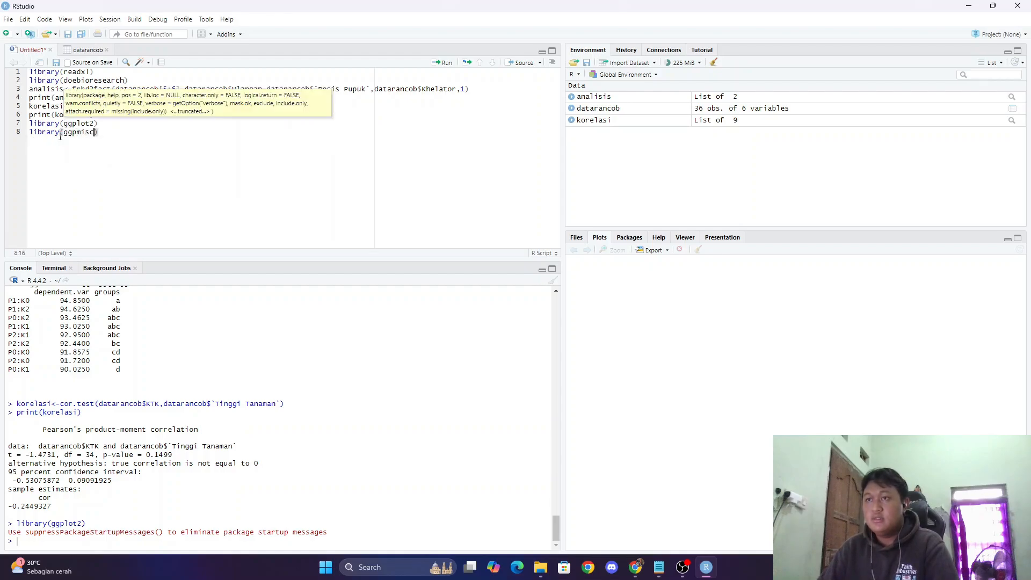
left_click(443, 63)
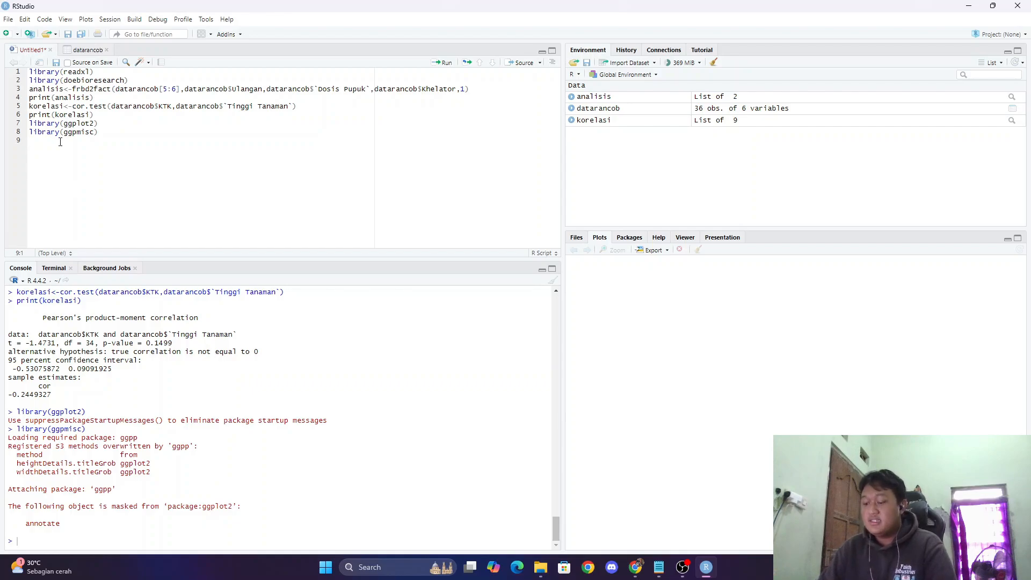
Start a ggplot call on the ninth line with datarancob as the data and an empty aes() mapping
type("ggpl")
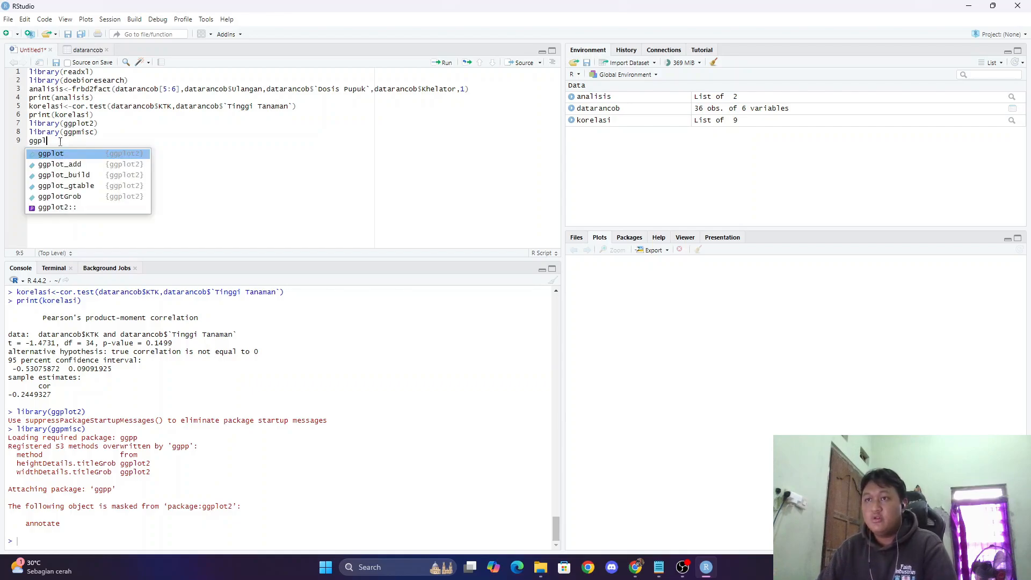
key("Tab")
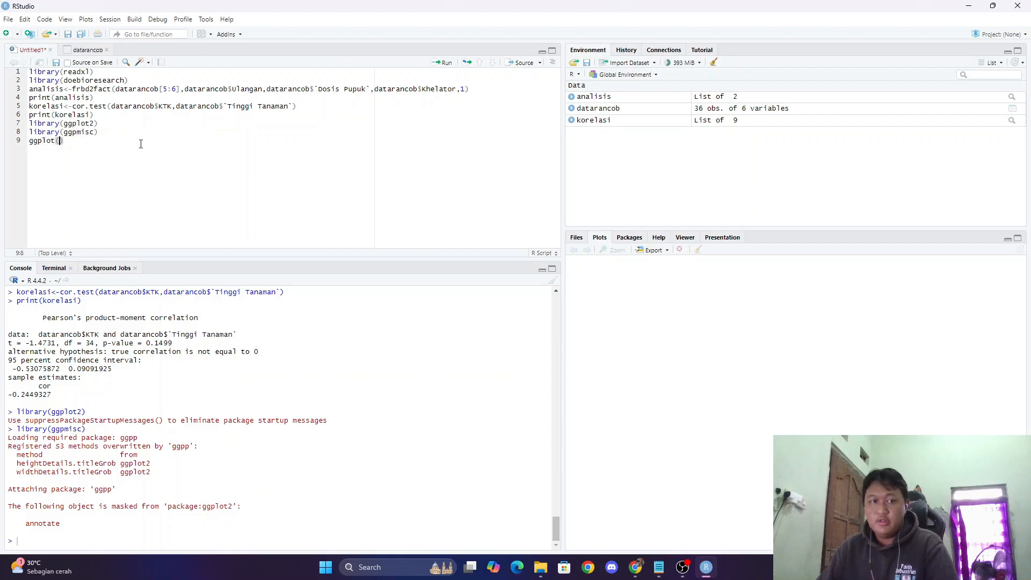
type("data")
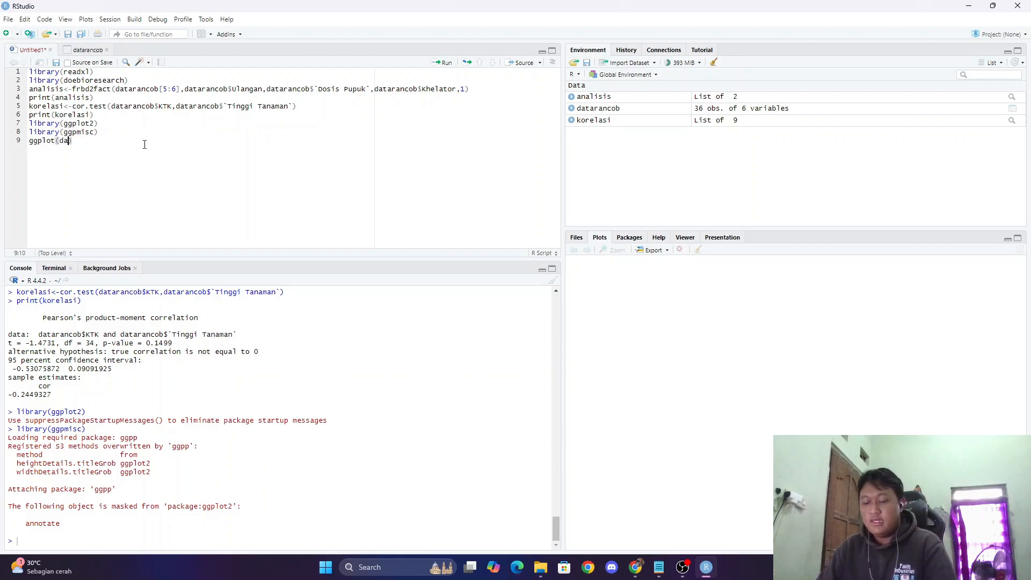
key("Down")
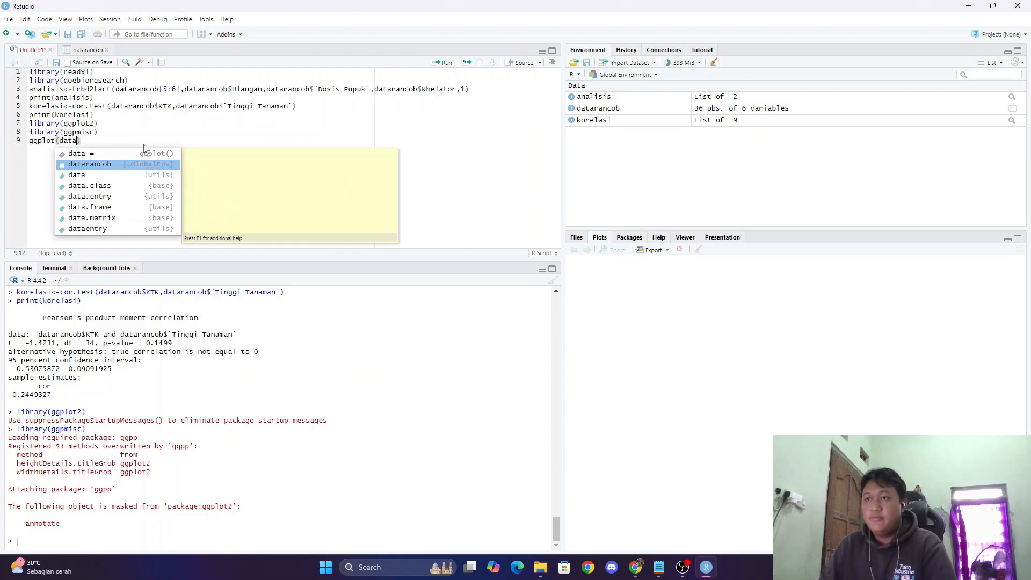
key("Tab")
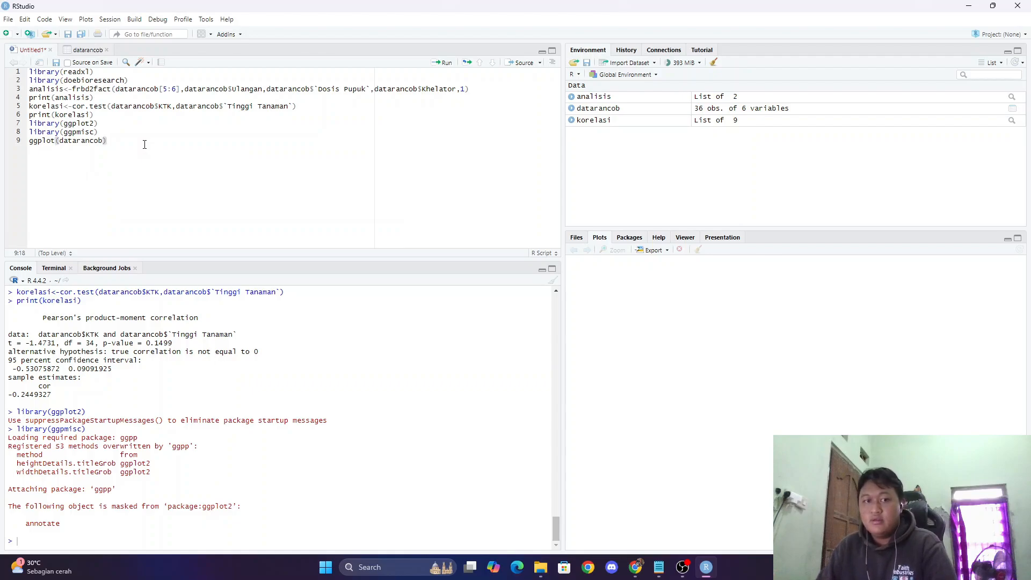
type(",aes")
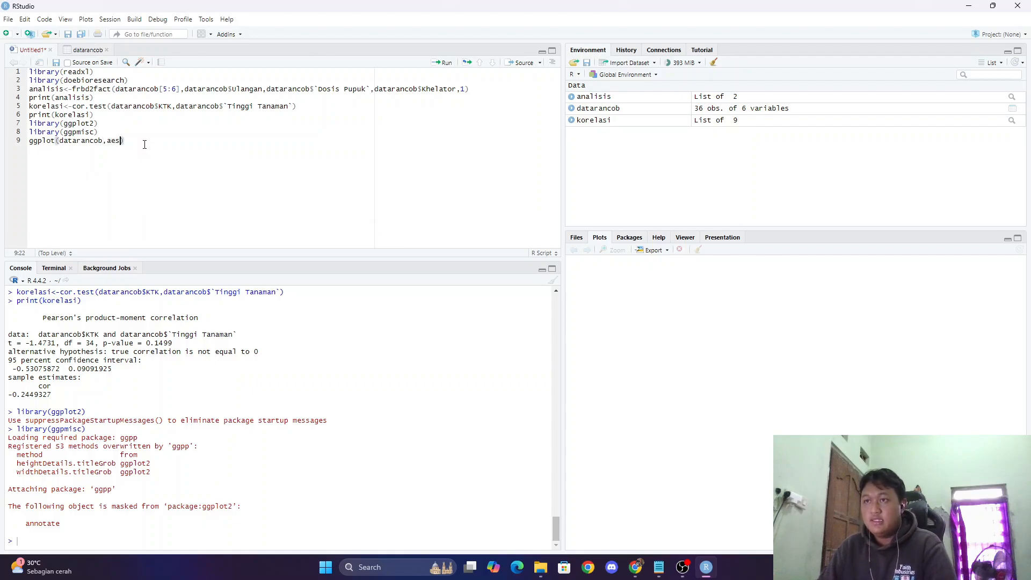
key("Tab")
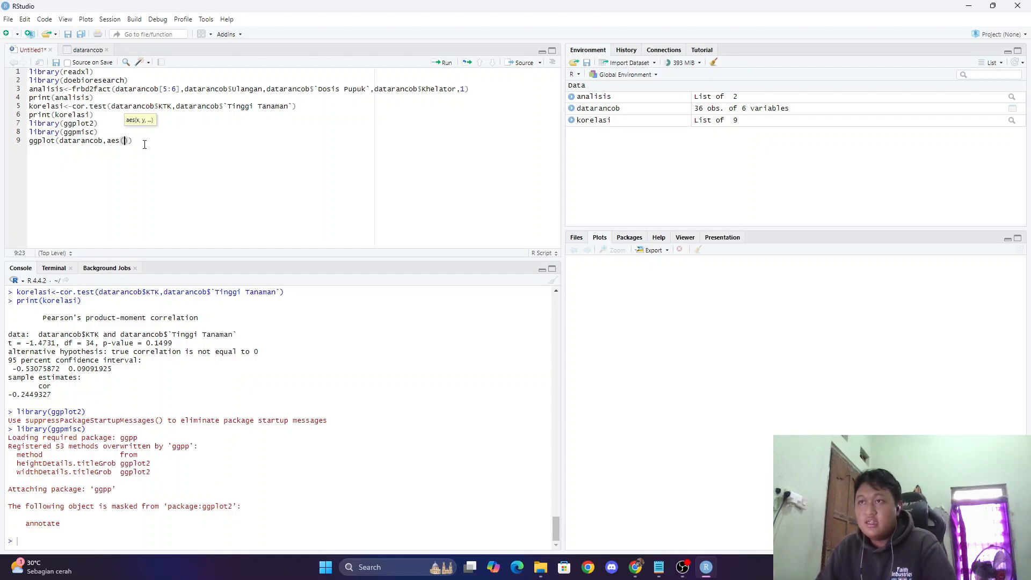
Map x to datarancob$`Tinggi Tanaman` inside the ggplot call's aes()
type("x")
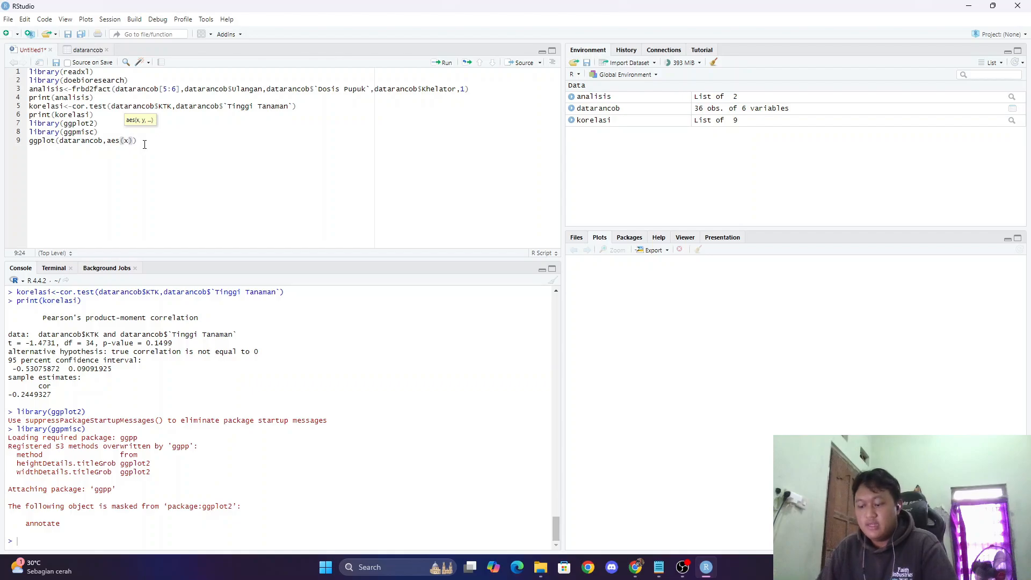
type("=")
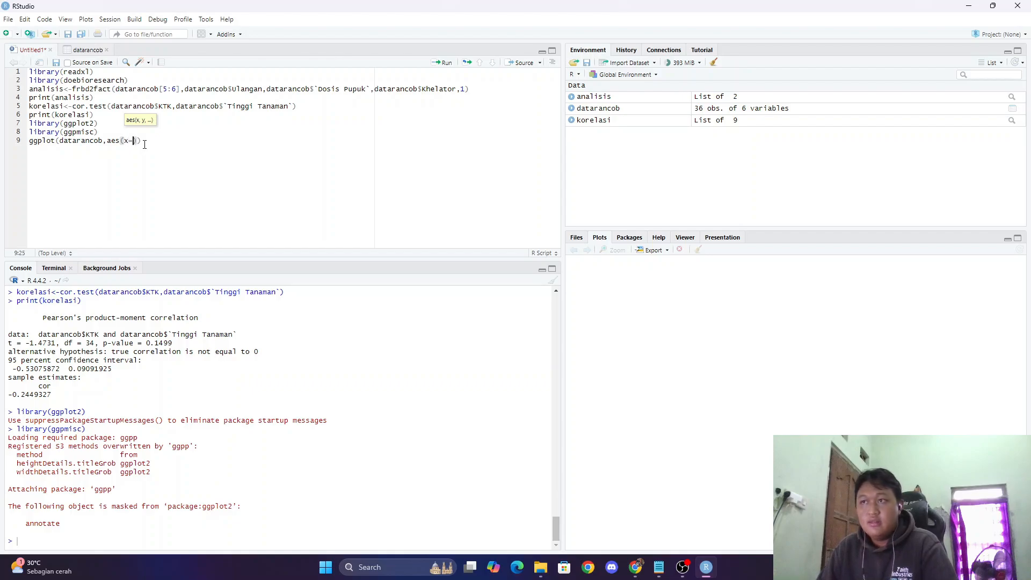
type("data")
key("Tab")
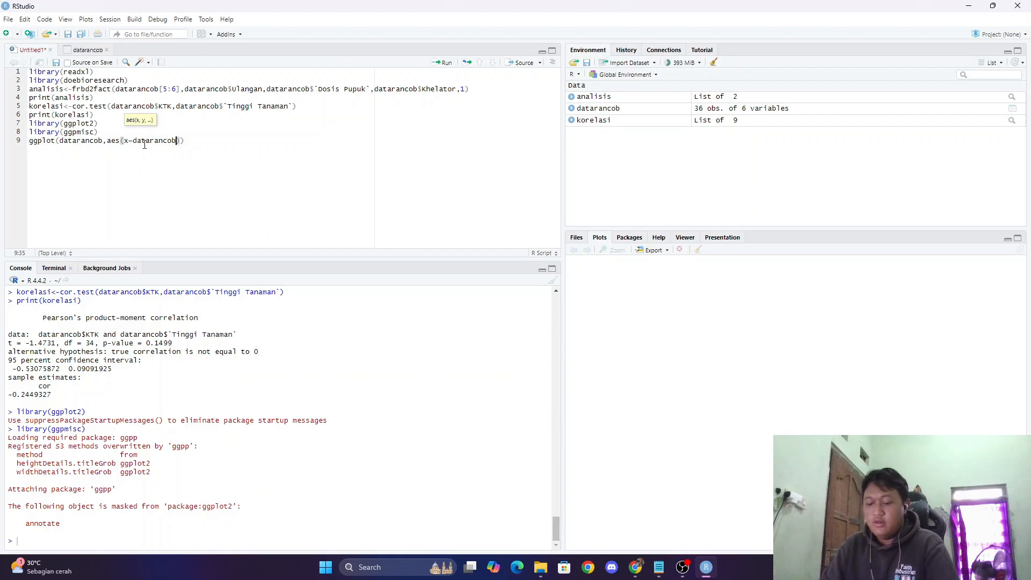
type("$Ti")
key("Tab")
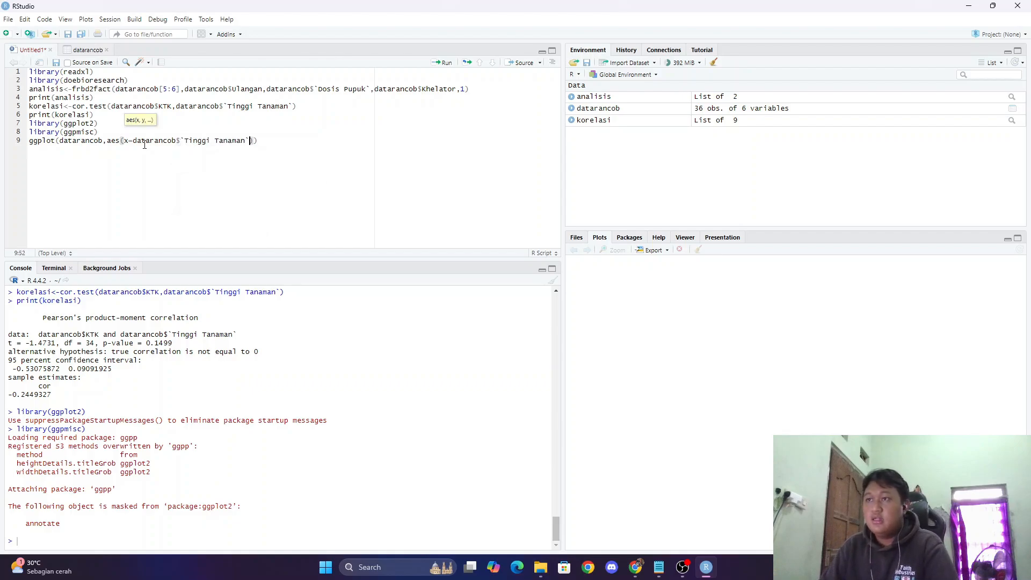
Map y to datarancob$KTK inside the aes() on the ninth line and run the ggplot call
type(",y")
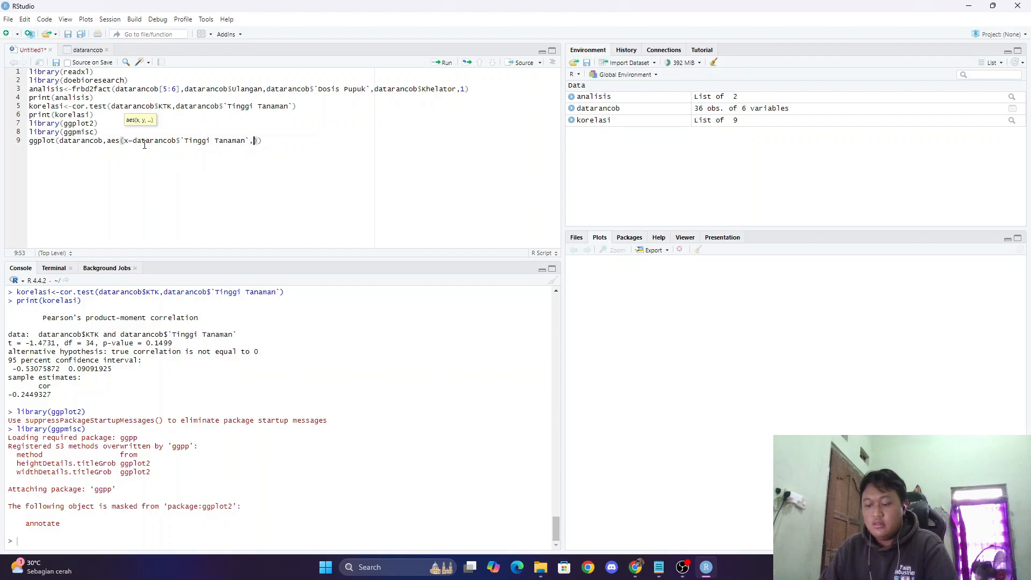
type("=")
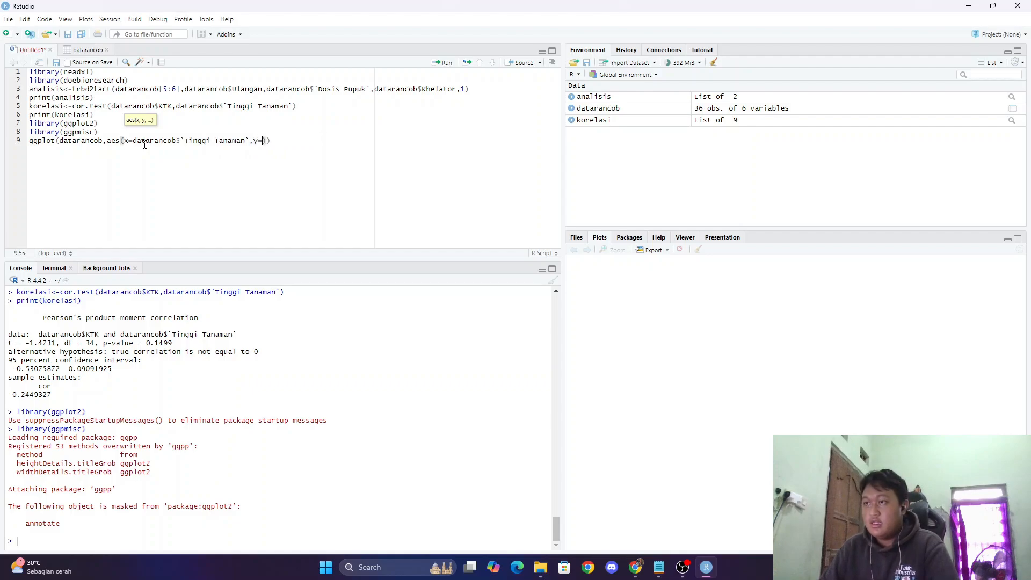
type("data")
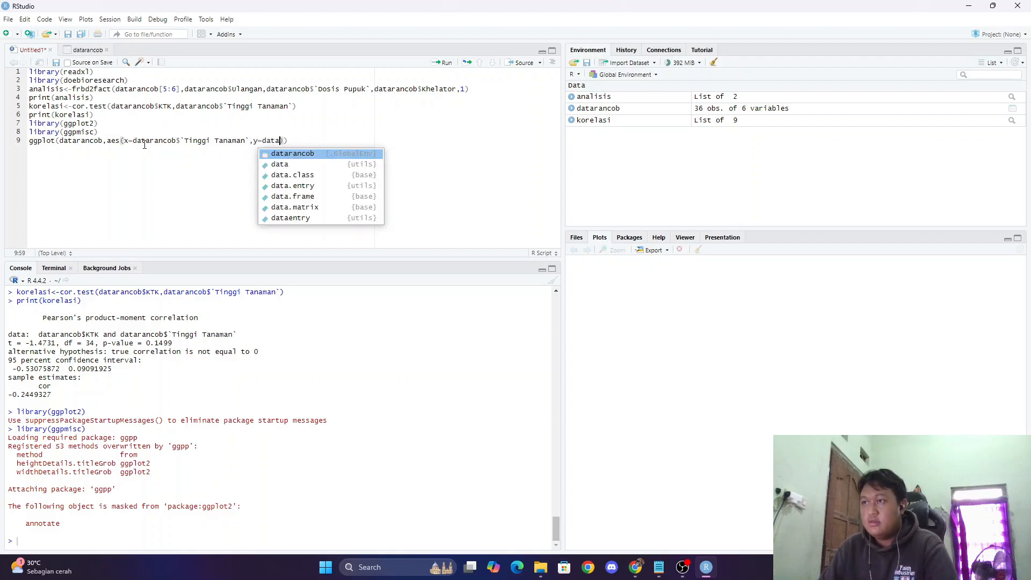
key("Tab")
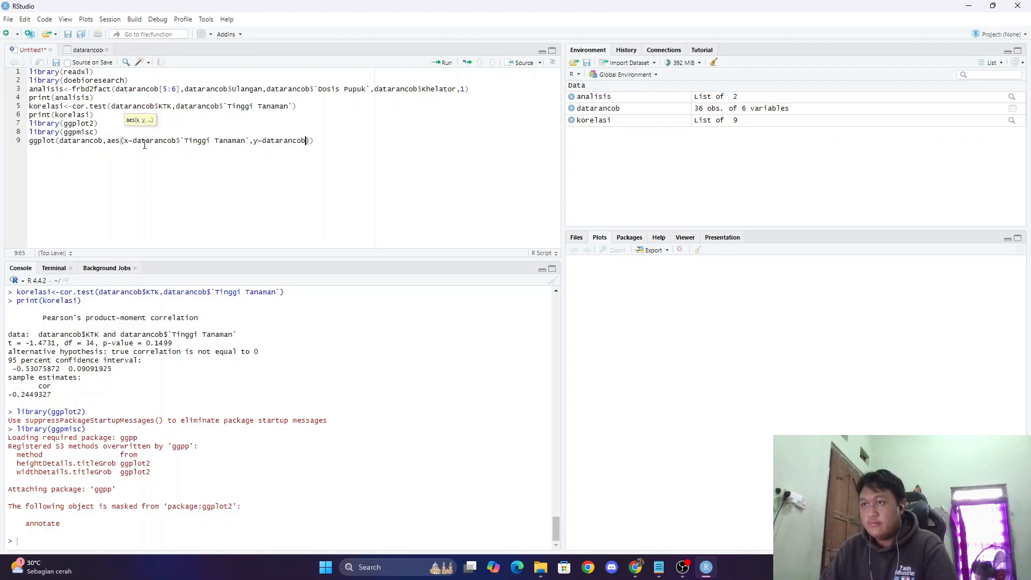
type("$KTK")
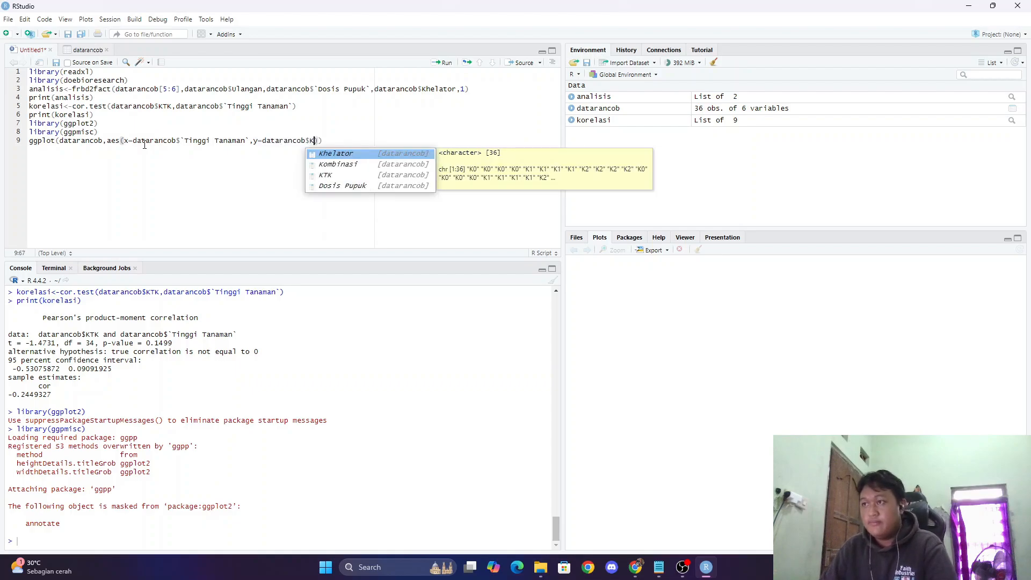
key("Tab")
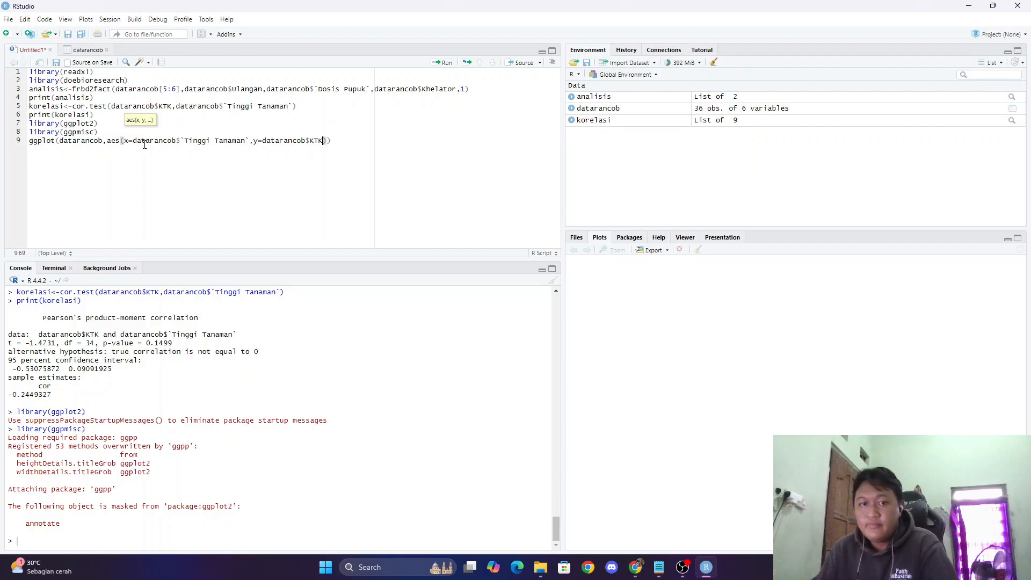
type("))")
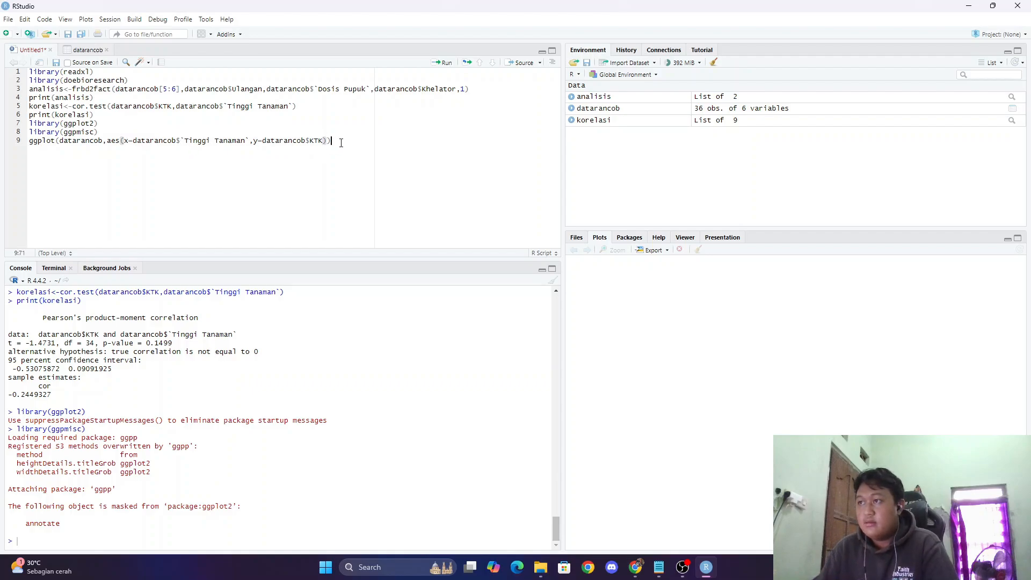
left_click(435, 65)
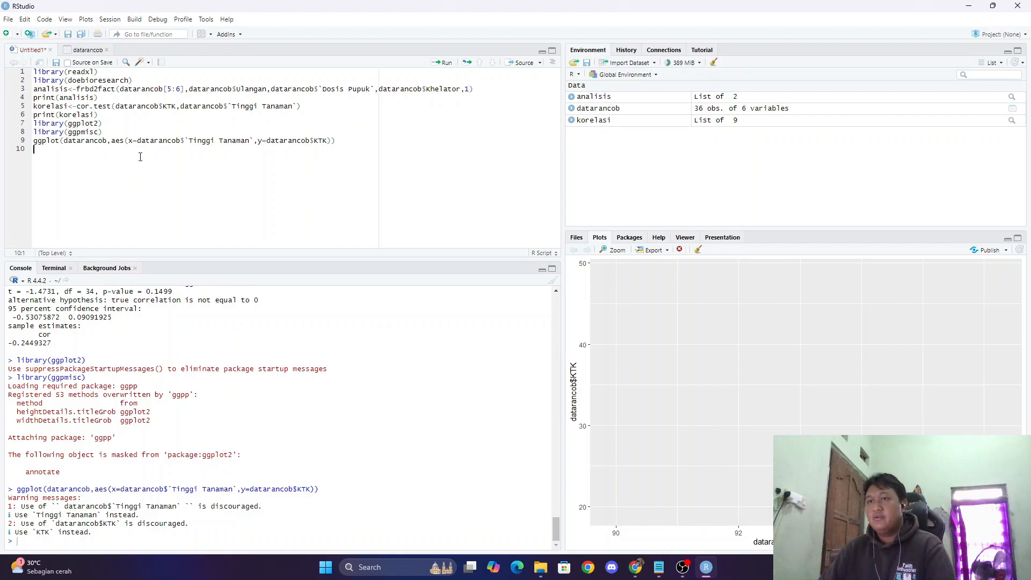
Add geom_point()+ on the script's tenth line
type("geom")
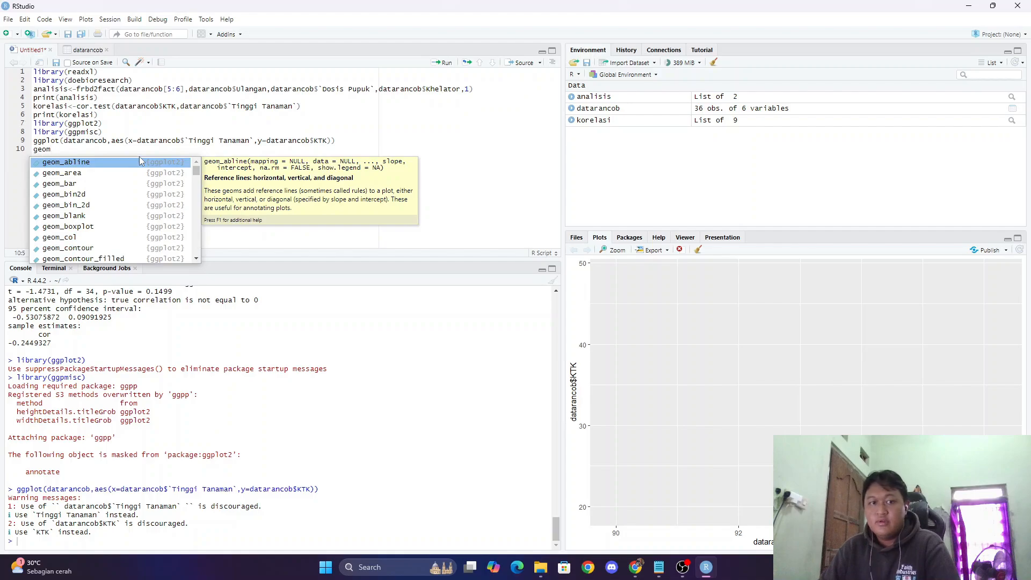
key("Down")
key("Down")
key("Down")
key("Down")
key("Down")
key("Down")
key("Down")
key("Down")
key("Down")
key("Down")
key("Down")
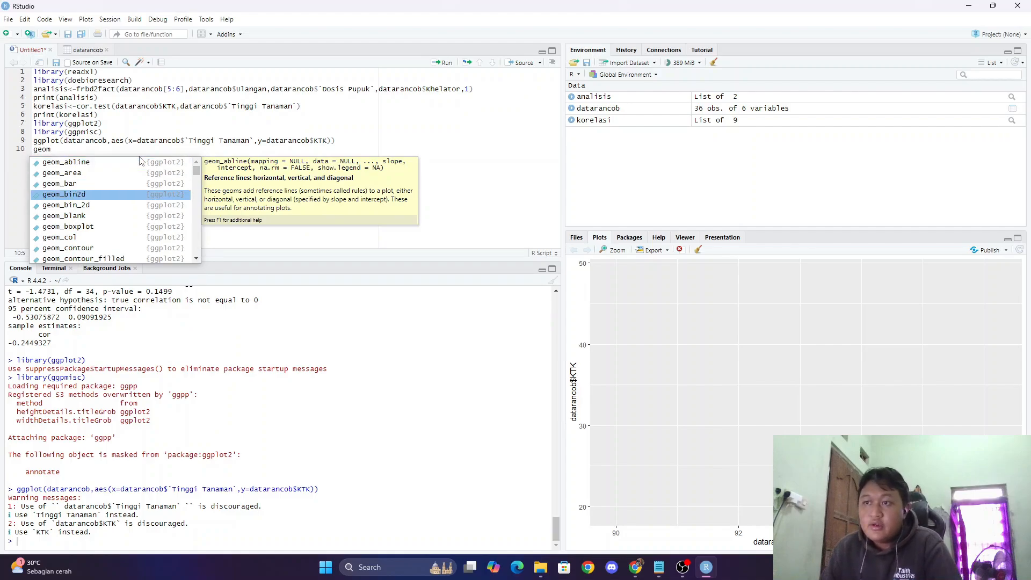
key("Down")
key("Down")
key("Down")
key("Down")
key("Down")
key("Down")
key("Down")
key("Down")
key("Down")
key("Down")
key("Down")
key("Down")
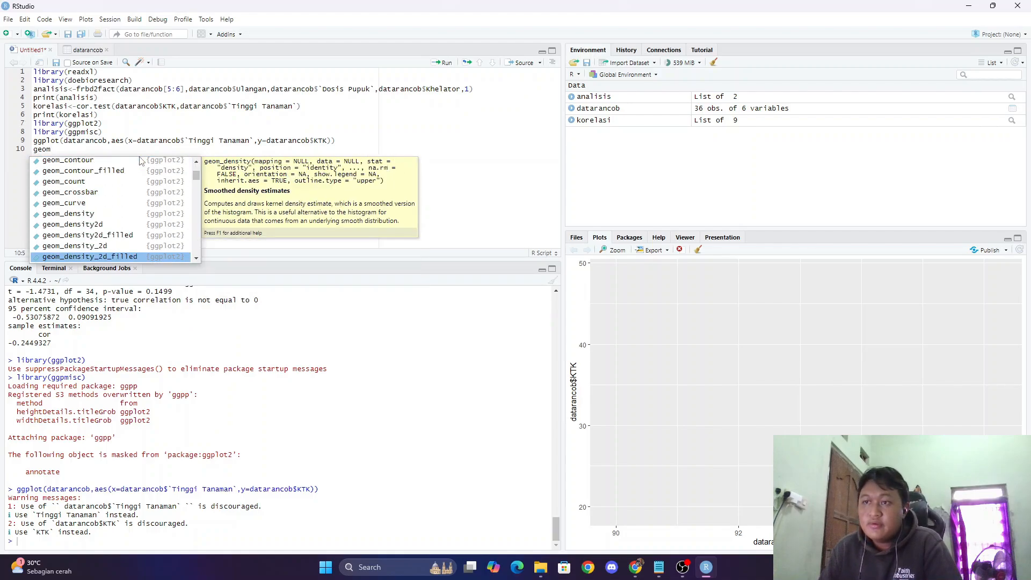
key("Down")
key("Down")
key("Down")
key("Down")
key("Down")
key("Down")
key("Down")
key("Down")
key("Down")
key("Down")
key("Down")
key("Down")
key("Down")
key("Down")
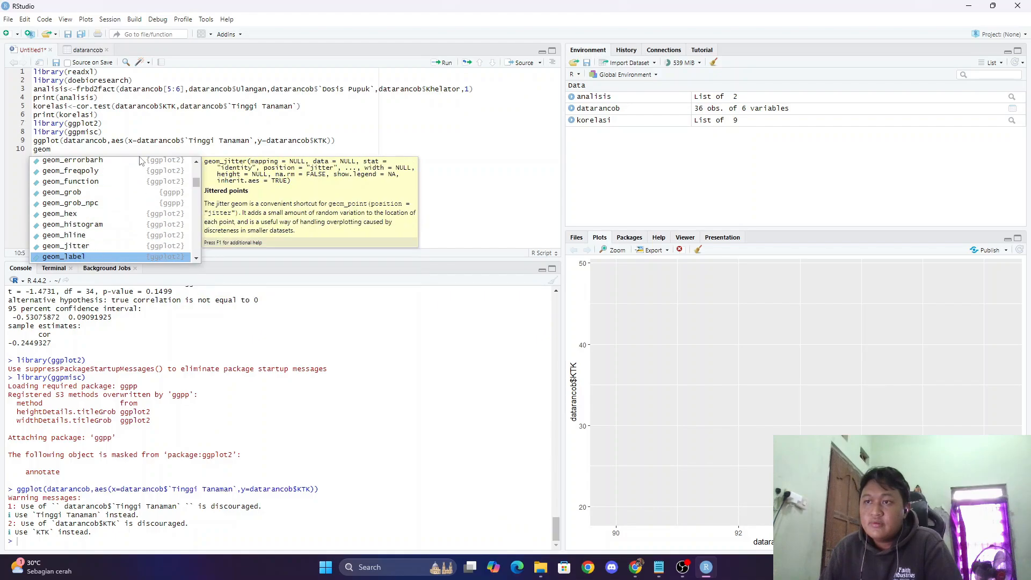
key("Down")
key("Down")
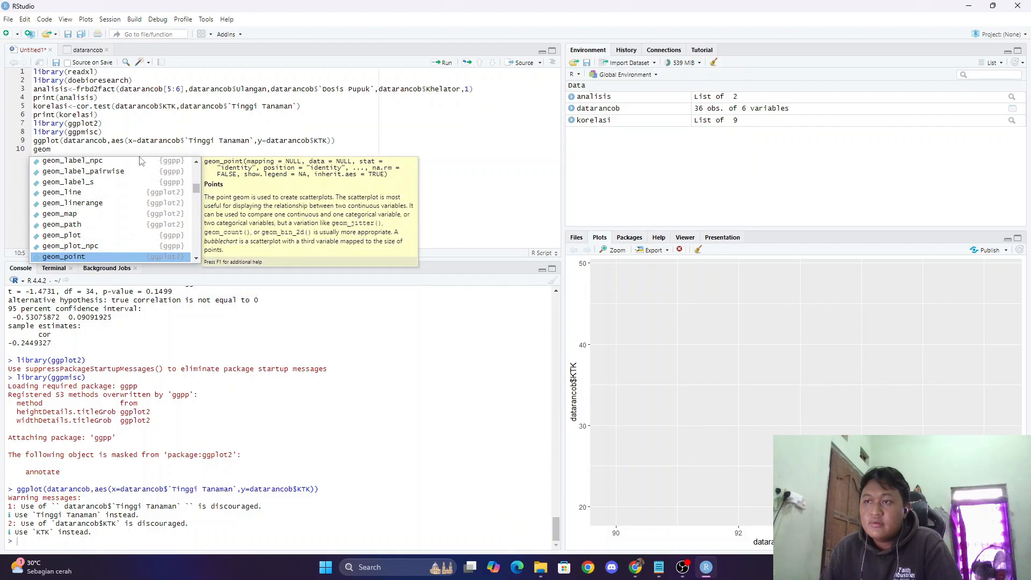
key("Return")
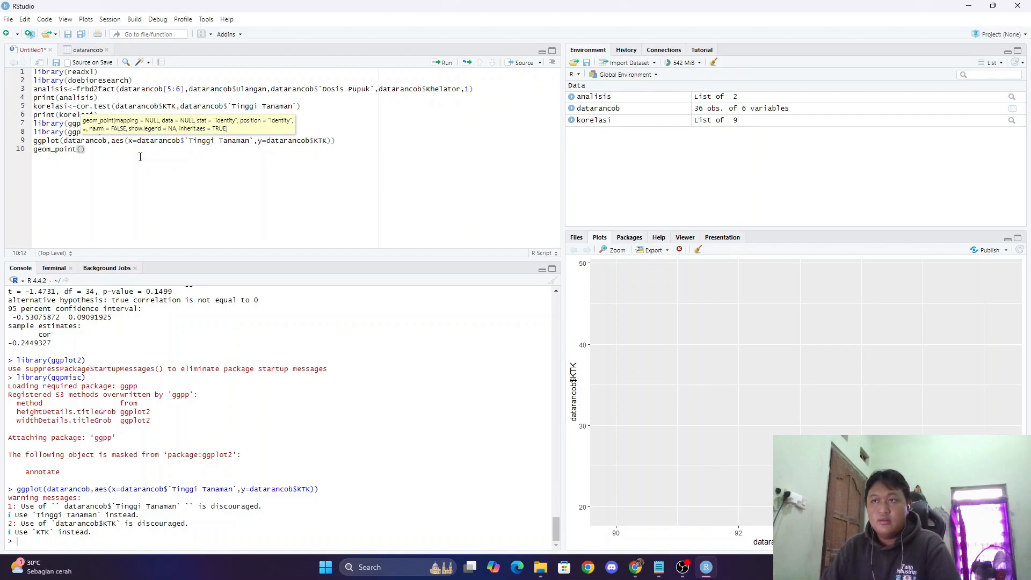
key("Right")
type("+")
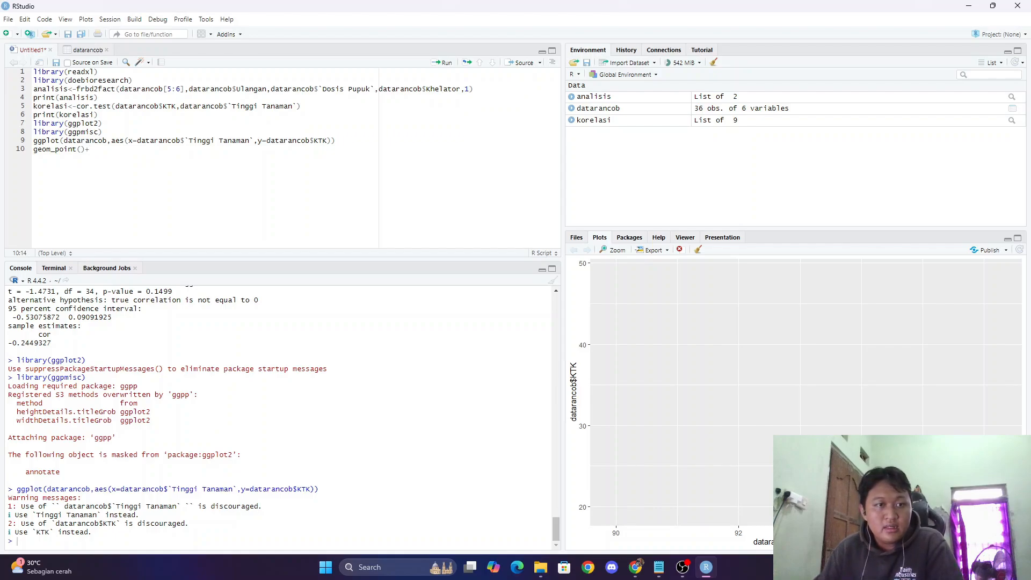
Replace line 10 with geom_point(), geom_smooth(method = "lm", se = FALSE), theme_classic() and stat_poly_eq() using eq and rr labels, formula = y ~ x, parse = TRUE
key("alt+Tab")
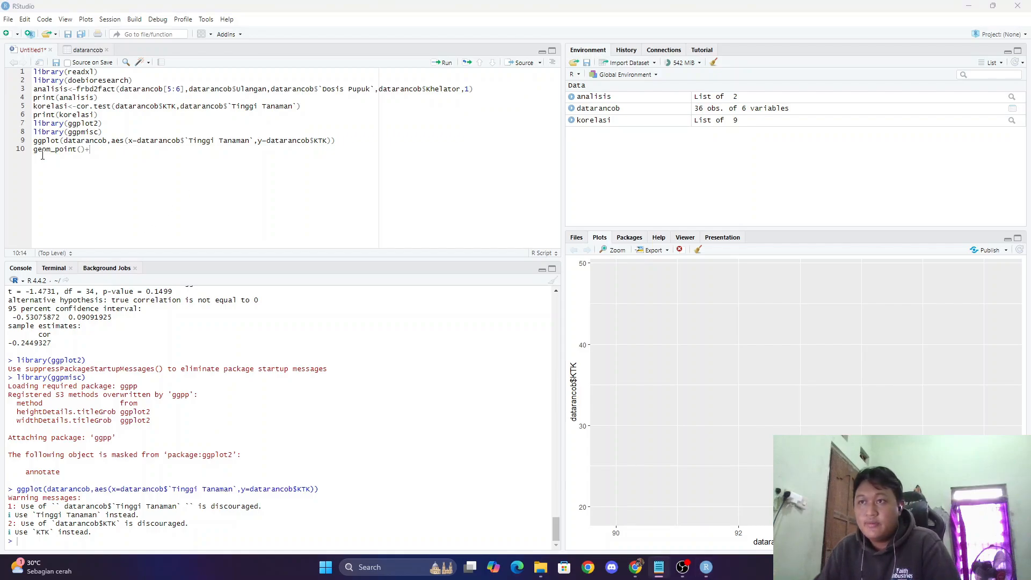
left_click(88, 155)
key("shift+Home")
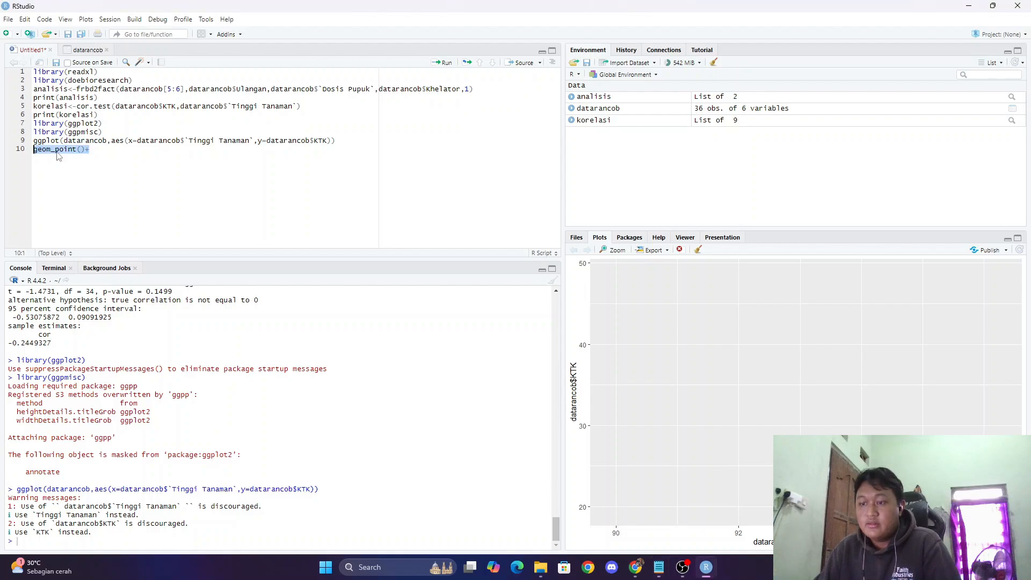
type("geom_point()+   geom_smooth(method = \"lm\", se = FALSE) +   theme_classic()+   stat_poly_eq(     aes(label = paste(..eq.label.., ..rr.label.., sep = \"~~~\")),     formula = y ~ x,     parse = TRUE   )")
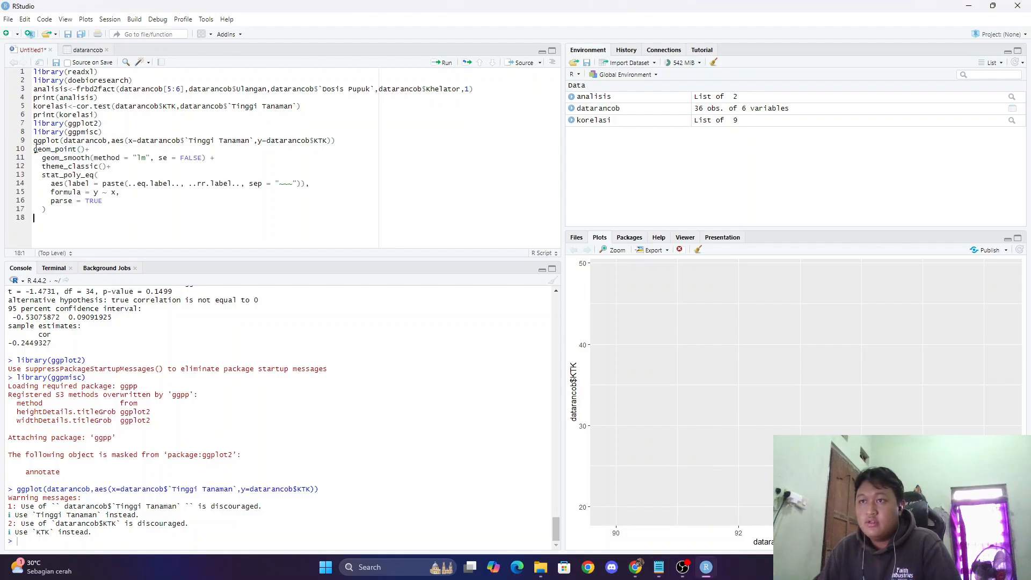
Try to run the geom_point() layer block on its own, separately from the ggplot call
left_click(35, 149)
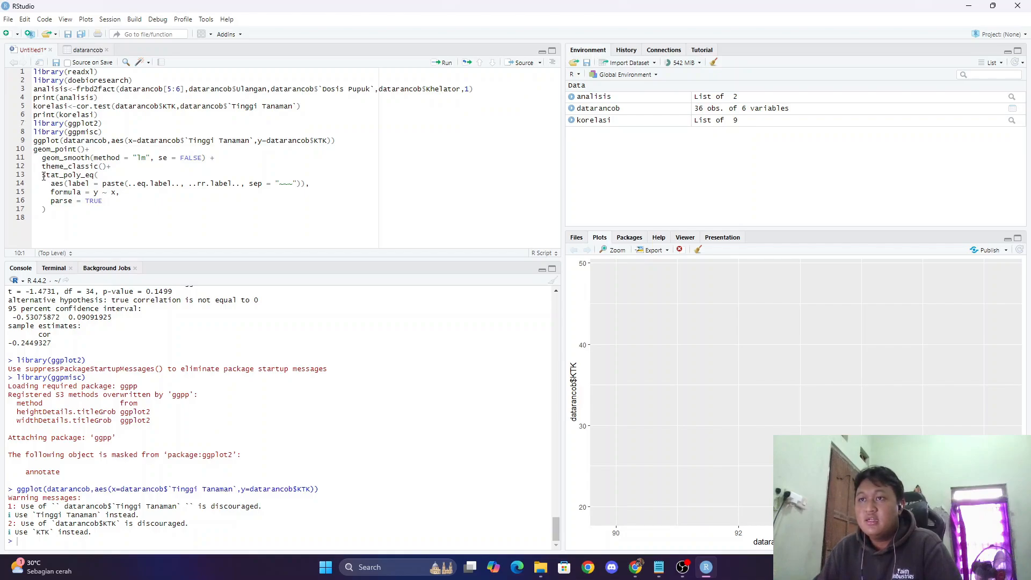
left_click_drag(42, 175, 96, 175)
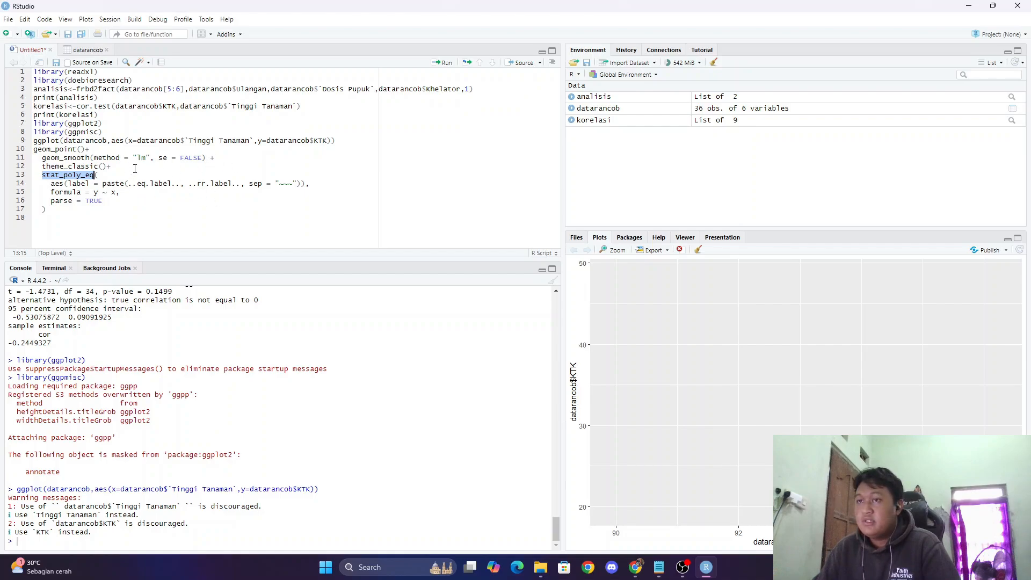
left_click(378, 167)
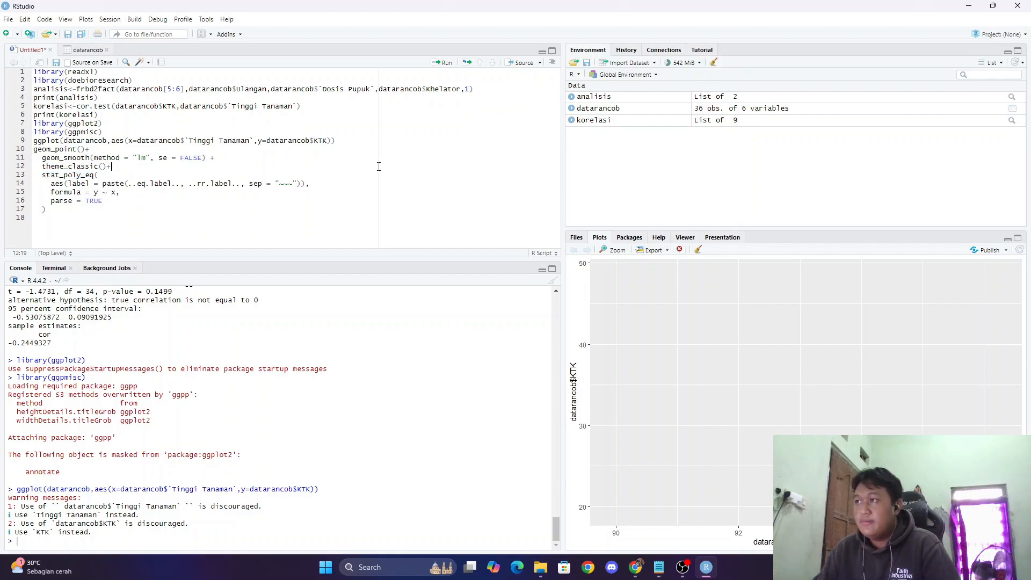
left_click(446, 63)
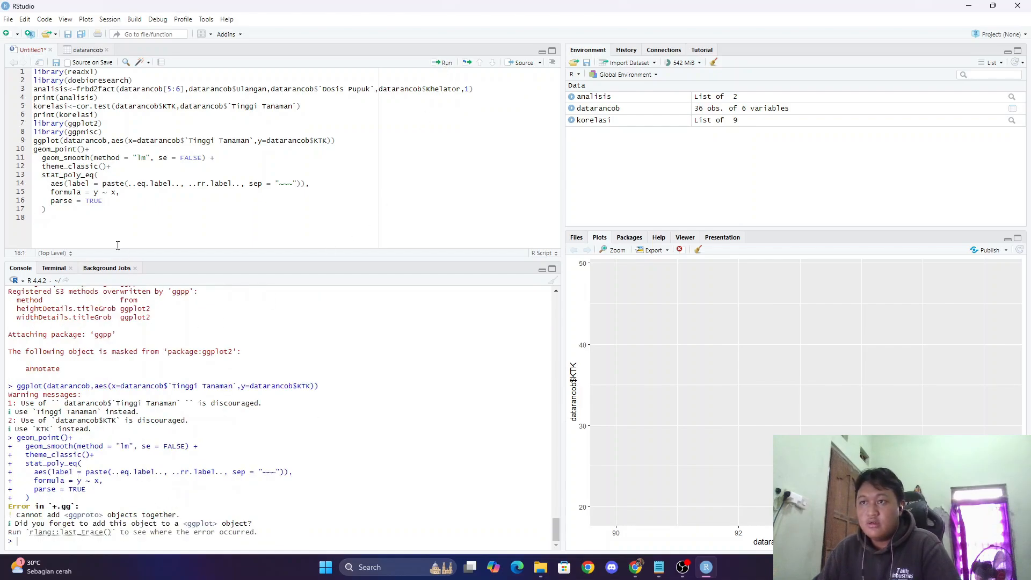
Append + to the ggplot line, keep geom_point() as an indented continuation on line 10, and run the whole plot statement
left_click(36, 151)
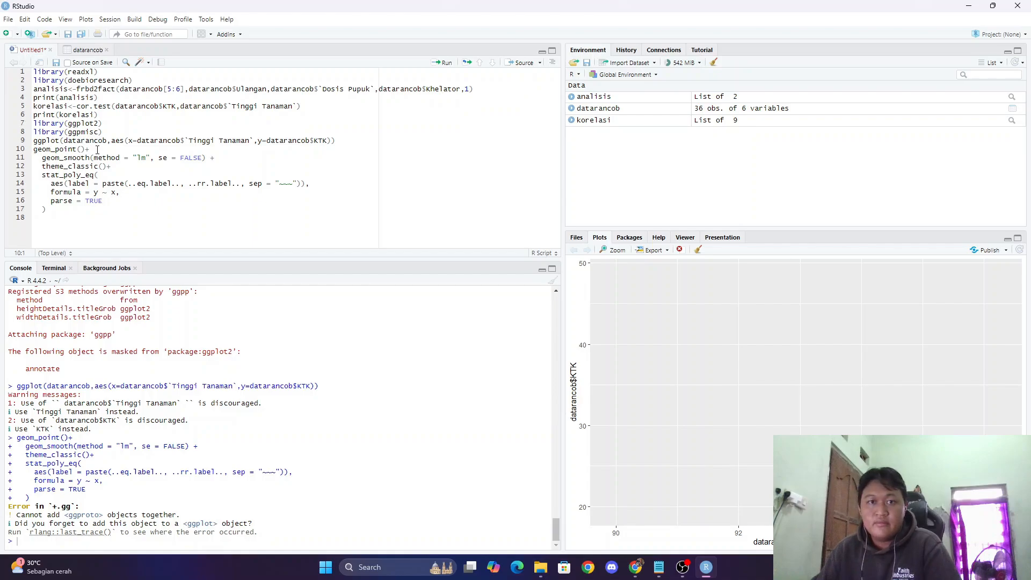
left_click(346, 142)
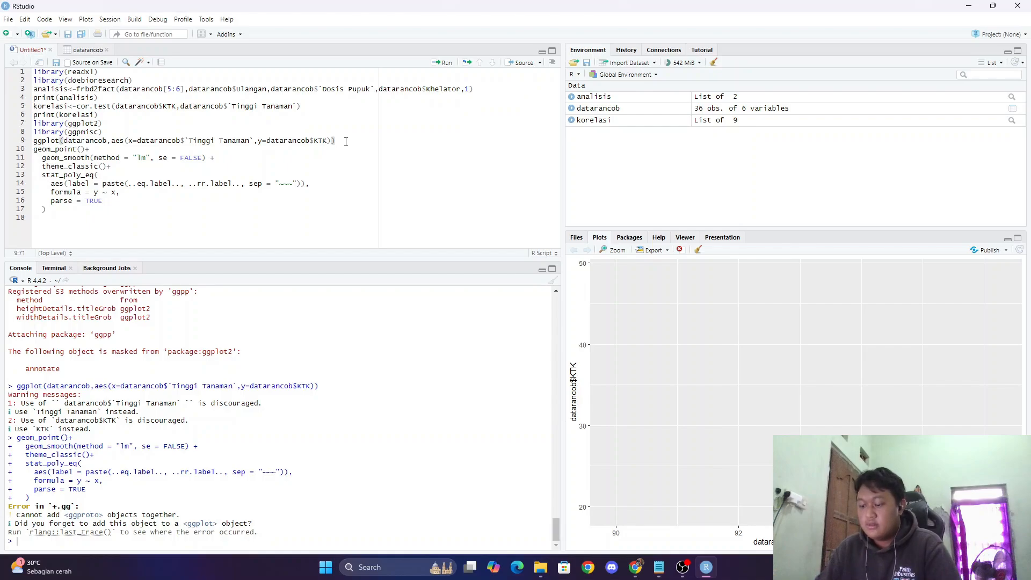
type("+")
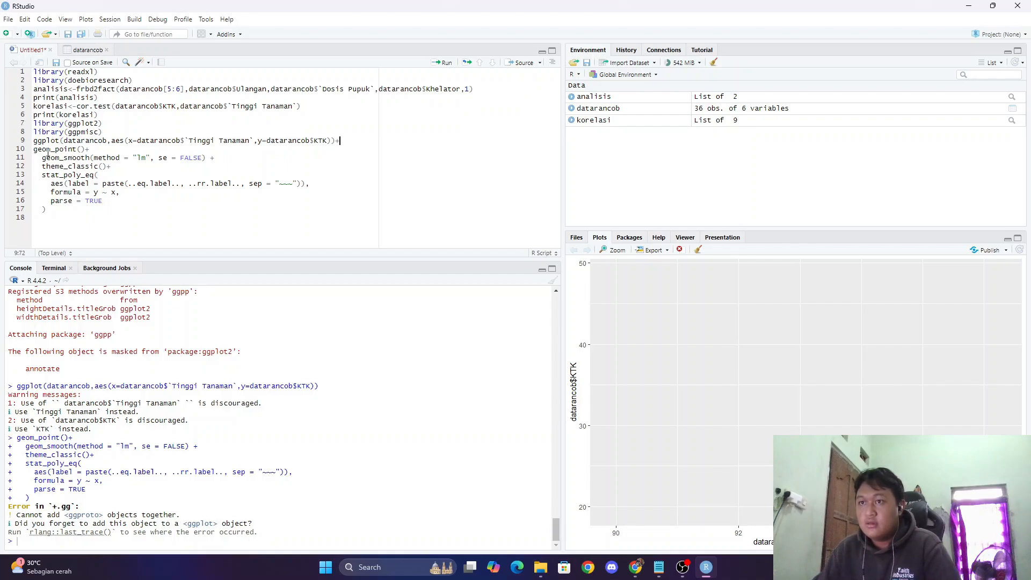
key("Delete")
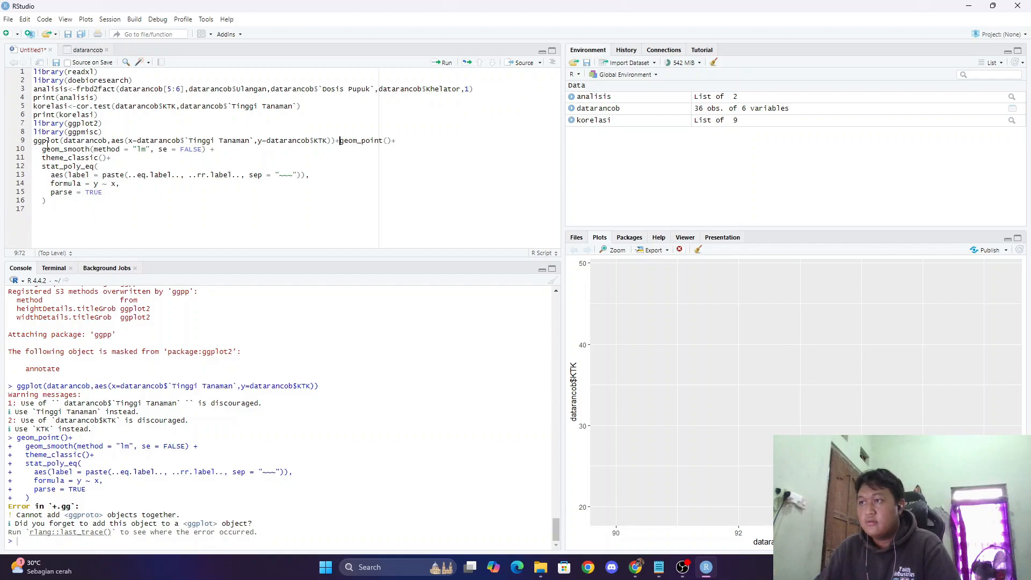
key("Return")
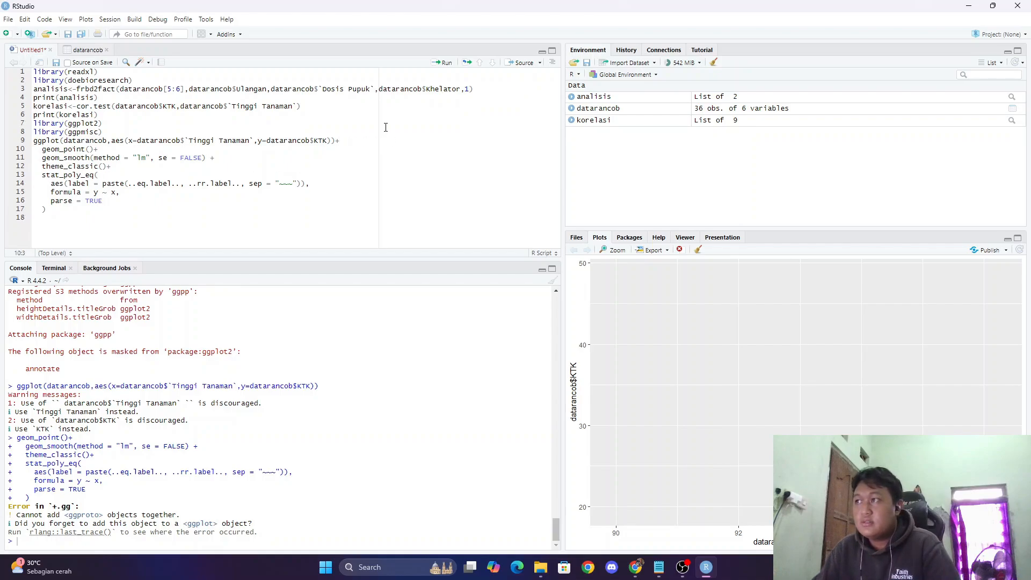
left_click(444, 62)
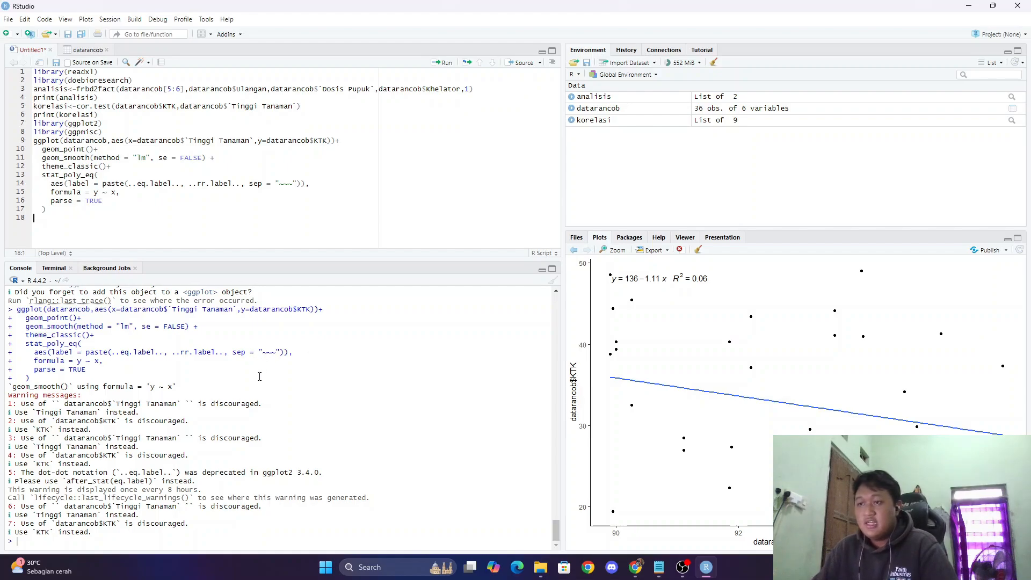
Review the earlier console output, including the frbd2fact analysis of variance for KTK
scroll(259, 376, "up", 10)
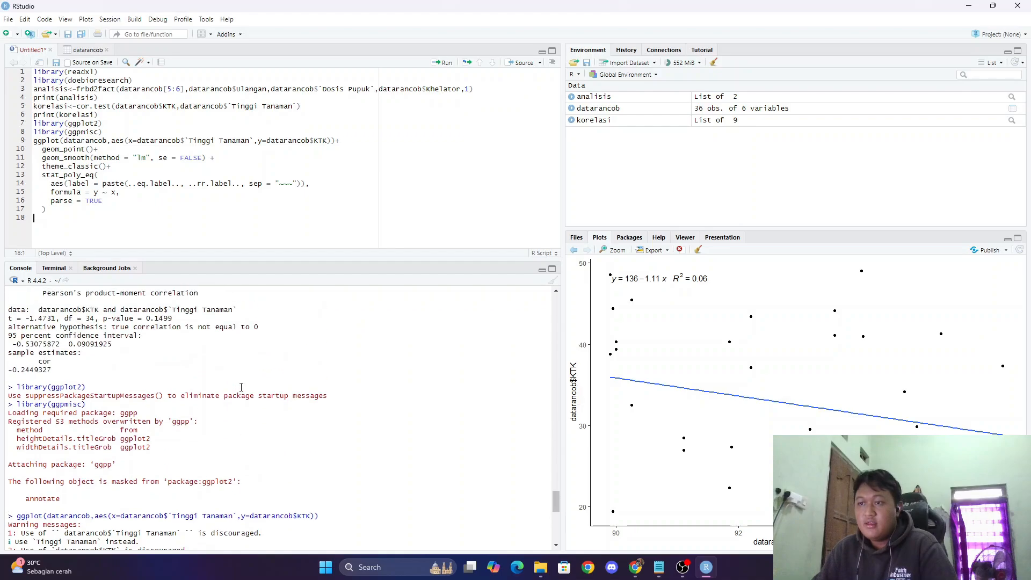
scroll(241, 387, "up", 15)
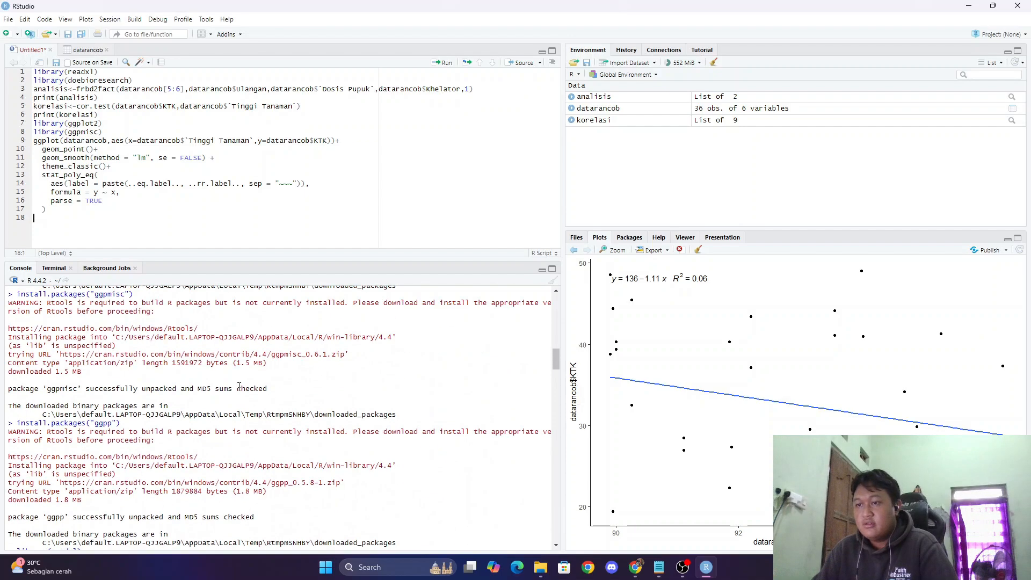
scroll(239, 386, "up", 15)
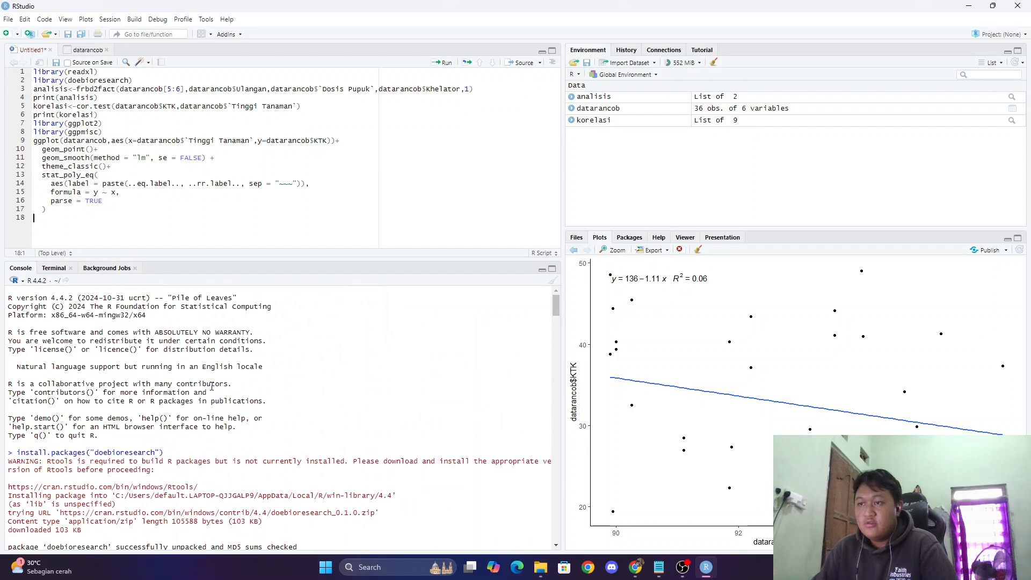
scroll(212, 387, "down", 15)
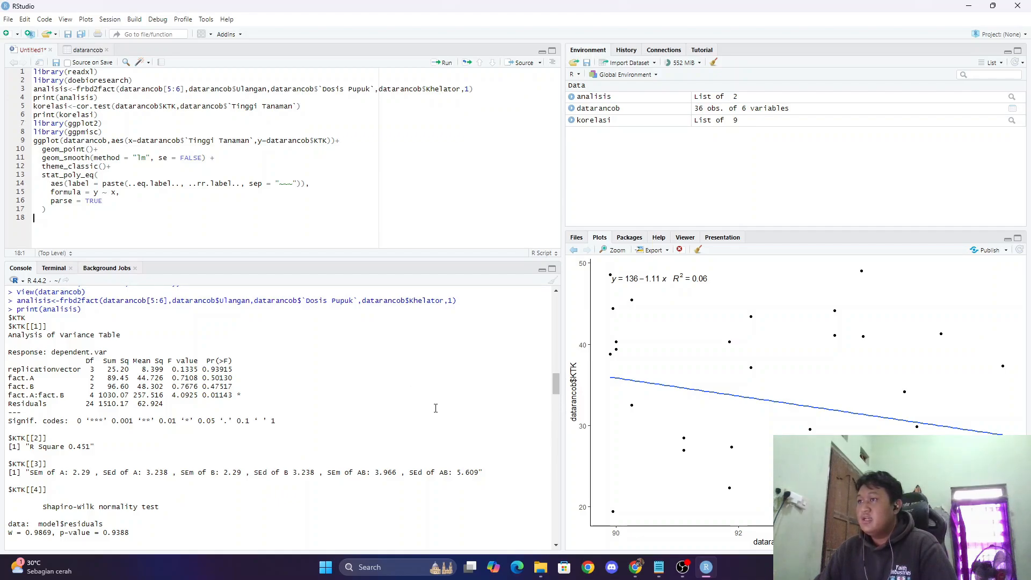
left_click(684, 567)
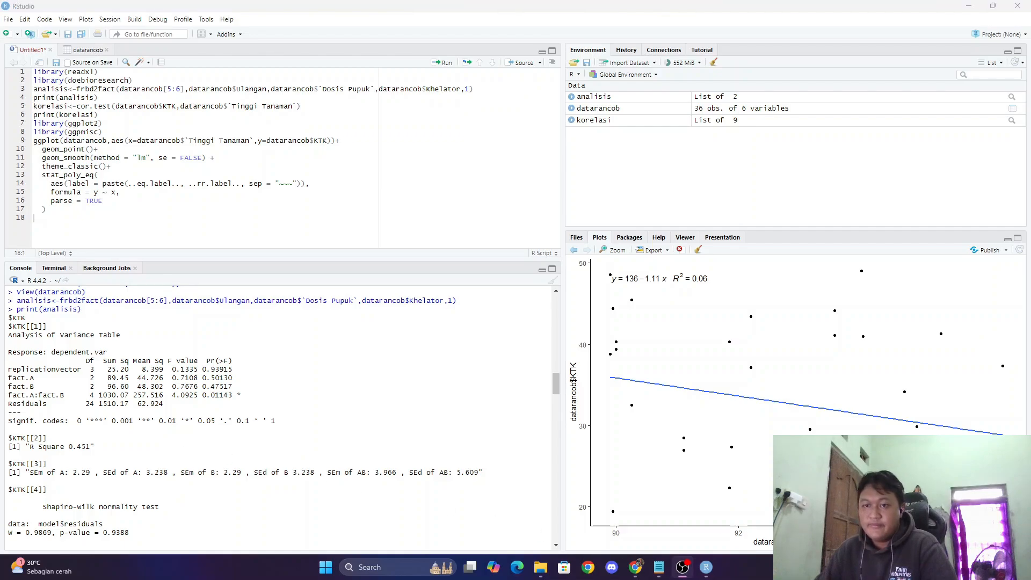